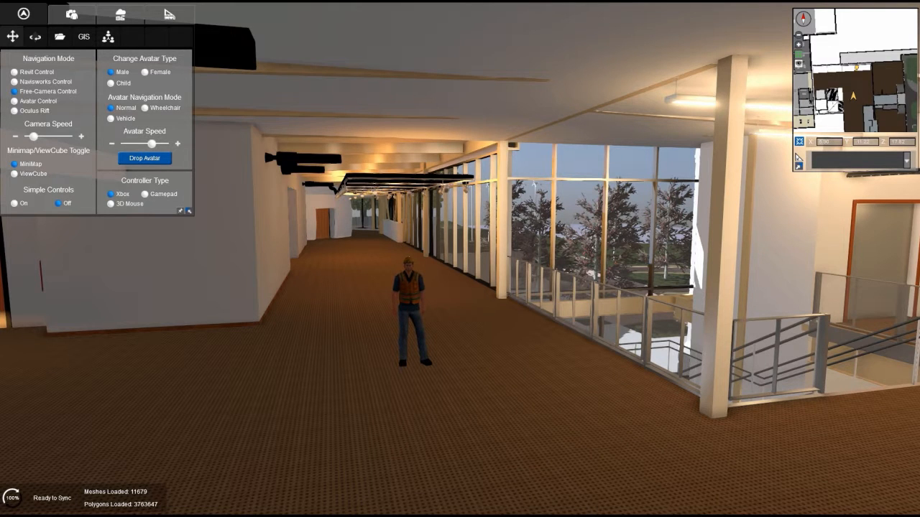
Step: Switch the navigation mode to Avatar Control and walk the avatar forward, turning the view toward the long corridor
left_click(14, 102)
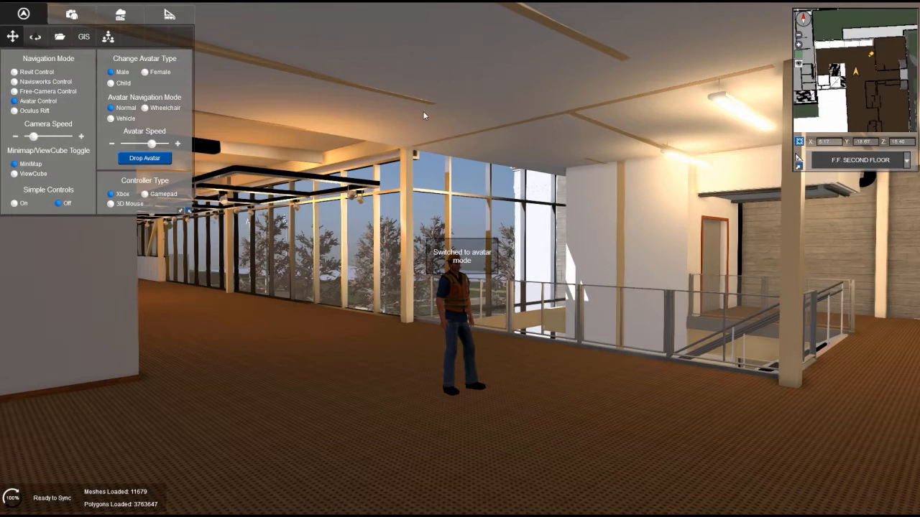
key("w")
right_click_drag(478, 220, 458, 221)
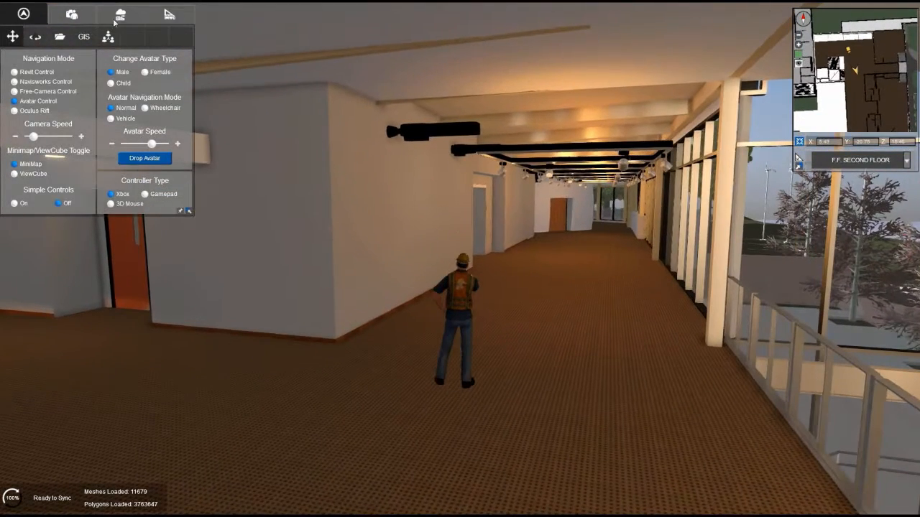
Step: Open the avatar customization settings and raise the avatar height to 118.1 in
left_click(71, 14)
left_click(120, 14)
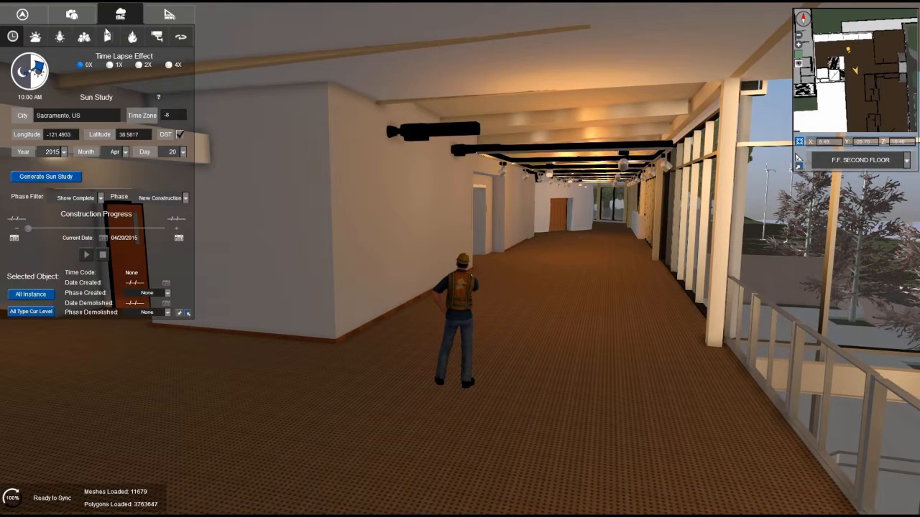
left_click(86, 40)
left_click_drag(62, 130, 101, 138)
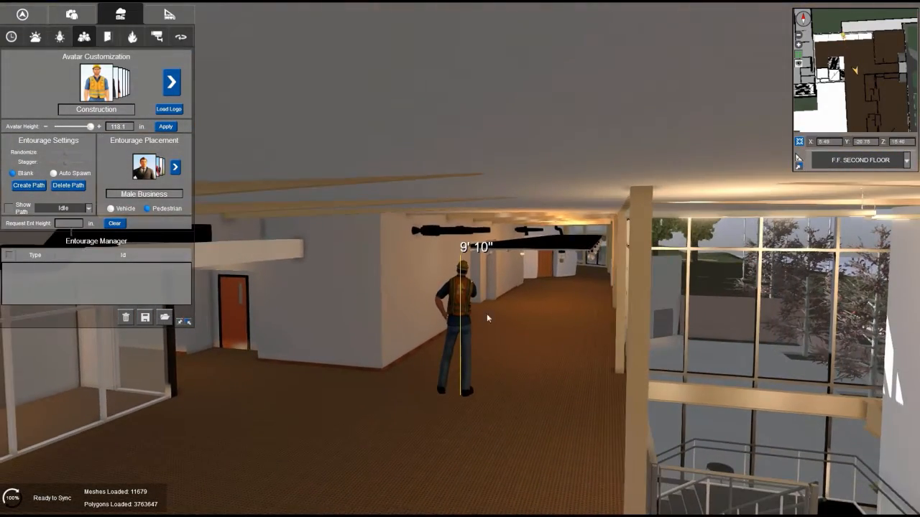
Step: Walk the enlarged avatar toward the entrance of the corridor beside the glazed railing
key("w")
key("w")
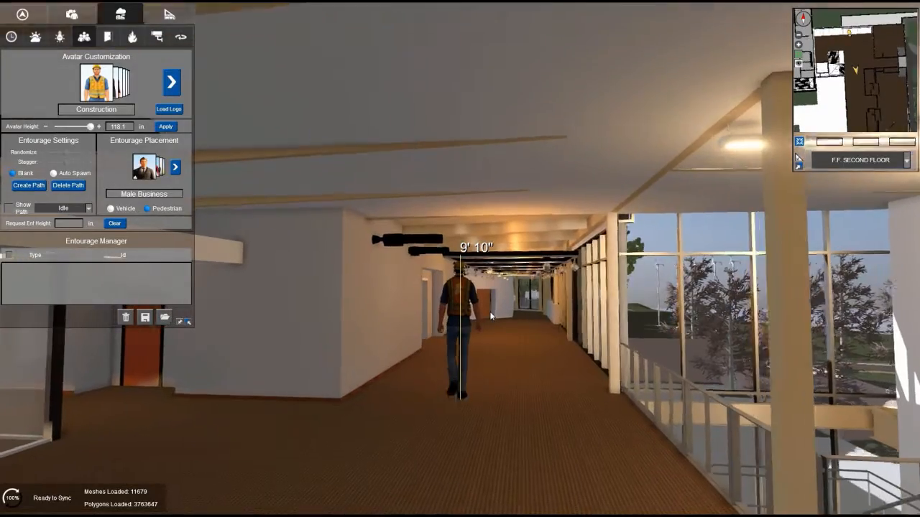
key("w")
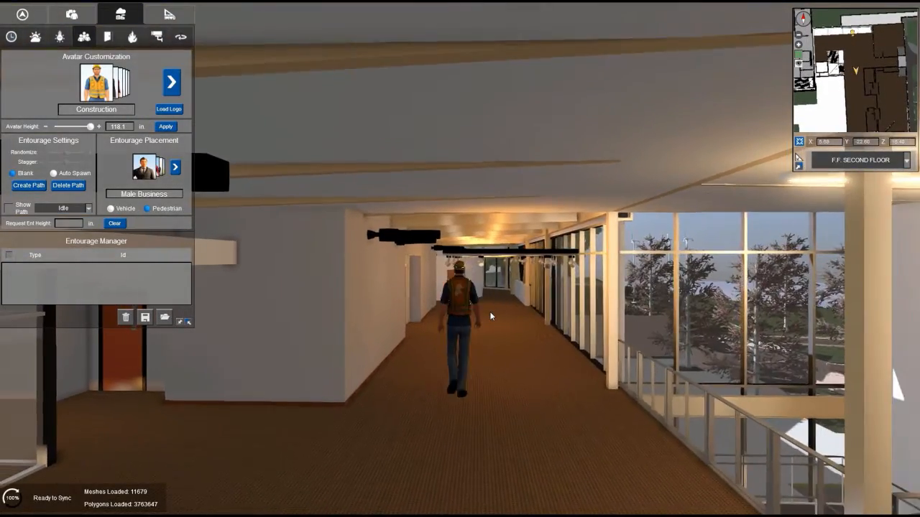
key("a")
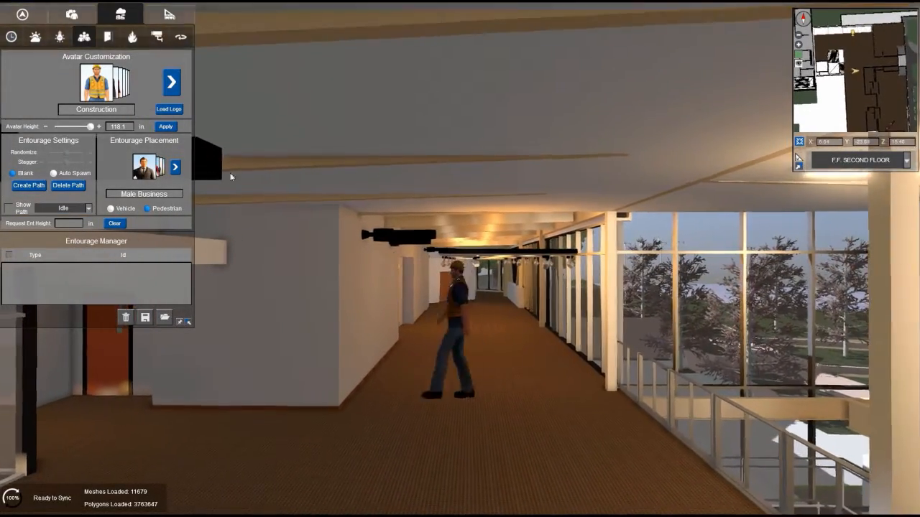
Step: Lower the avatar height and apply an exact value of 72 in
left_click_drag(90, 126, 64, 141)
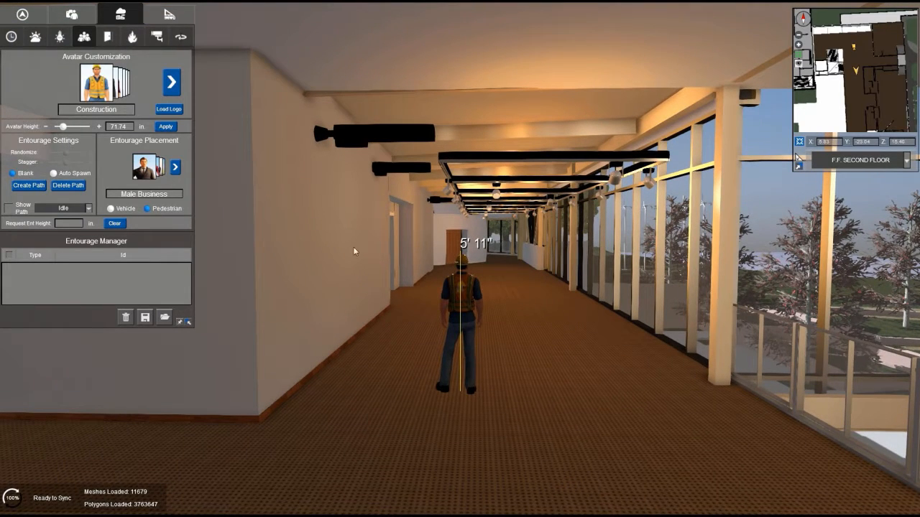
left_click_drag(64, 129, 67, 127)
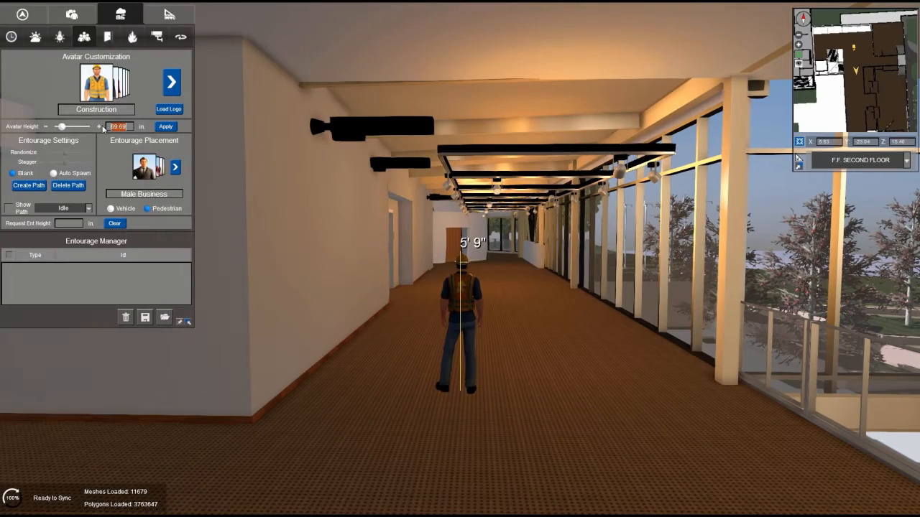
type("72")
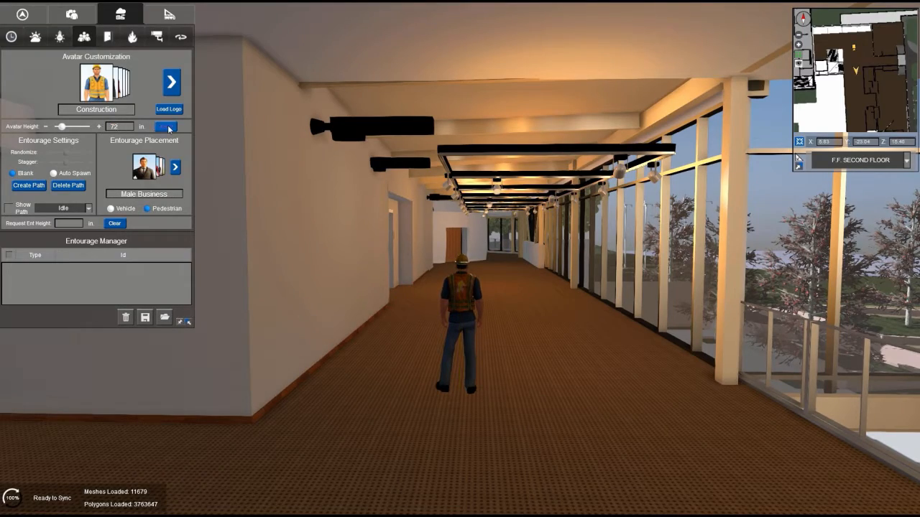
left_click(167, 127)
Step: Walk the avatar down the second-floor corridor along the window wall toward the round room
key("w")
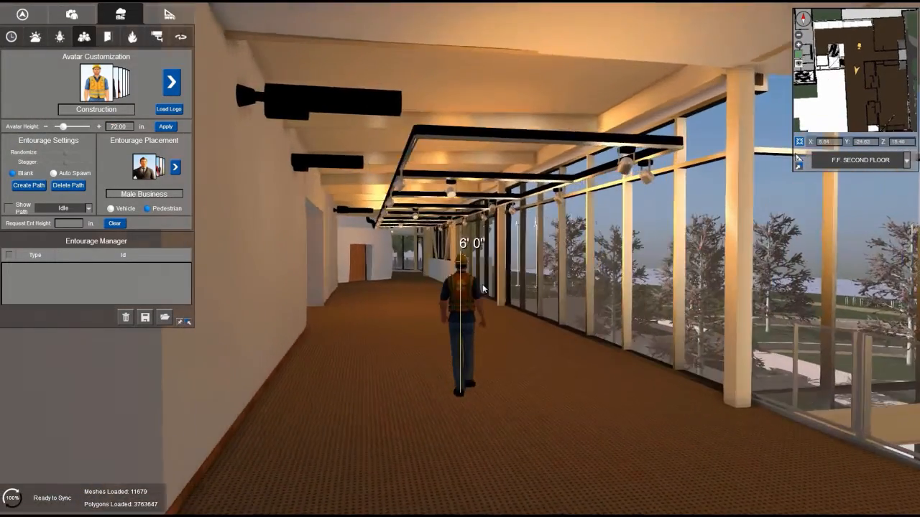
key("w")
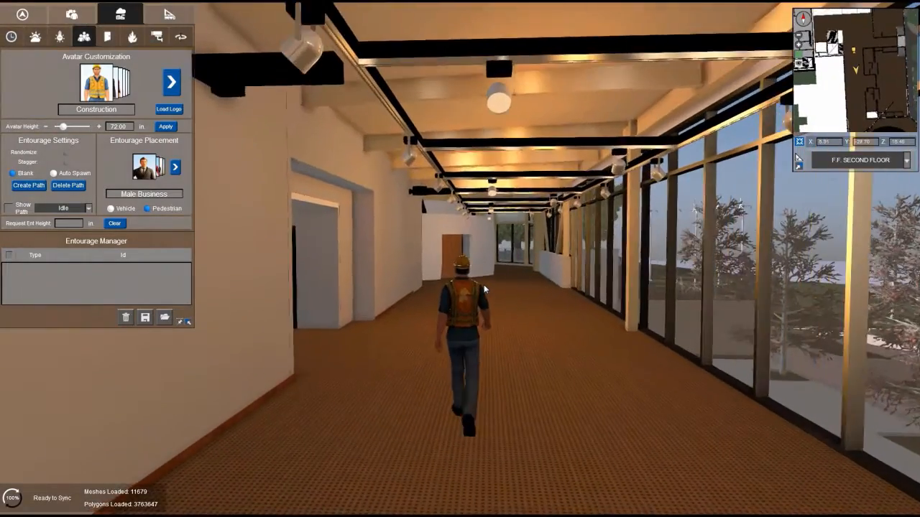
key("w")
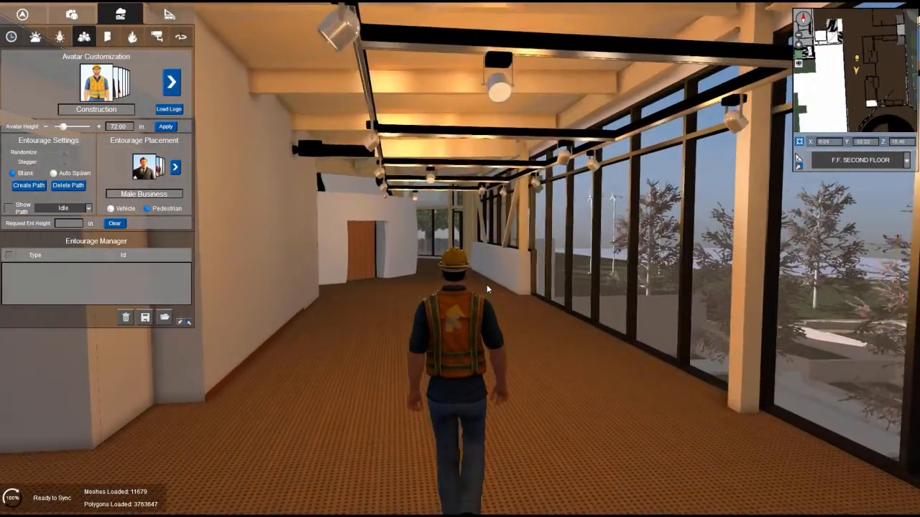
key("a")
key("w")
key("d")
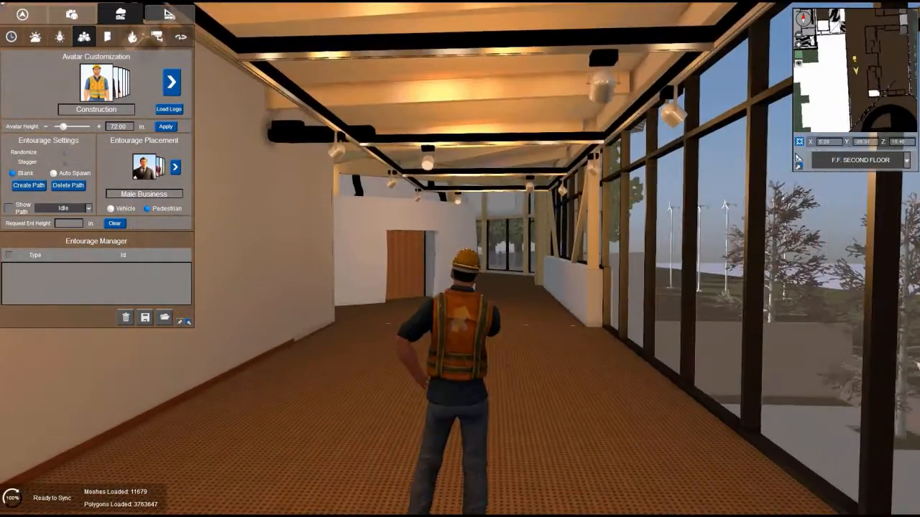
Step: Change the avatar navigation mode to Wheelchair and travel to the end of the corridor, turning toward the wooden door
left_click(23, 14)
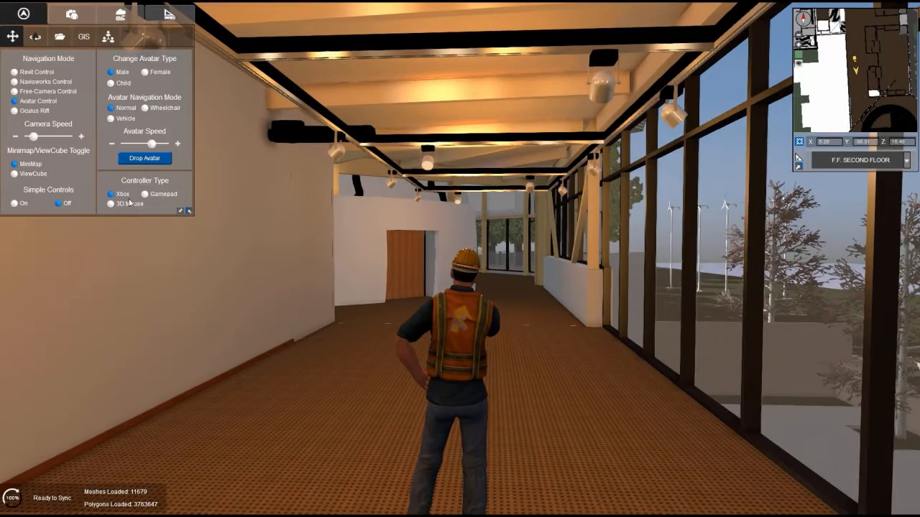
left_click(145, 108)
key("w")
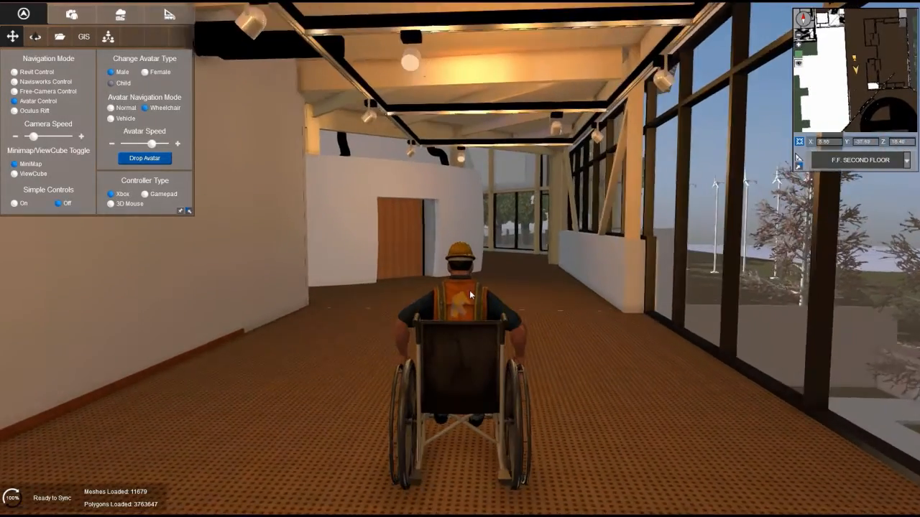
key("a")
key("w")
key("a")
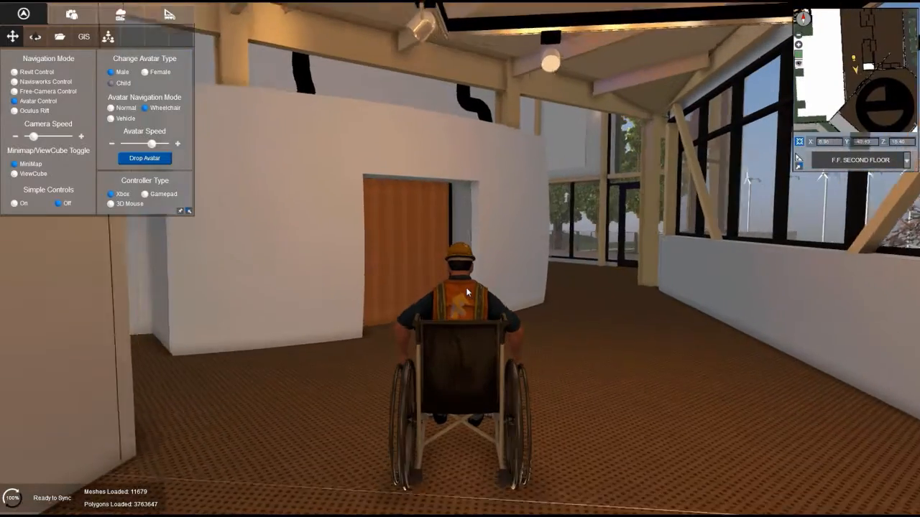
Step: Drive the wheelchair through the wooden door up to the column in the auditorium entrance, and back out again
key("a")
key("w")
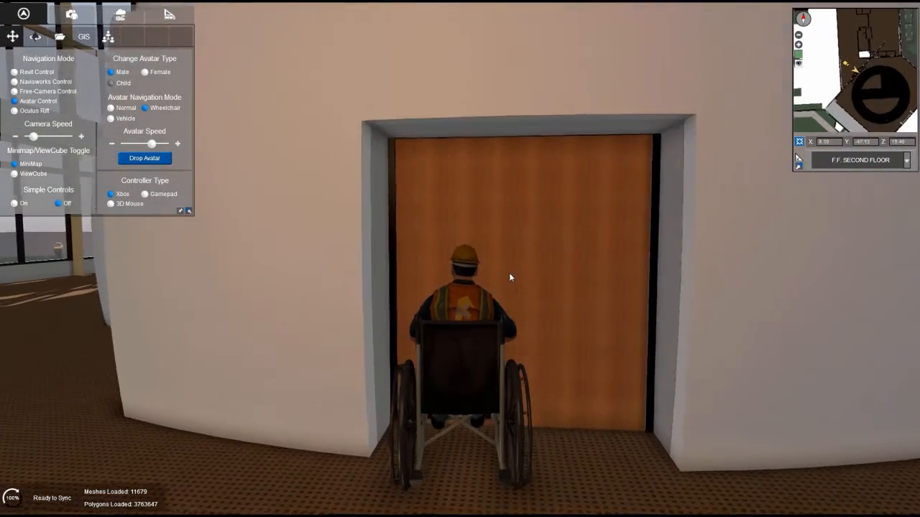
key("w")
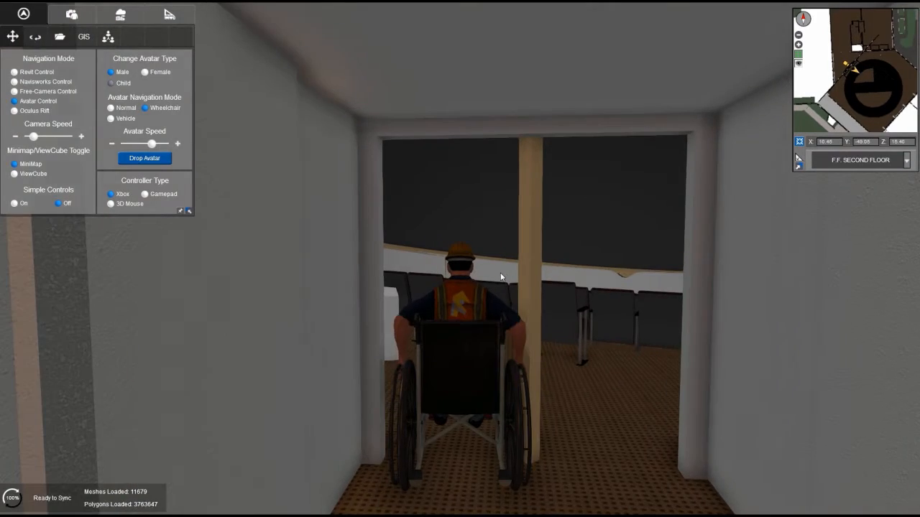
right_click_drag(501, 276, 493, 285)
key("s")
key("s")
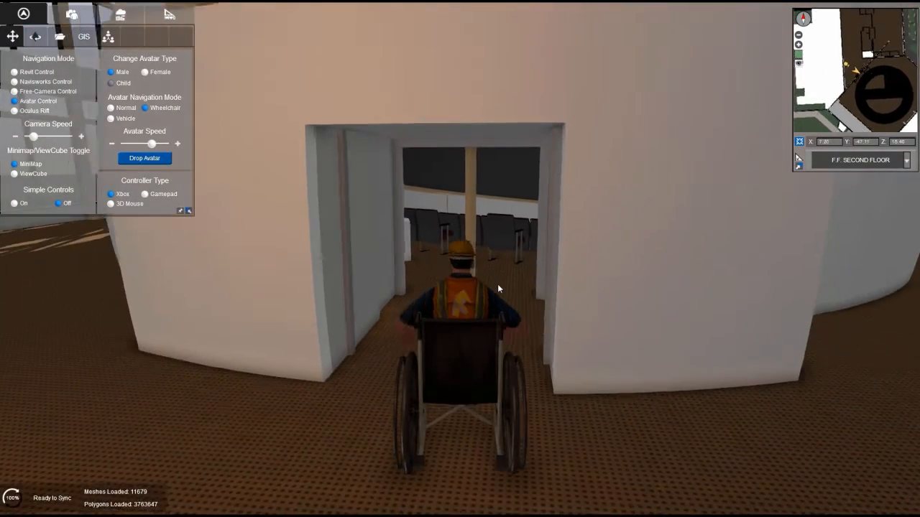
Step: Return the avatar navigation mode to Normal and walk through the entrance into the auditorium
left_click(110, 108)
key("w")
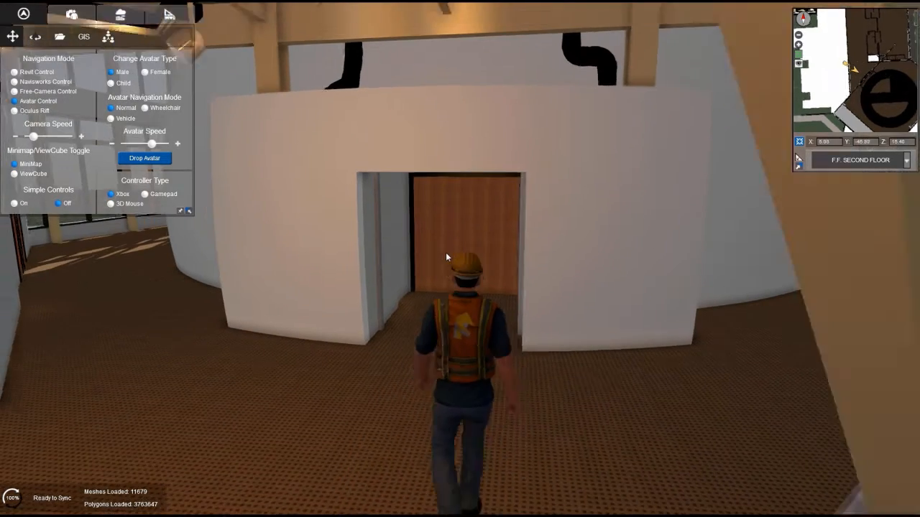
key("w")
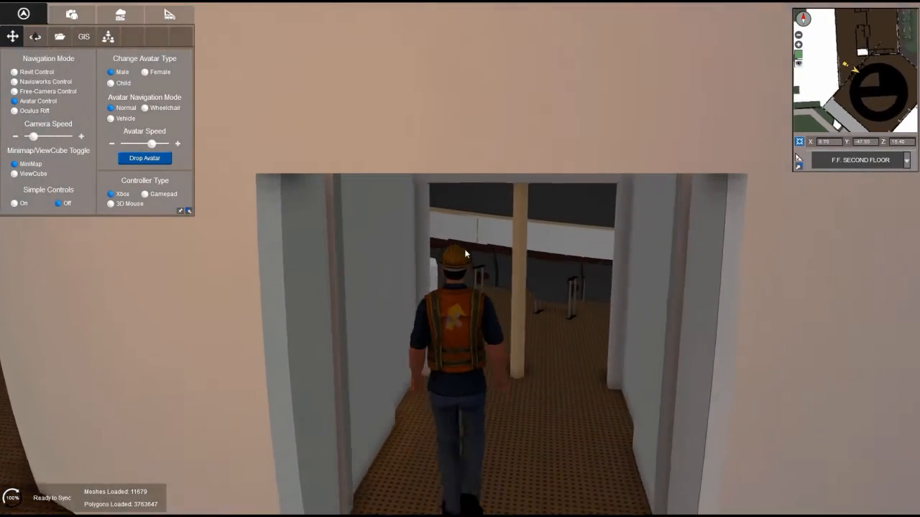
key("w")
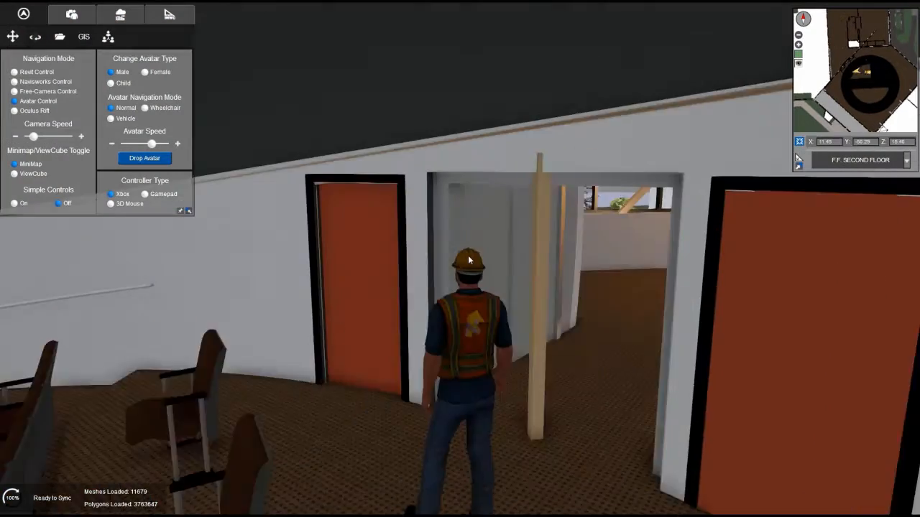
Step: Examine the column standing in the auditorium doorway from several positions inside the room
key("w")
key("s")
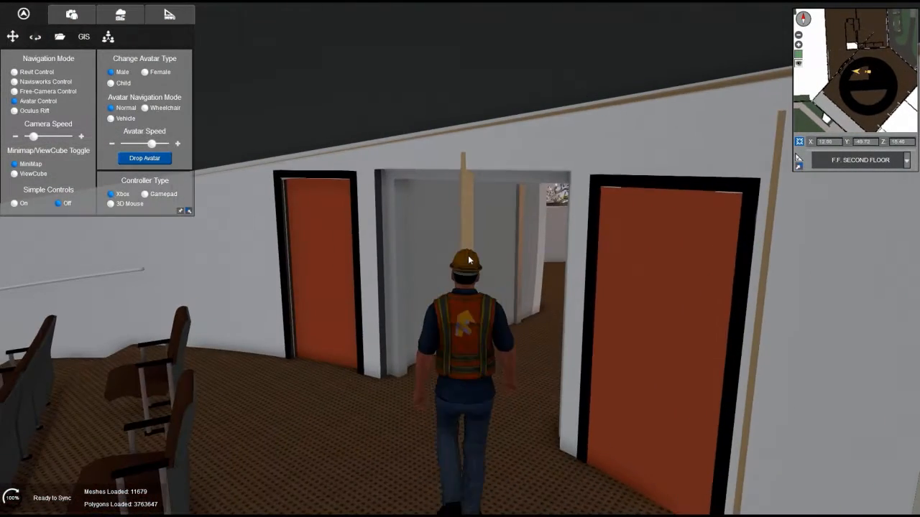
key("w")
right_click_drag(468, 260, 477, 259)
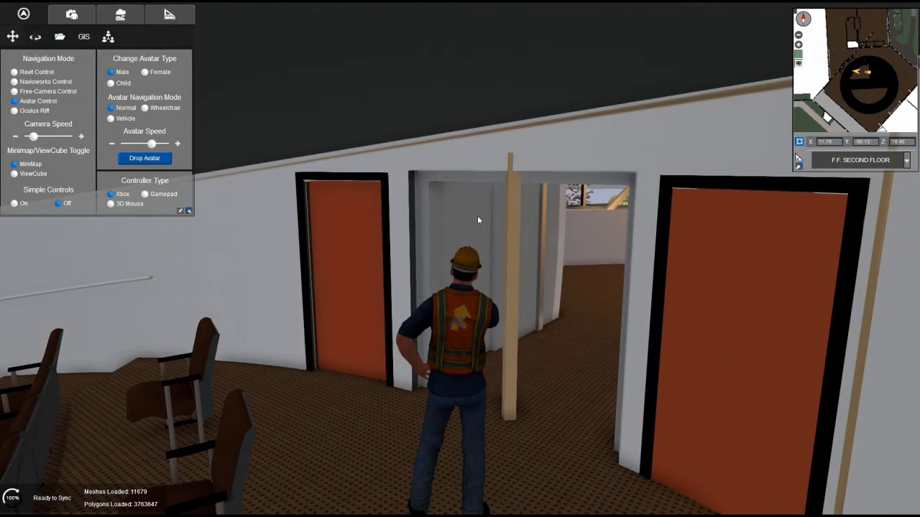
key("w")
key("s")
key("a")
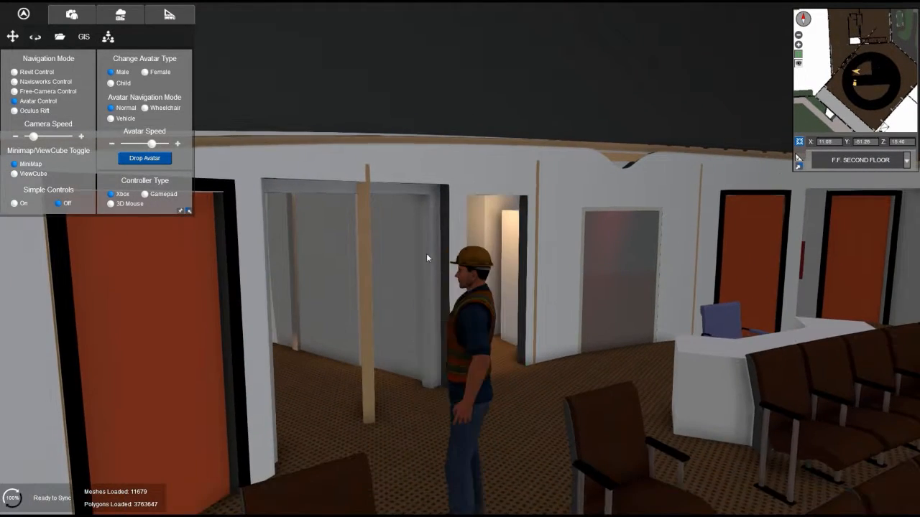
right_click_drag(493, 258, 480, 258)
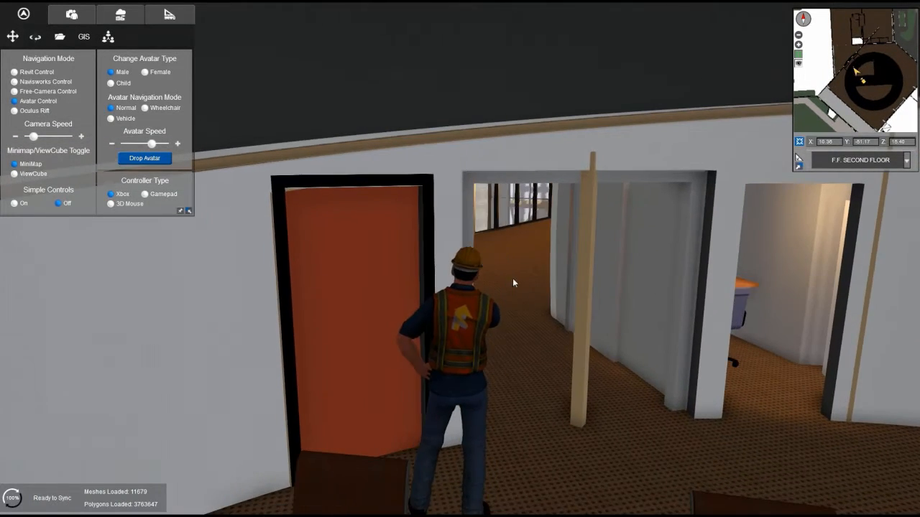
right_click_drag(527, 293, 526, 293)
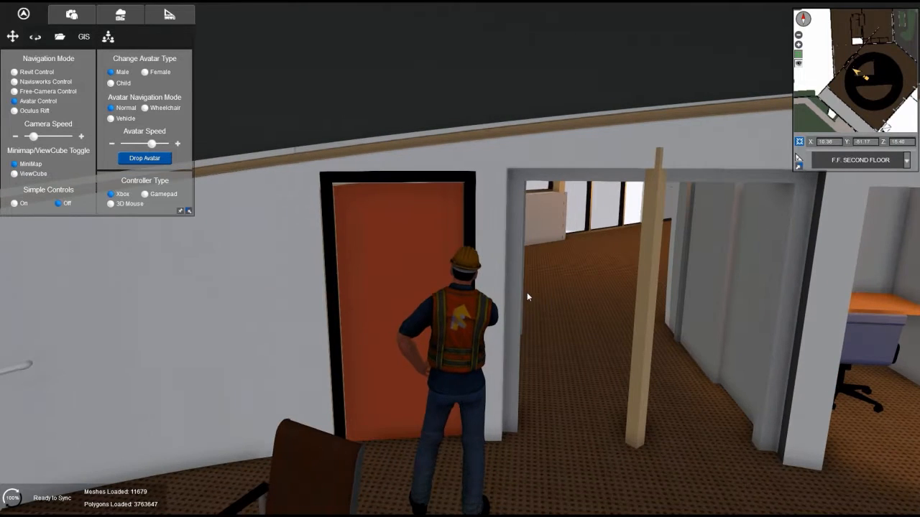
Step: Measure the clearance between the base of the column and the adjacent doorway jamb with the two-point measurement
left_click(169, 15)
left_click(15, 72)
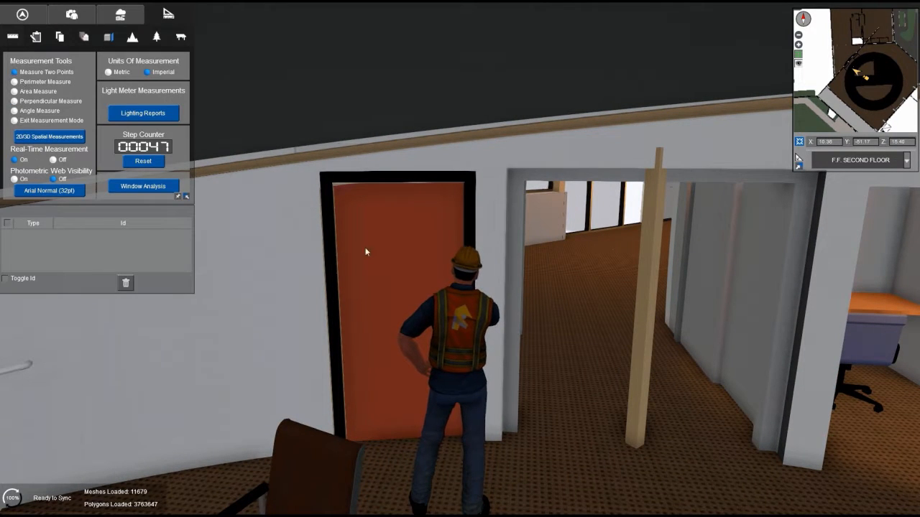
left_click(645, 446)
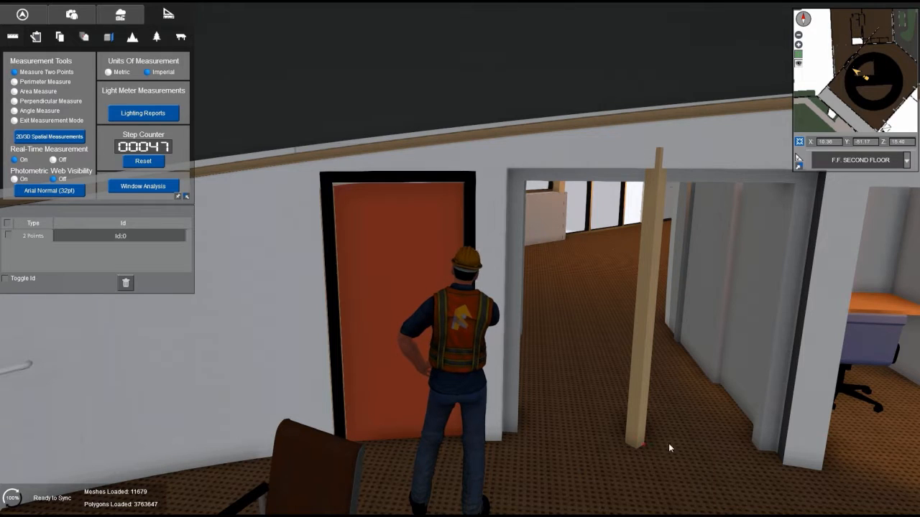
left_click(757, 448)
Step: Walk around the doorway column to examine the measured clearance from other angles, and exit measurement mode
right_click_drag(656, 410, 656, 411)
key("w")
key("w")
key("s")
right_click_drag(385, 271, 385, 272)
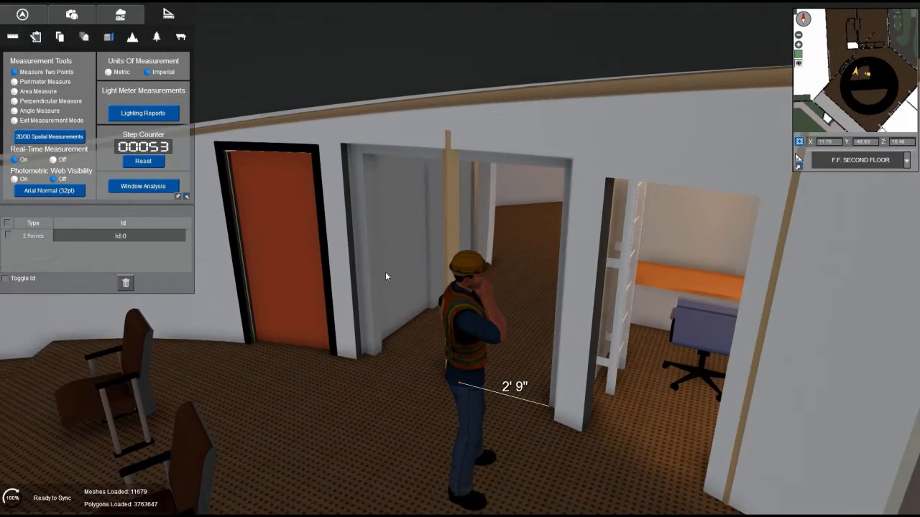
key("w")
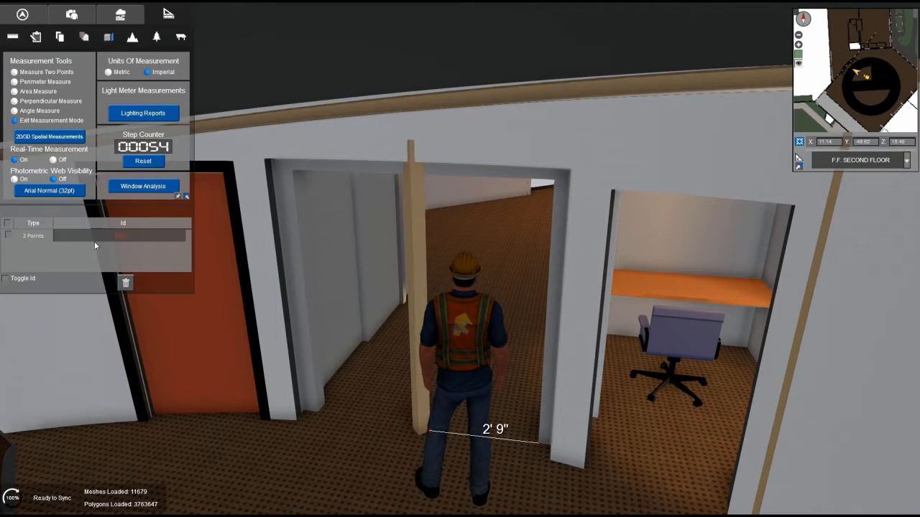
Step: Start an annotation on the doorway column, titled "Conflict", and enter the inspector's username
left_click(411, 248)
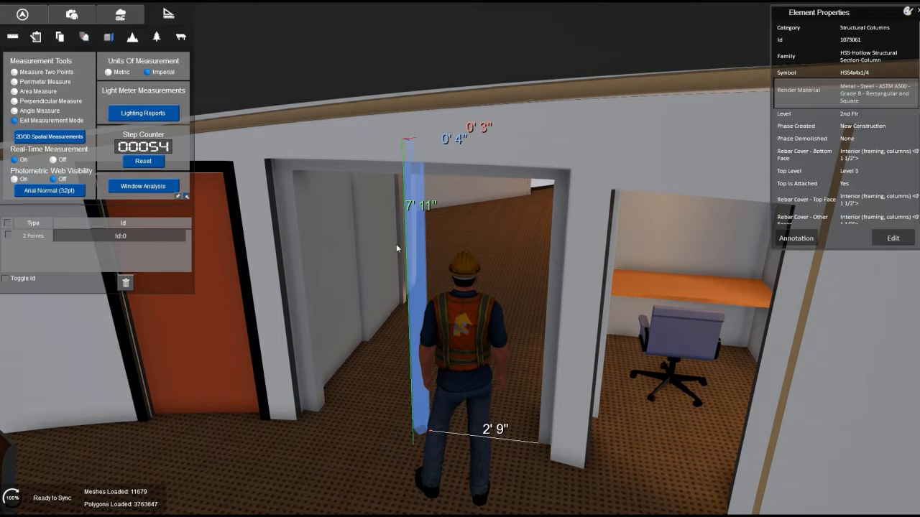
left_click(795, 238)
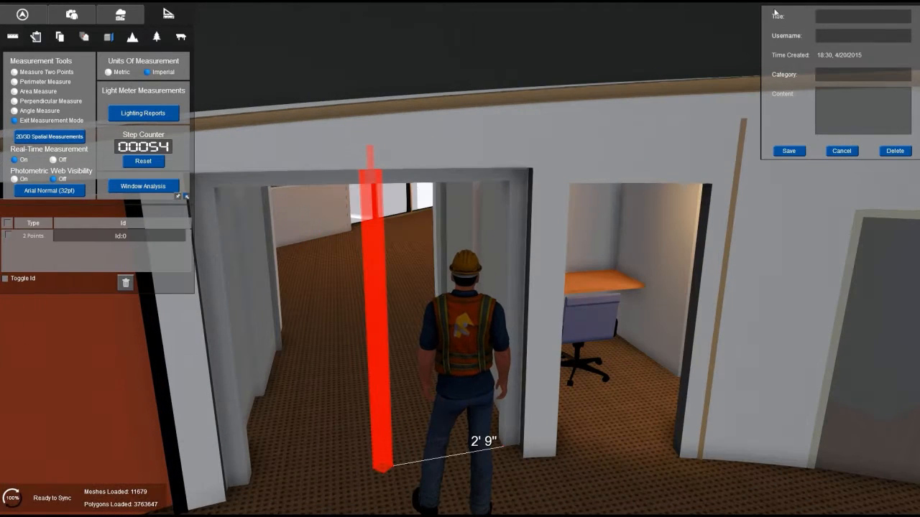
left_click(827, 17)
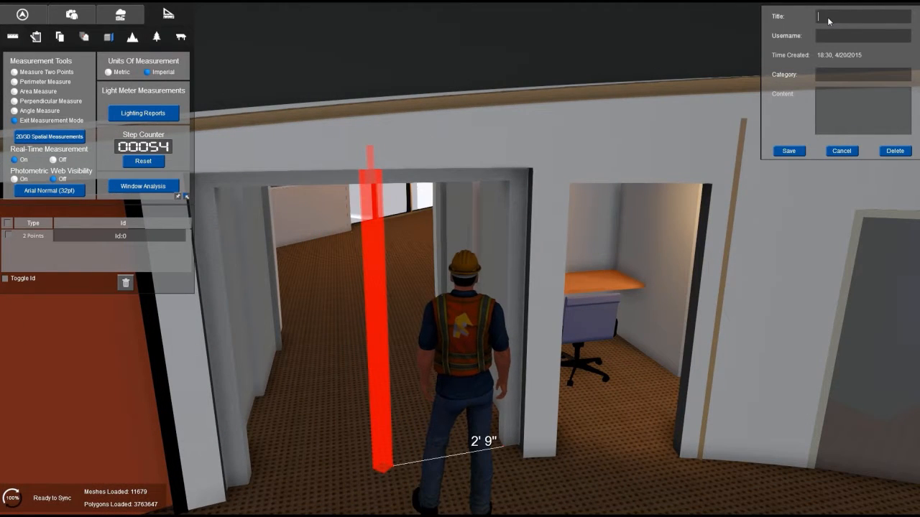
type("Conflict")
type("Ins")
type("pector Z")
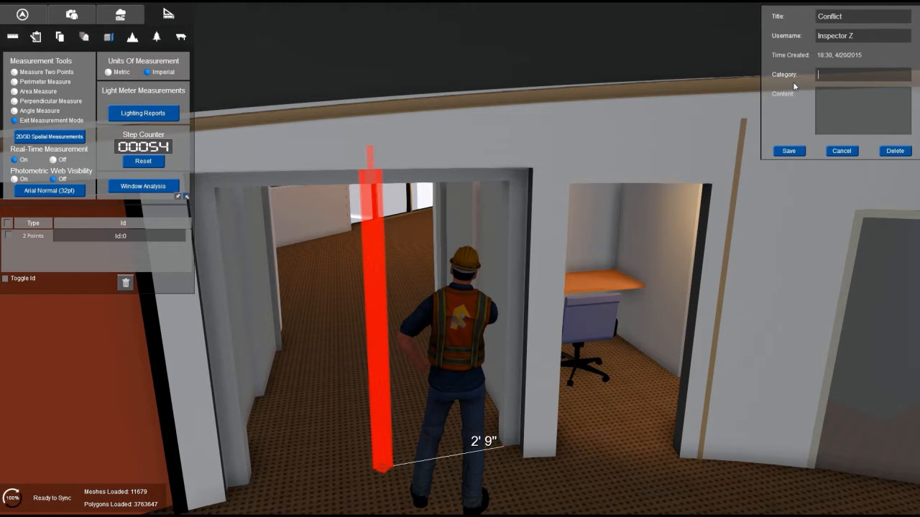
Step: Set the annotation's category to "Design conflict" and its content to "can this be designed around?", and save it
type("Design conflict")
left_click(853, 111)
right_click_drag(501, 275, 456, 291)
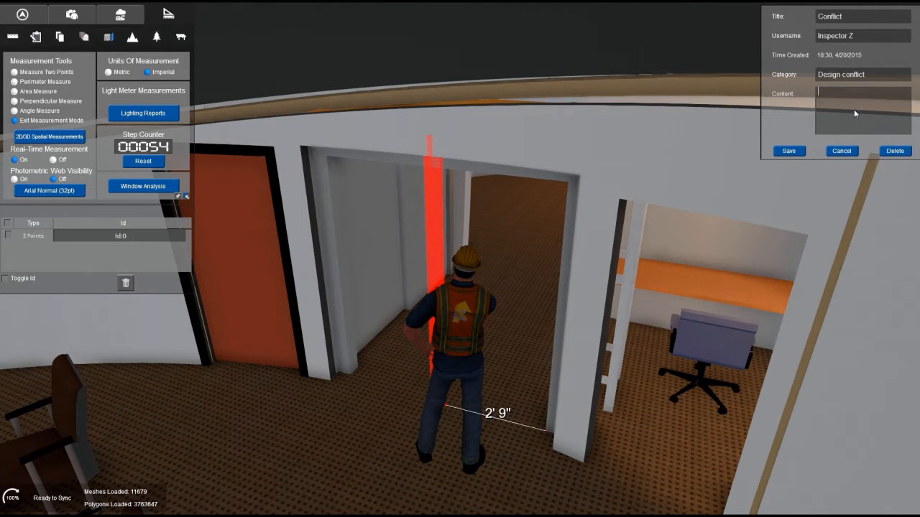
type("can this be designed around?")
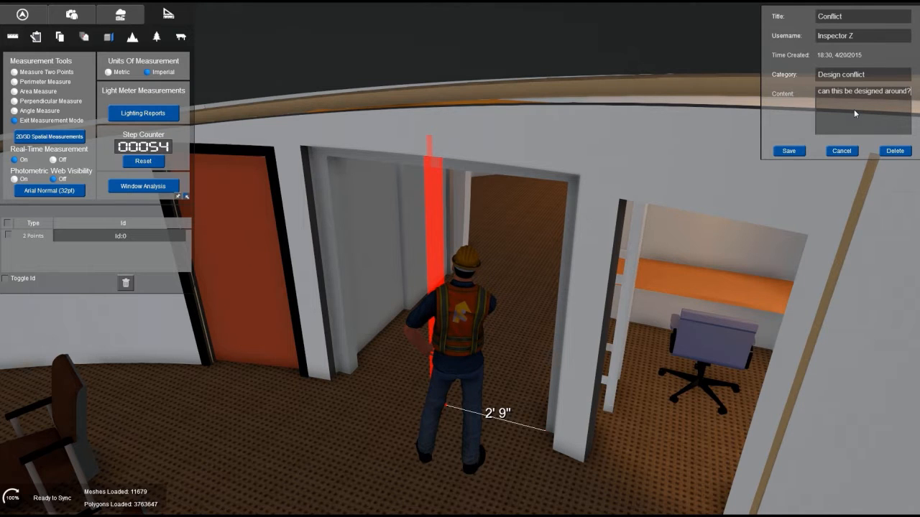
left_click(794, 152)
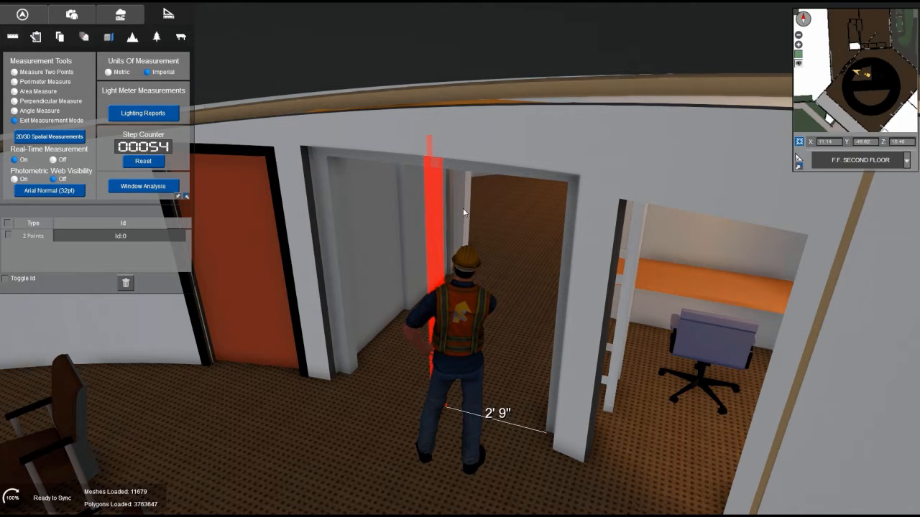
Step: Walk the avatar past the annotated column, out through the doorway and into the glazed second-floor corridor
right_click_drag(455, 223, 464, 211)
key("w")
key("w")
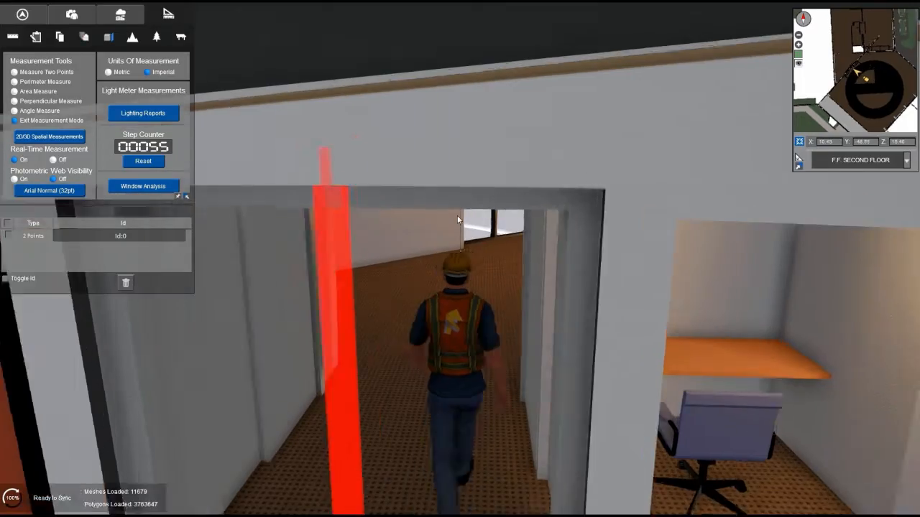
key("w")
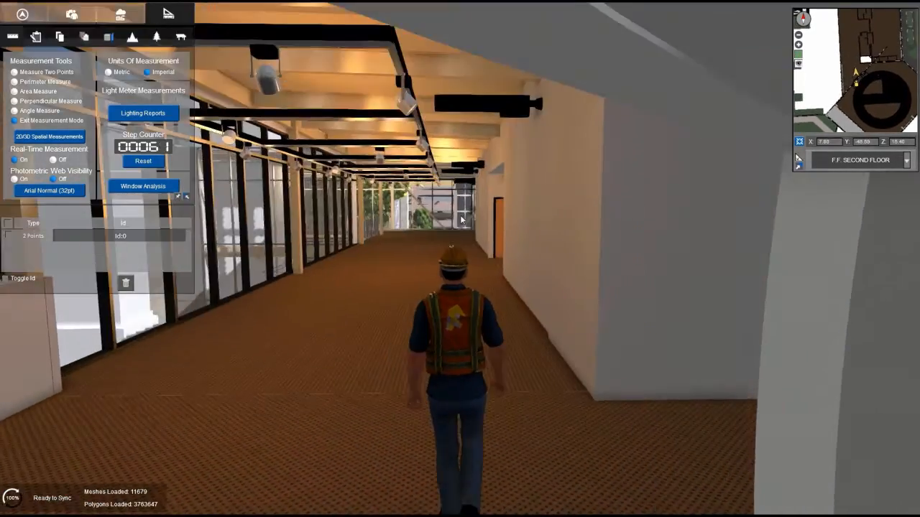
key("w")
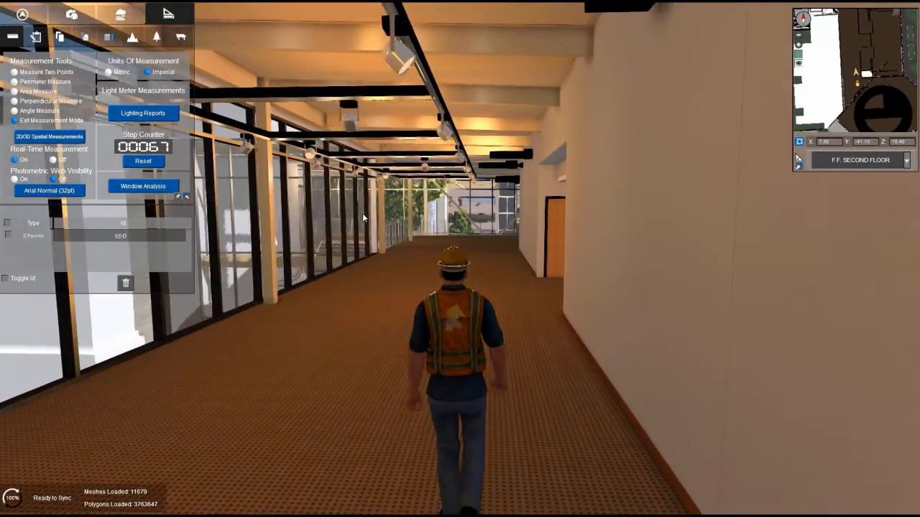
Step: Open the Conflict annotation from the Annotation Manager and add a second question beginning "Is this tem" to its content
left_click(36, 37)
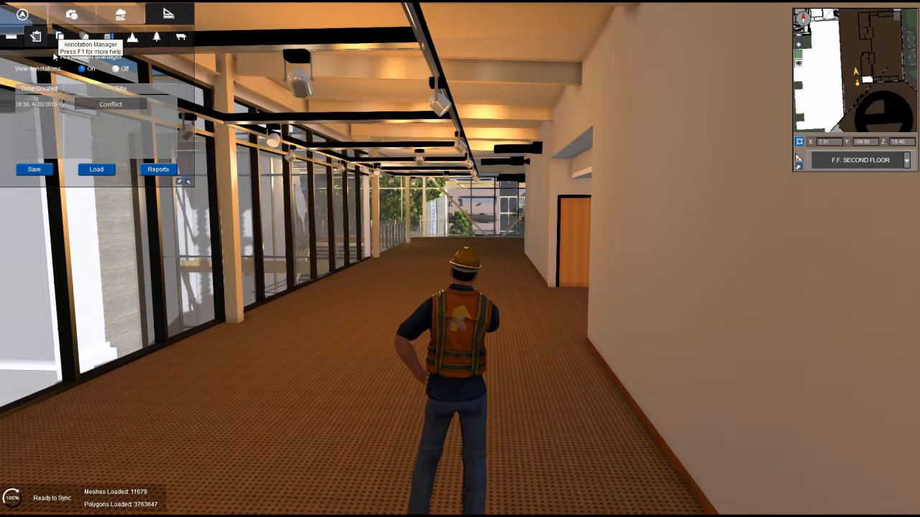
left_click(116, 104)
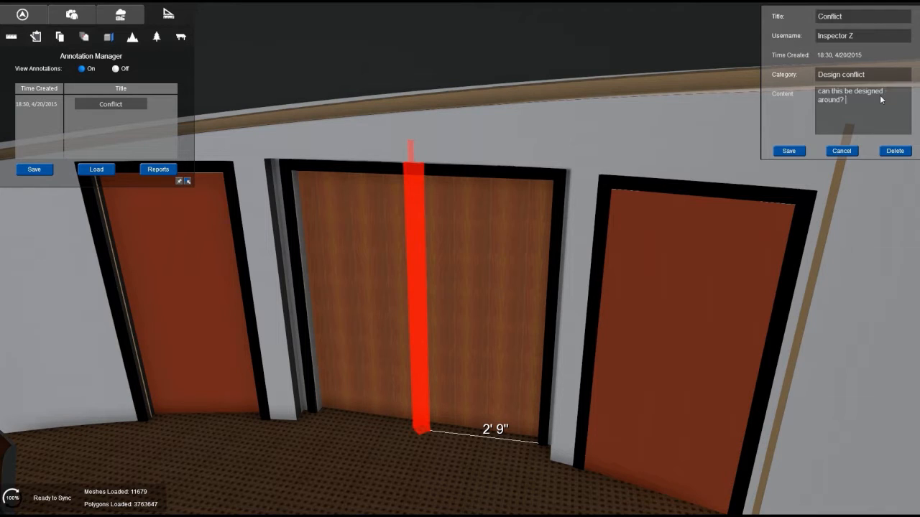
type("Is this tem")
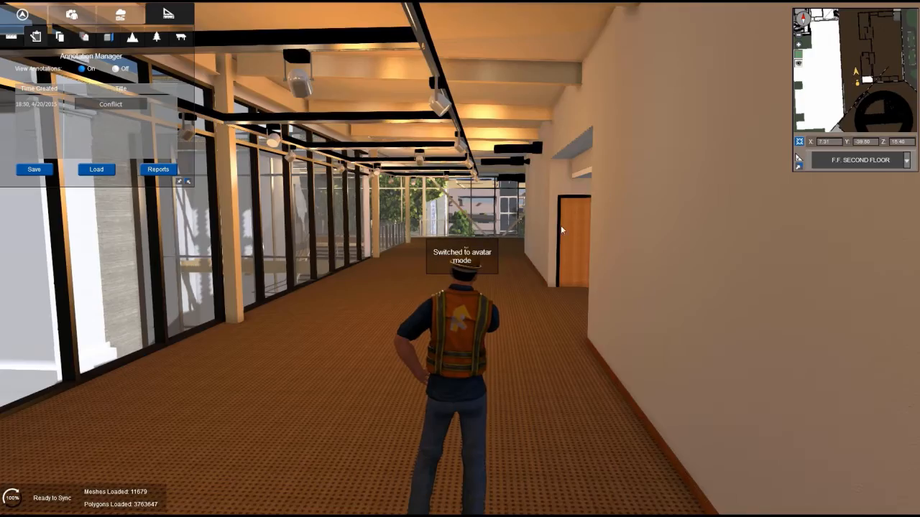
Step: Walk the avatar along the second-floor corridor and down the staircase to the first-floor lobby
key("w")
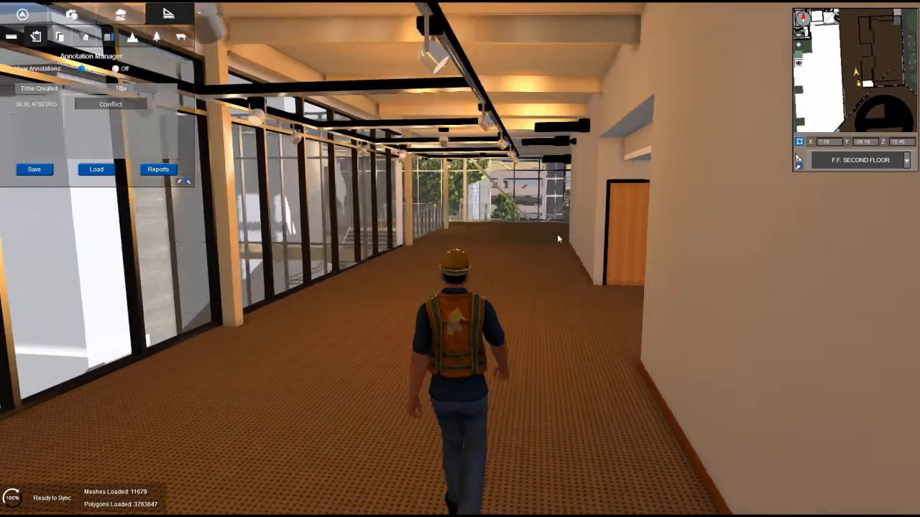
key("w")
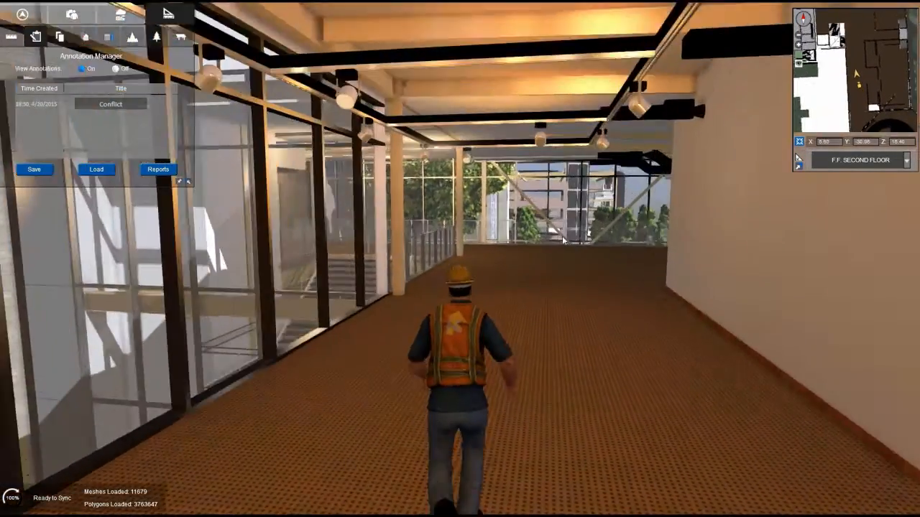
key("w")
key("a")
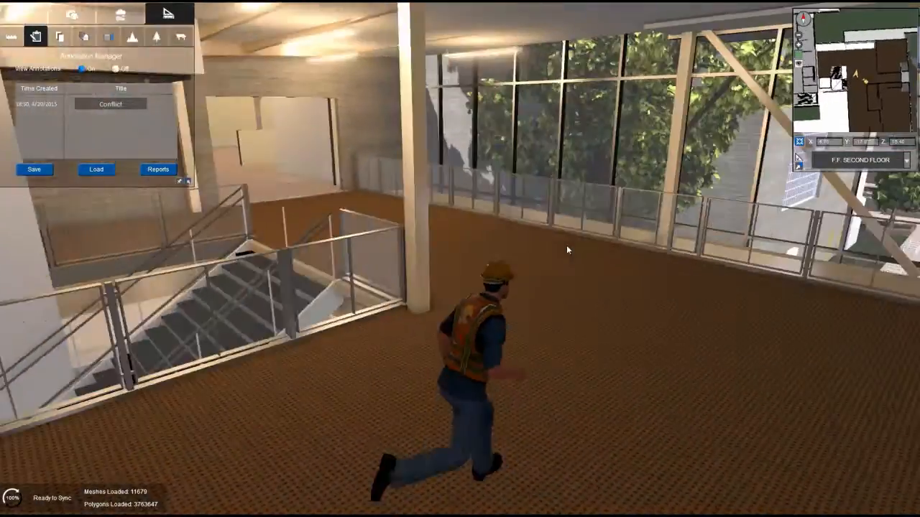
key("a")
key("w")
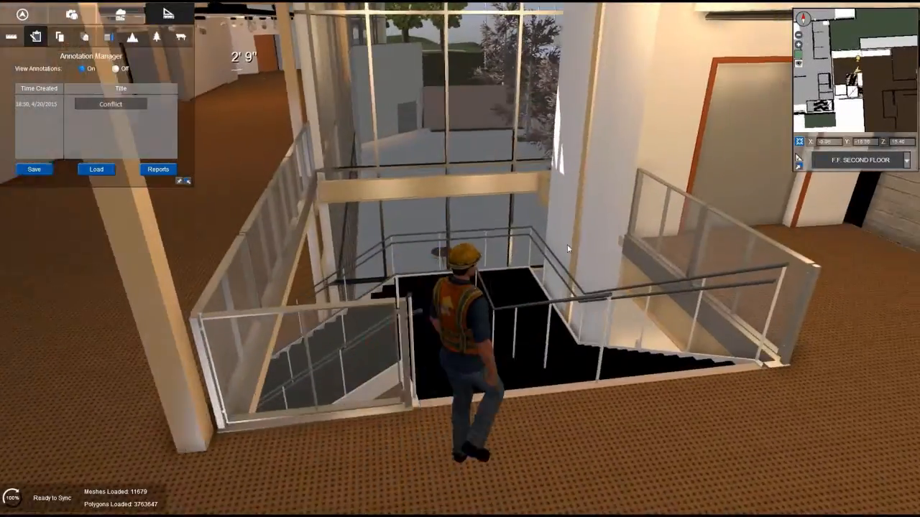
key("w")
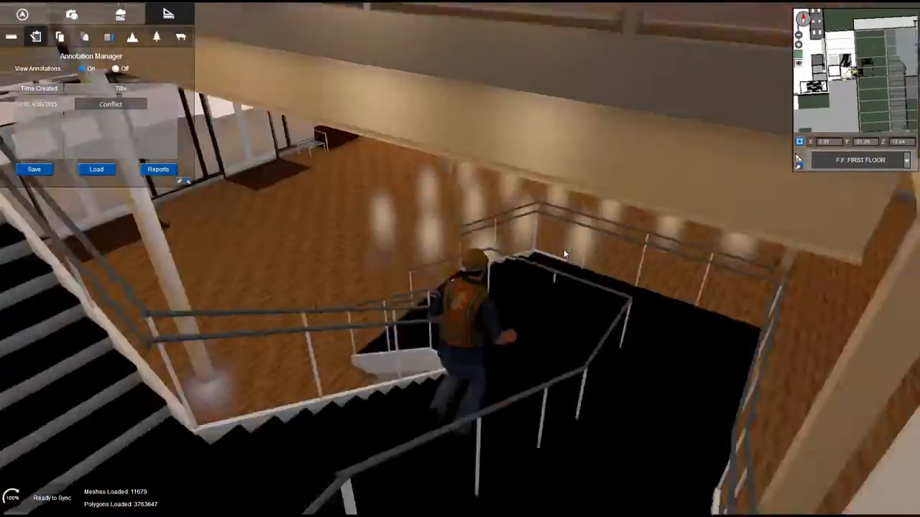
key("w")
key("a")
key("d")
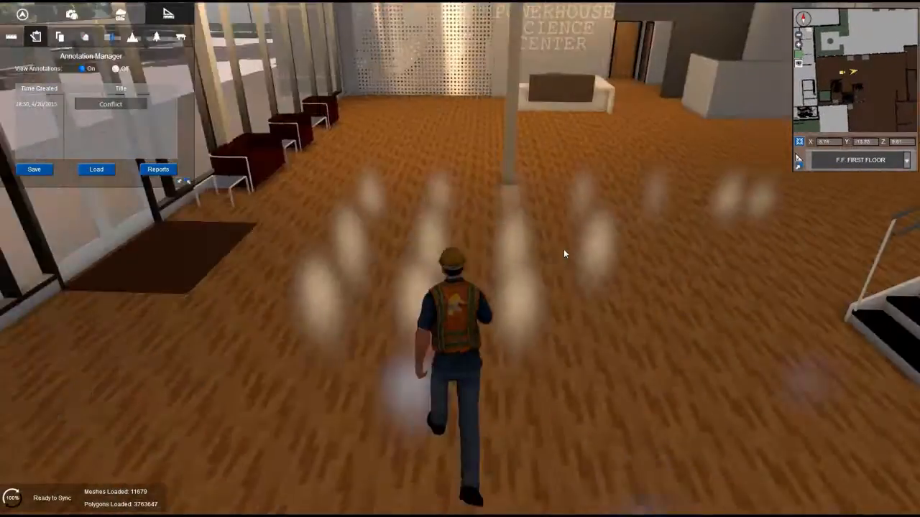
Step: Walk the avatar around the foot of the staircase into the empty main exhibition hall
key("w")
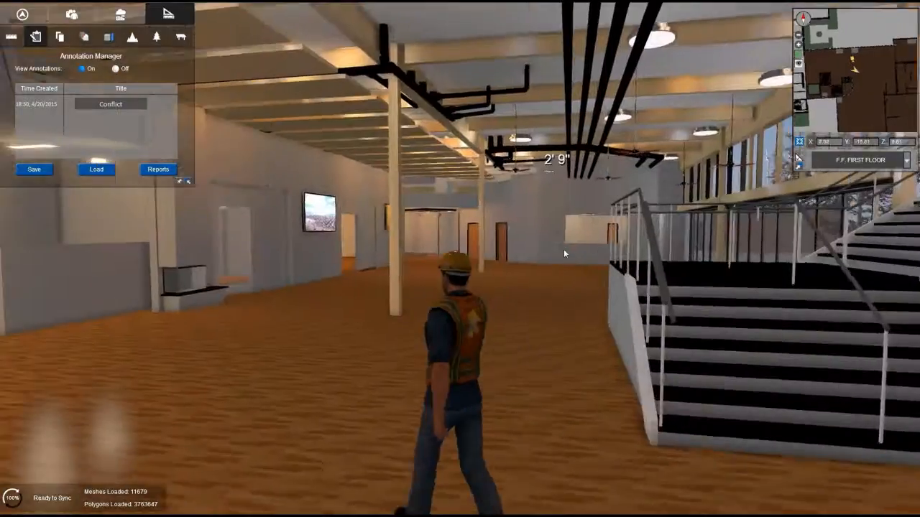
key("w")
key("d")
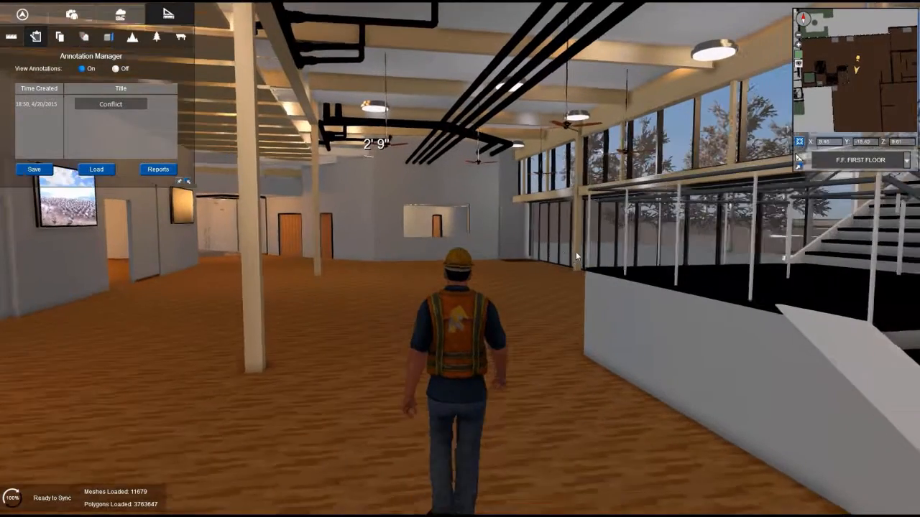
key("a")
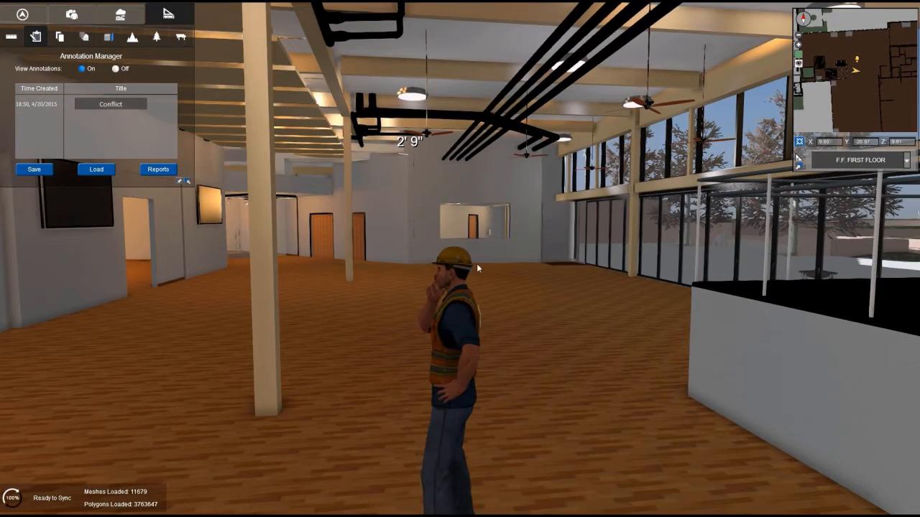
key("w")
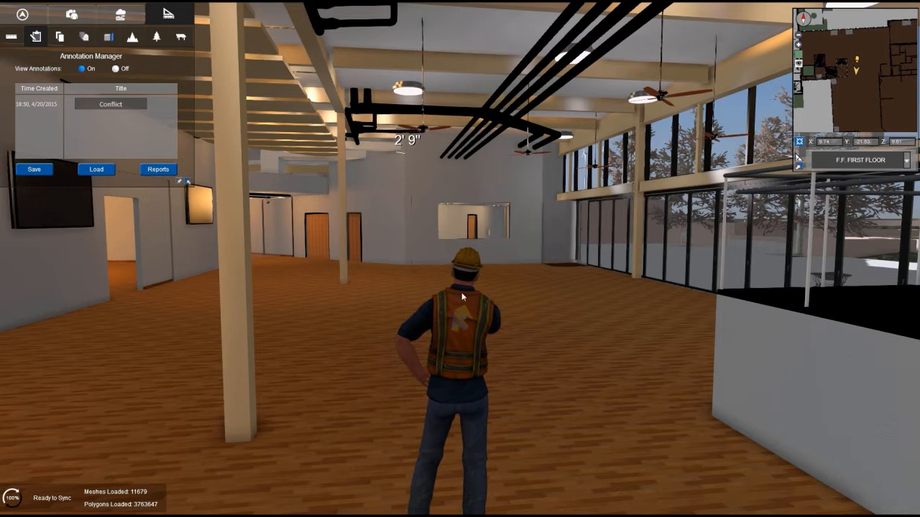
Step: Switch the Main Exhibition Hall design option to Cafe
left_click(64, 18)
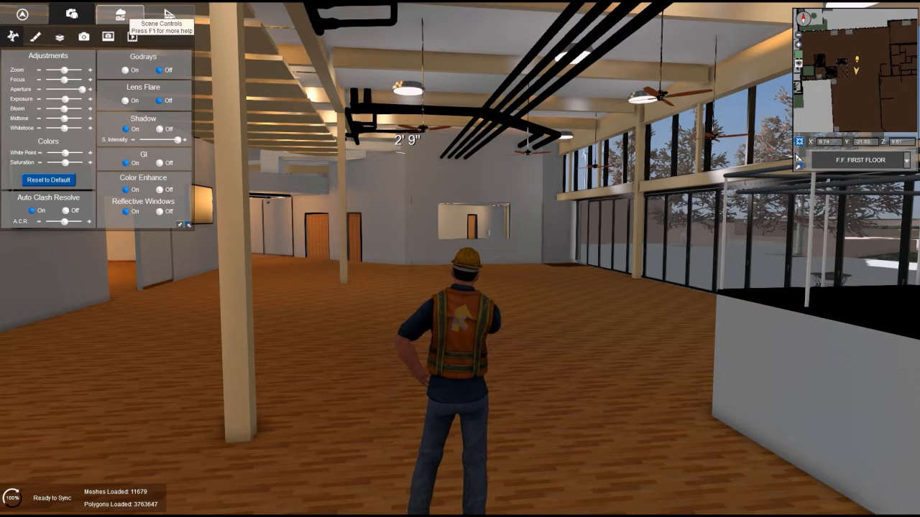
left_click(109, 38)
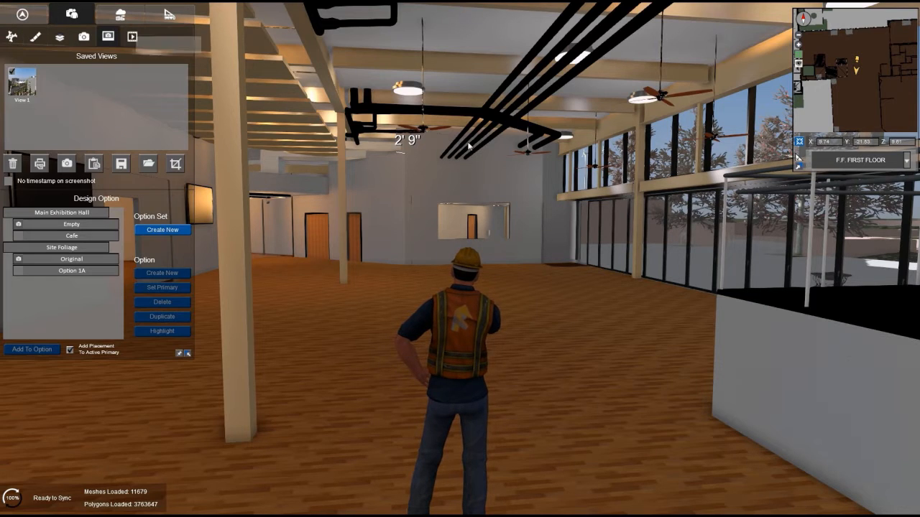
right_click_drag(478, 179, 478, 178)
right_click_drag(345, 190, 335, 187)
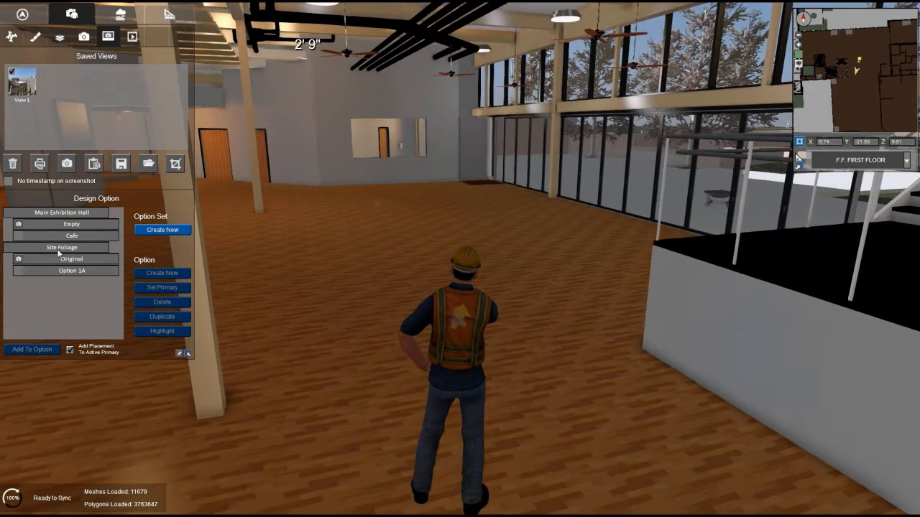
left_click(17, 241)
Step: Walk the avatar between the café tables up to the serving counter beneath the Café sign
right_click_drag(411, 245, 441, 249)
key("w")
key("d")
key("w")
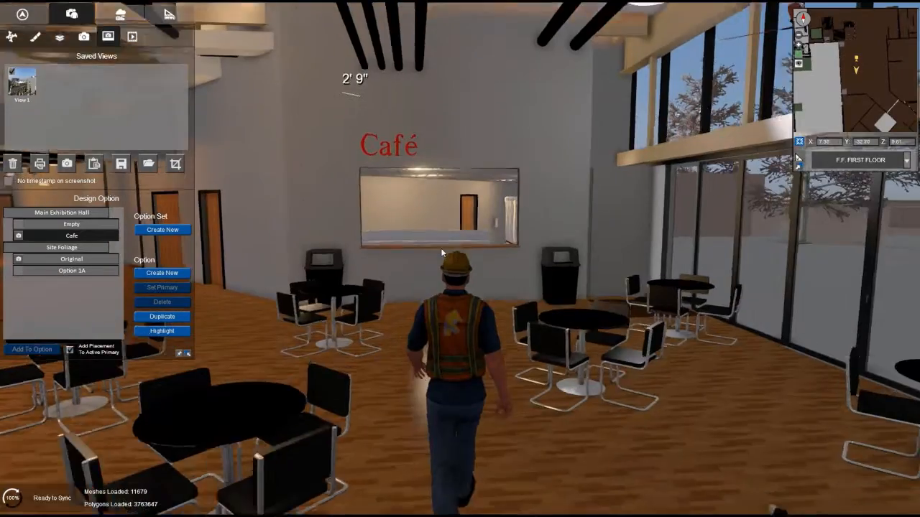
key("w")
right_click_drag(441, 250, 441, 251)
key("w")
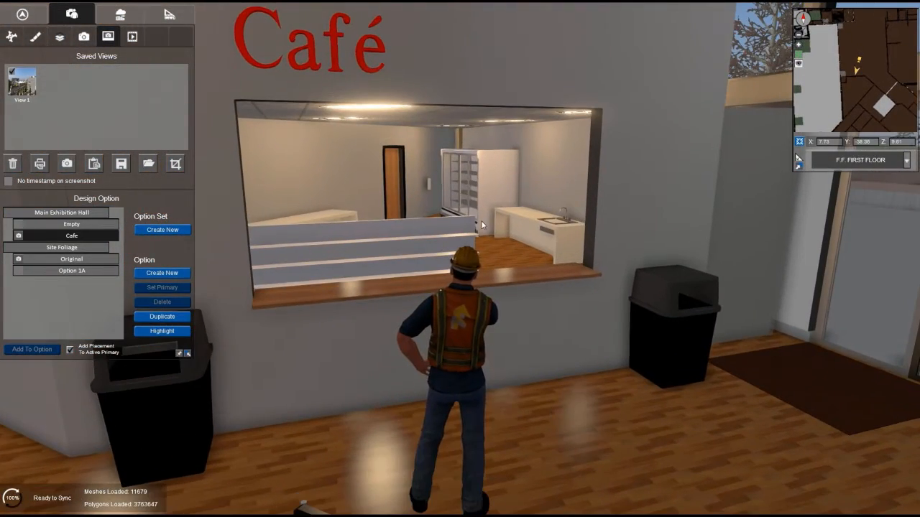
Step: Switch the navigation mode to Free-Camera Control and fly through the serving window to the kitchen sink counter
left_click(22, 15)
left_click(15, 91)
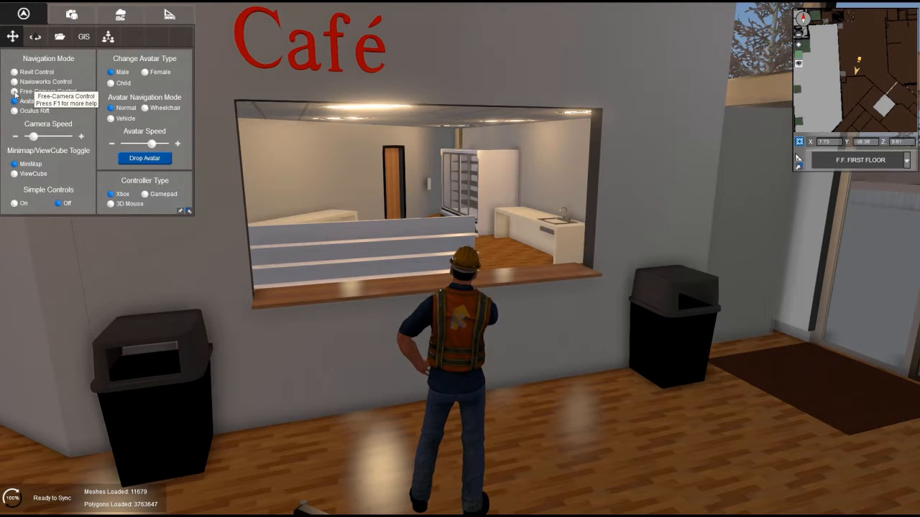
key("w")
right_click_drag(558, 326, 667, 336)
Step: Annotate the kitchen sink with the title "Sink" and the content "Can water and drainage be piped to this location?", and save it
left_click(644, 324)
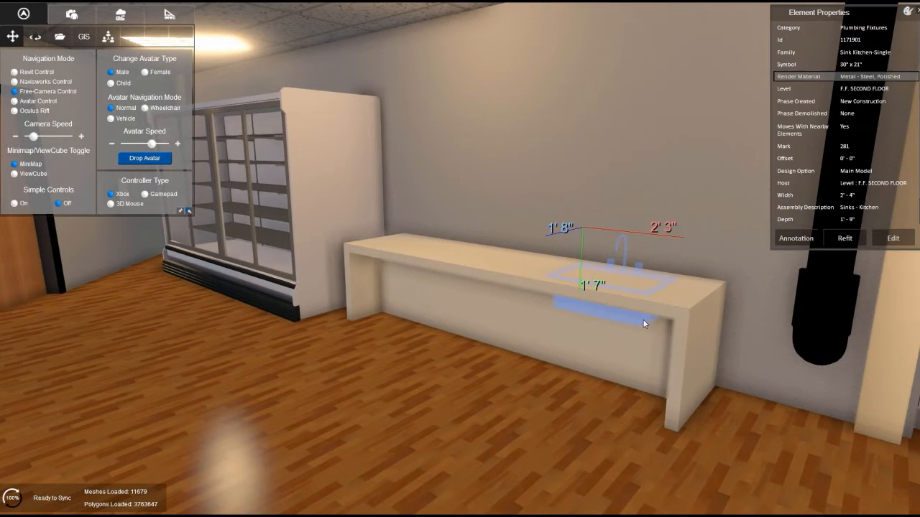
left_click(796, 239)
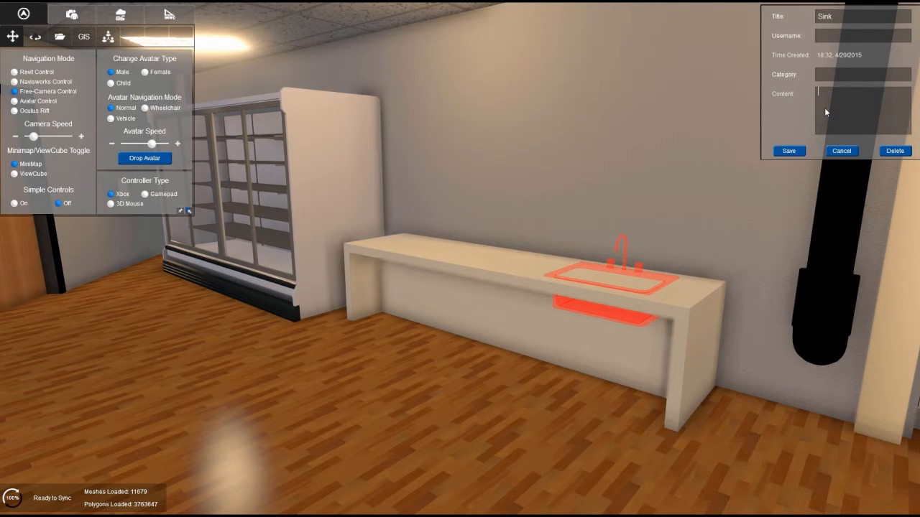
type("location")
type("water and ")
type("drainage ")
type("be ")
type("piped to")
key("BackSpace")
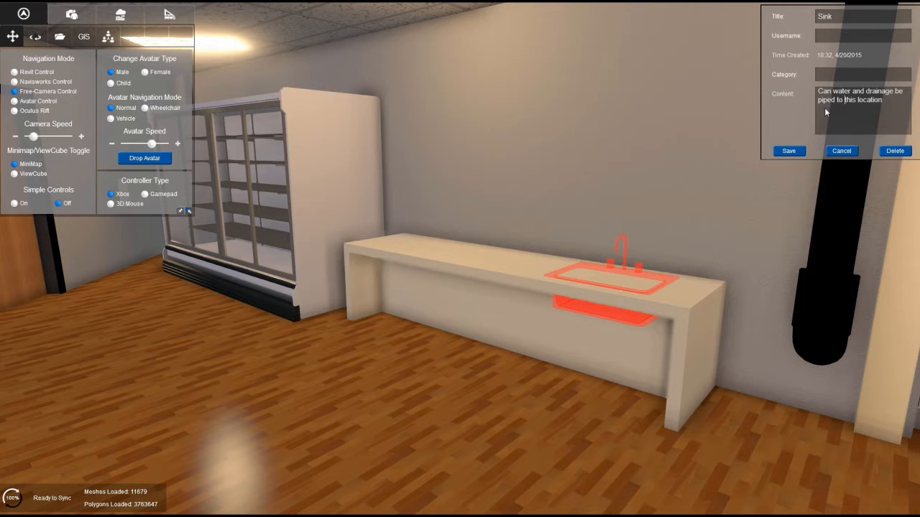
type("?")
left_click(790, 153)
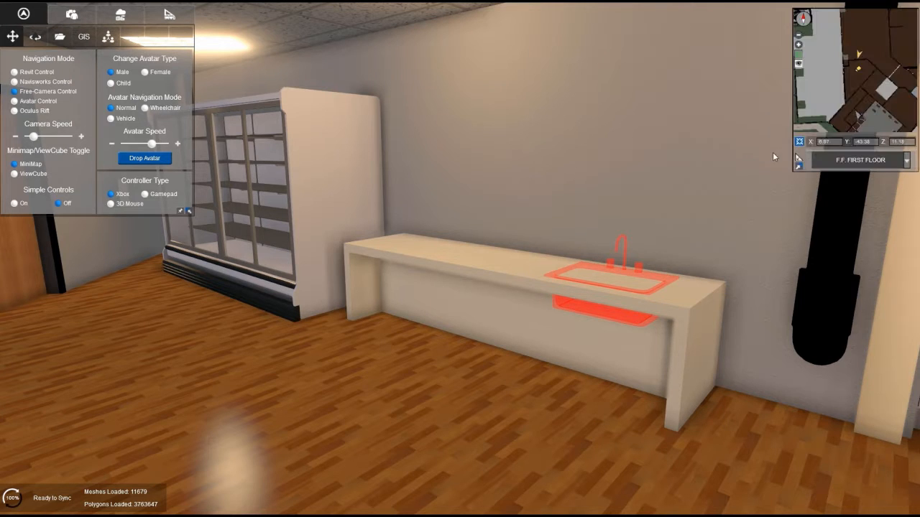
Step: Open the Annotation Manager to review the saved annotations for the building model
left_click(72, 14)
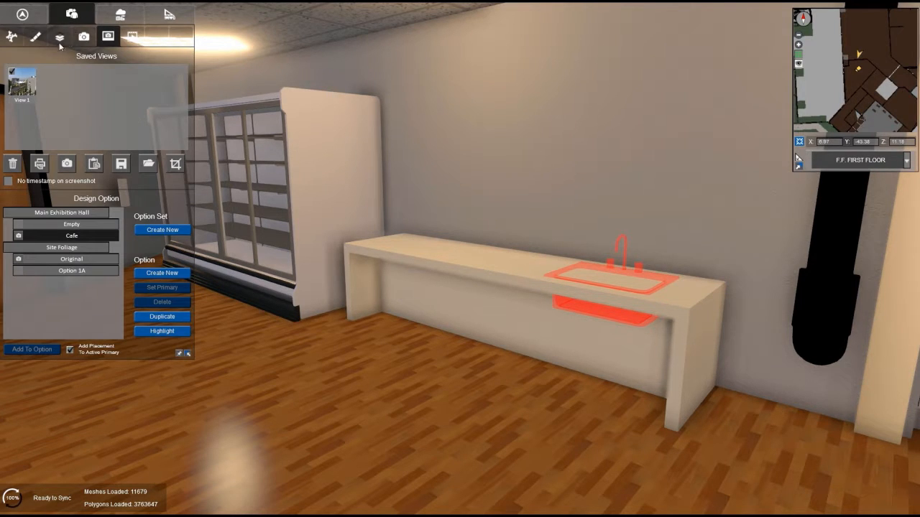
left_click(111, 14)
left_click(72, 14)
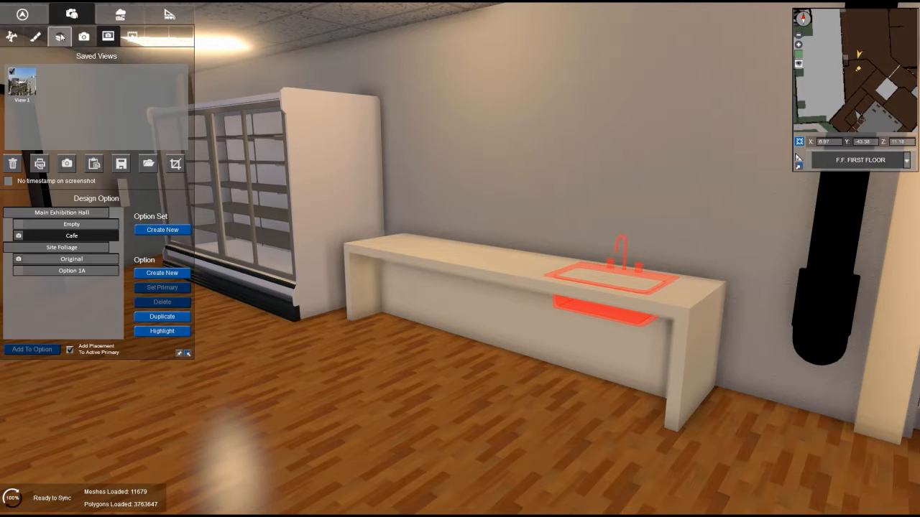
left_click(169, 14)
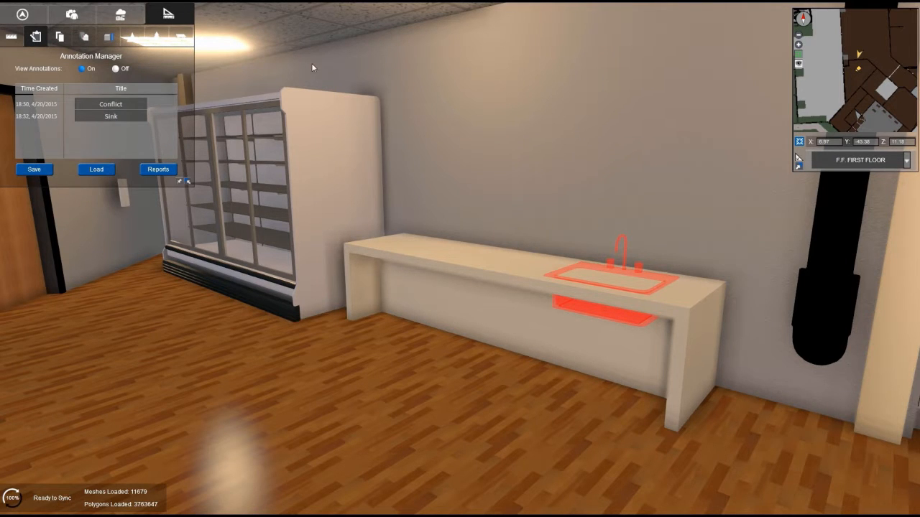
Step: Turn the camera from the kitchen sink to the serving window facing the avatar, and reopen the navigation settings
right_click_drag(510, 143, 675, 145)
mouse_move(429, 149)
right_mouse_down()
mouse_move(479, 127)
mouse_move(440, 154)
mouse_move(458, 171)
right_mouse_up()
key("w")
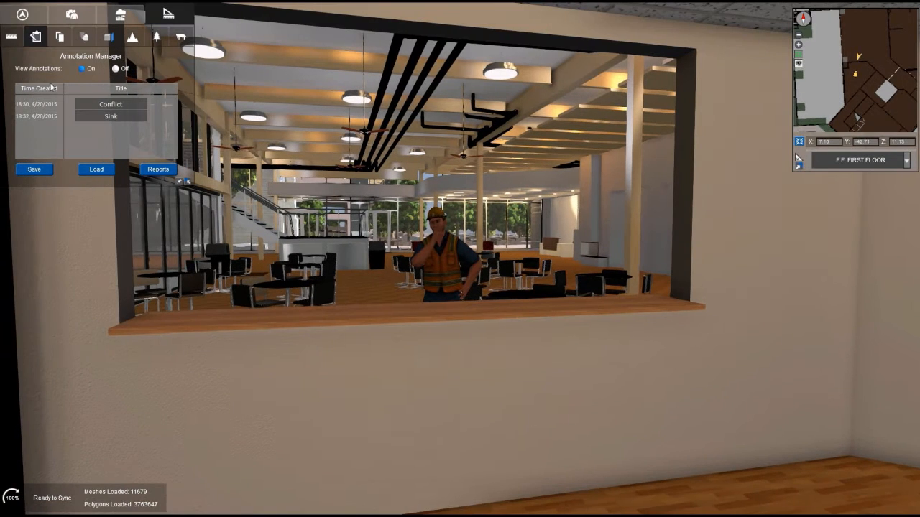
left_click(23, 14)
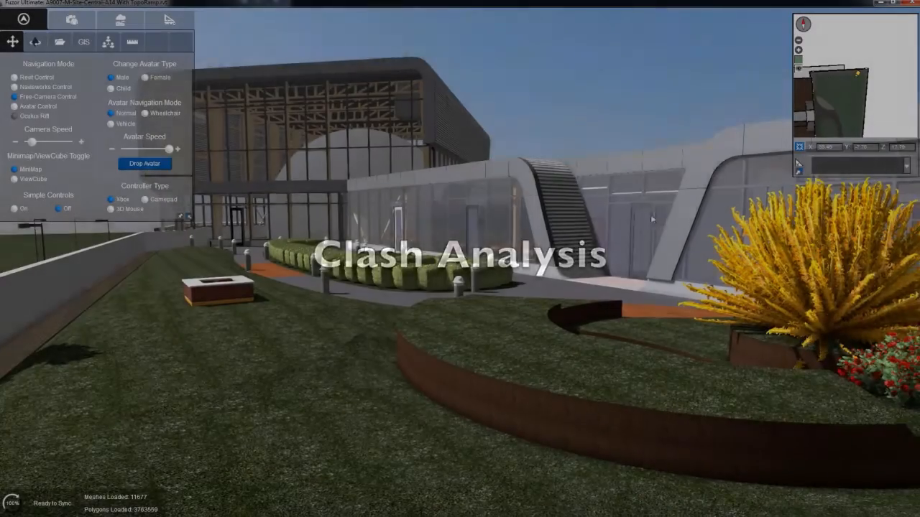
Step: Fly the free camera from the planted garden around to the outside of the hall with the large facade screen
right_click_drag(650, 214, 538, 221)
key("w")
key("s")
key("s")
middle_click_drag(538, 219, 551, 223)
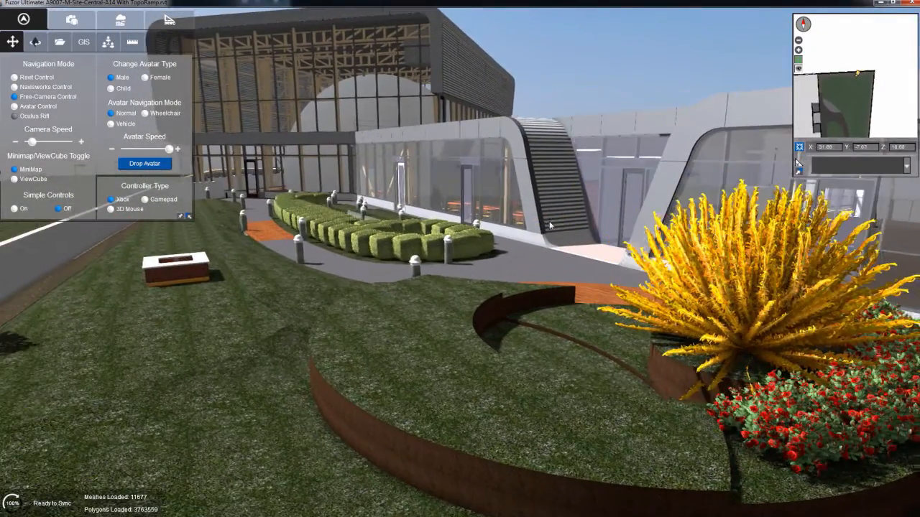
right_click_drag(513, 200, 497, 207)
middle_click_drag(497, 207, 550, 227)
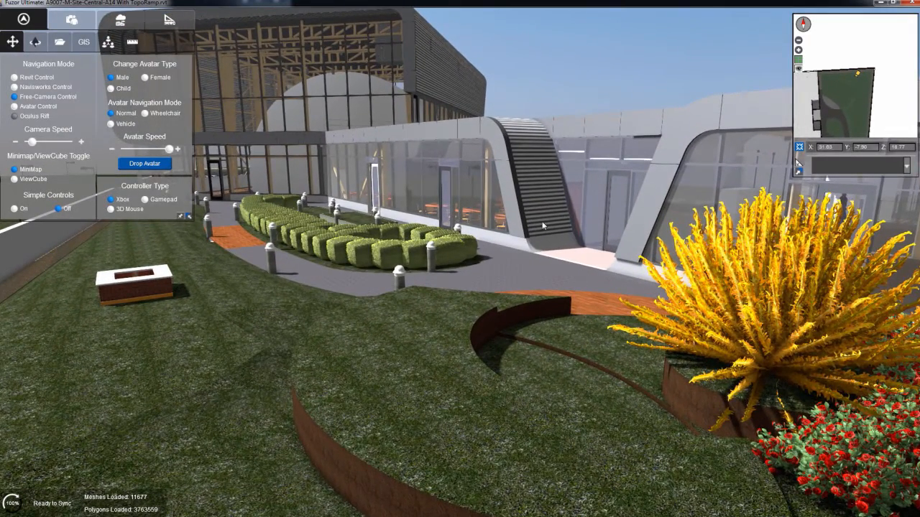
middle_click_drag(489, 253, 499, 339)
right_click_drag(498, 323, 544, 211)
middle_click_drag(544, 212, 537, 255)
key("w")
right_click_drag(536, 251, 345, 325)
key("w")
key("w")
key("s")
key("s")
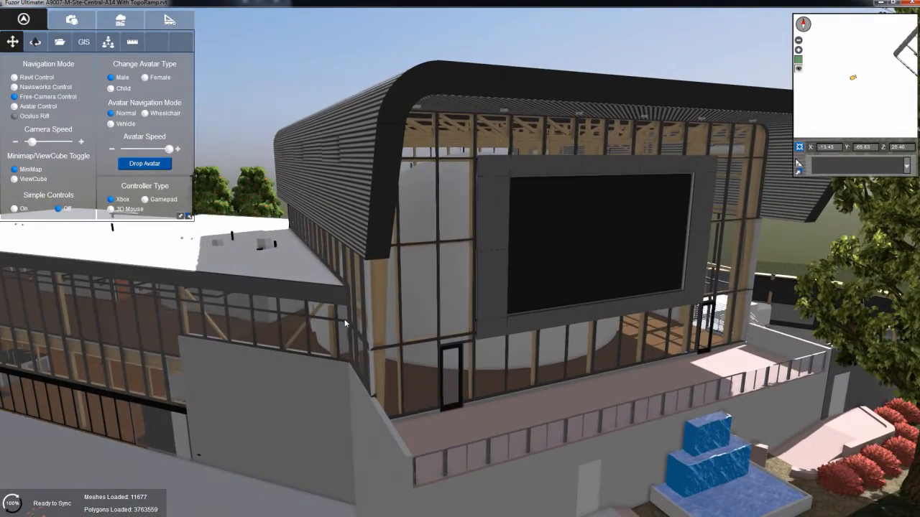
Step: In the visibility overrides, leave only Structural Column and Structural Framing visible for A9007-A-ScienceCenter-Central-S14.rvt
left_click(71, 19)
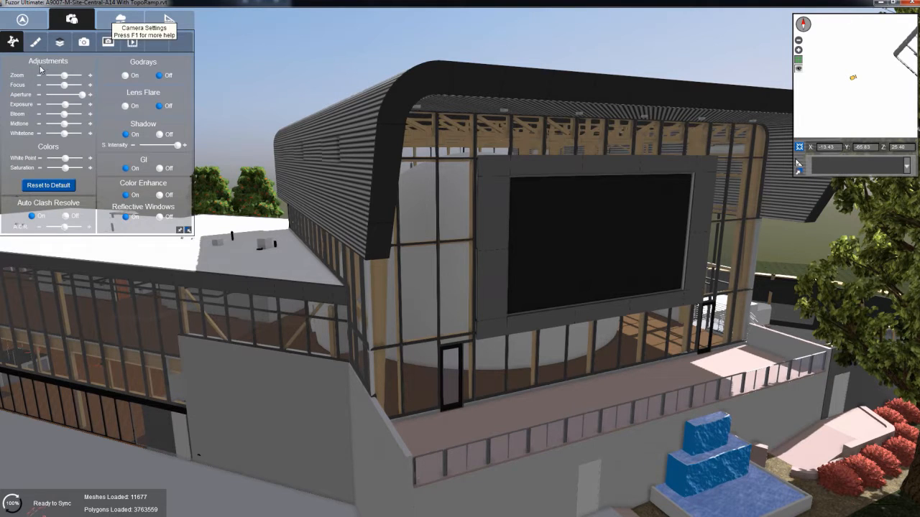
left_click(60, 41)
left_click(9, 90)
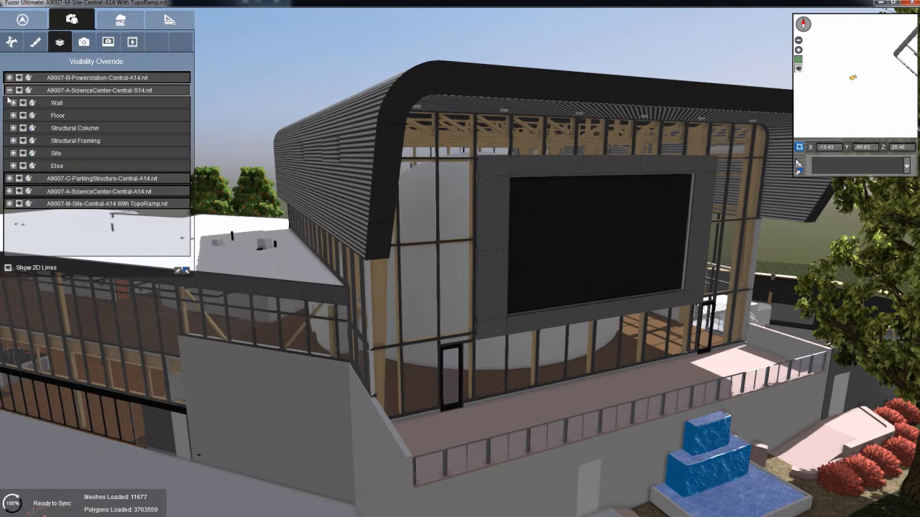
left_click(19, 92)
left_click(23, 128)
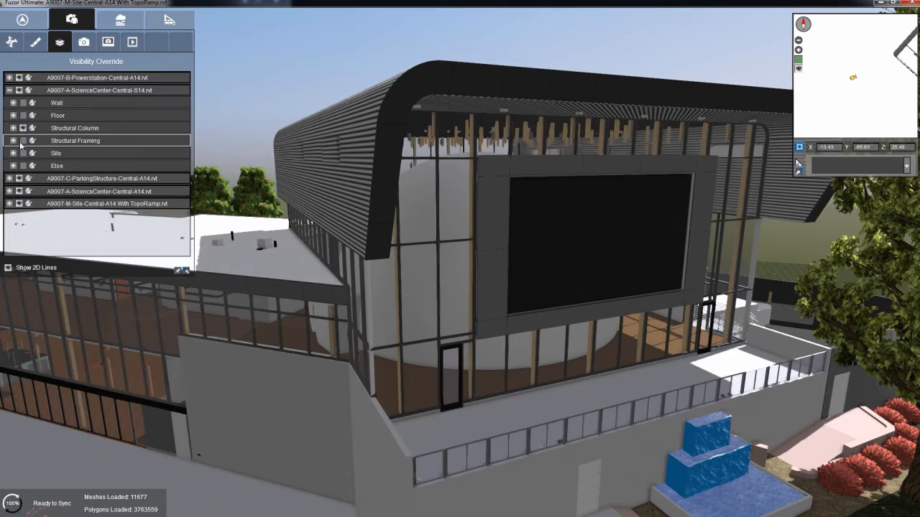
left_click(23, 140)
left_click(10, 91)
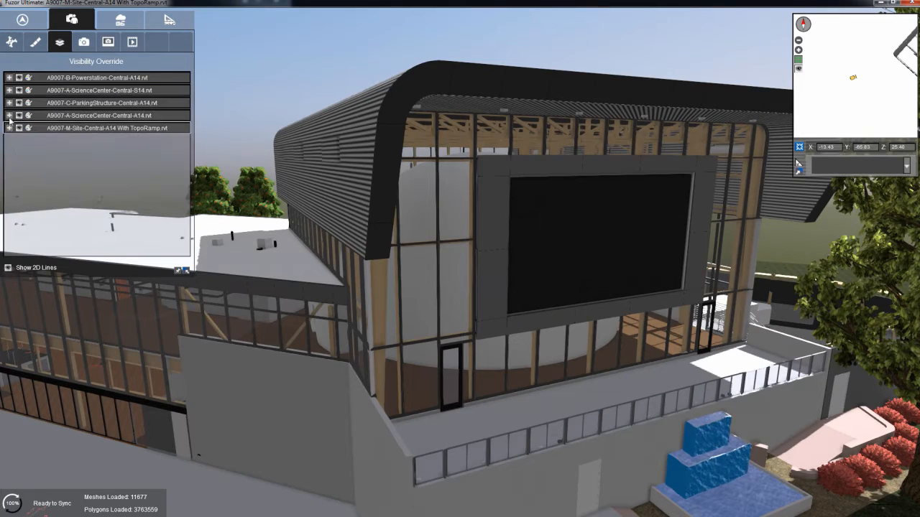
Step: Hide all categories of A9007-A-ScienceCenter-Central-A14.rvt except Pipes and Ducts
left_click(10, 115)
left_click(19, 116)
scroll(60, 215, "down", 5)
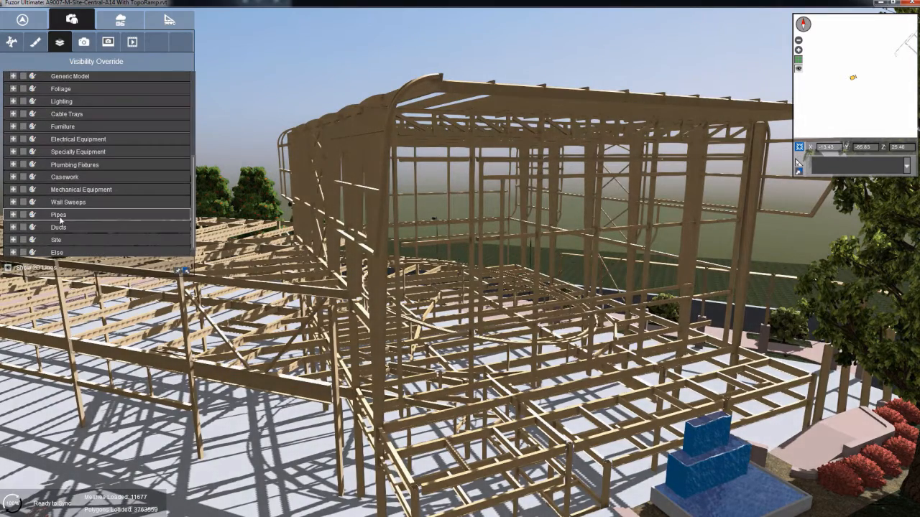
left_click(23, 214)
left_click(23, 227)
Step: Override the colour of the Pipes category with red and the Ducts category with cyan
left_click(54, 227)
left_click(7, 36)
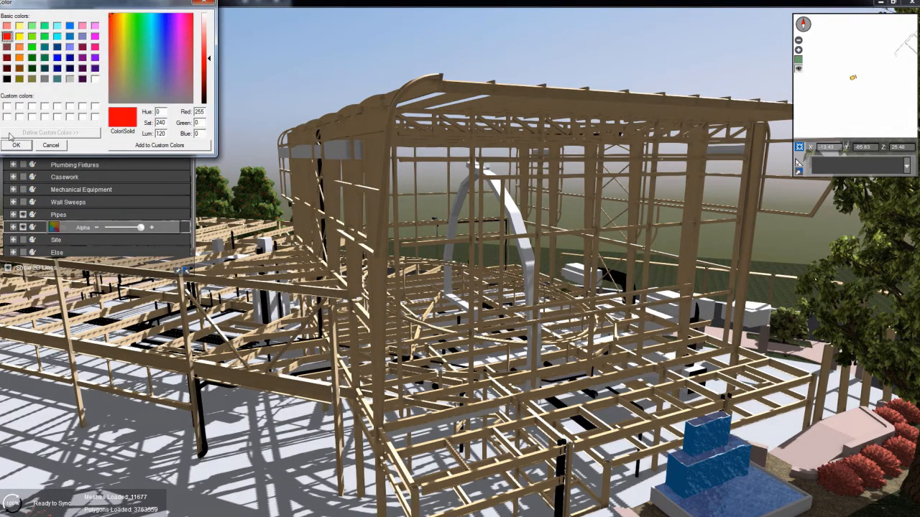
left_click(17, 146)
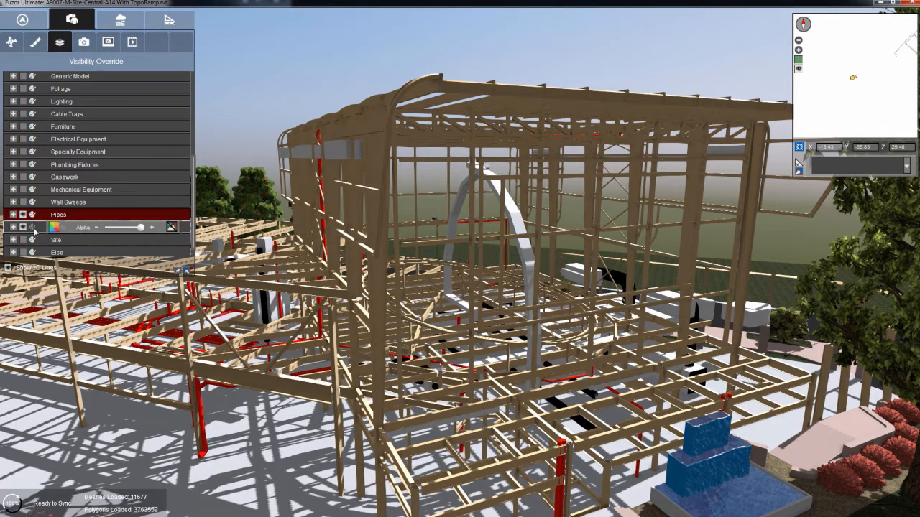
left_click(53, 241)
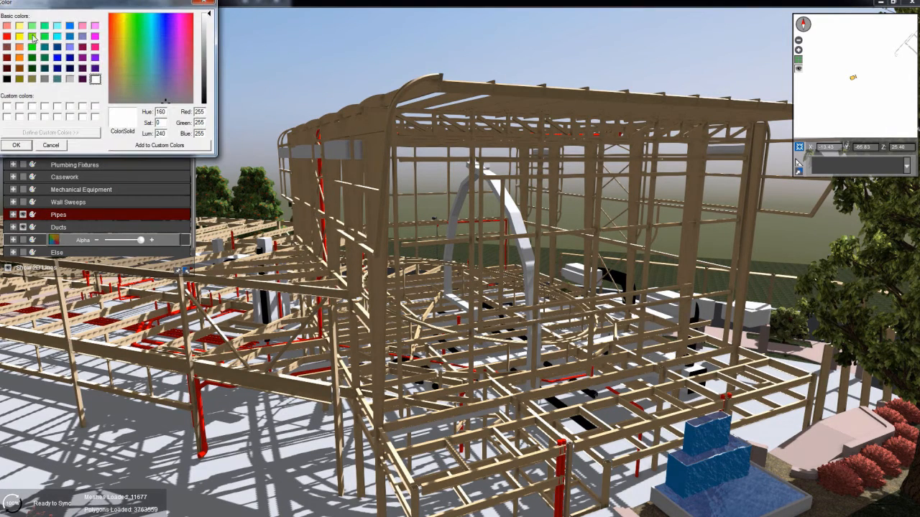
left_click(57, 36)
left_click(16, 146)
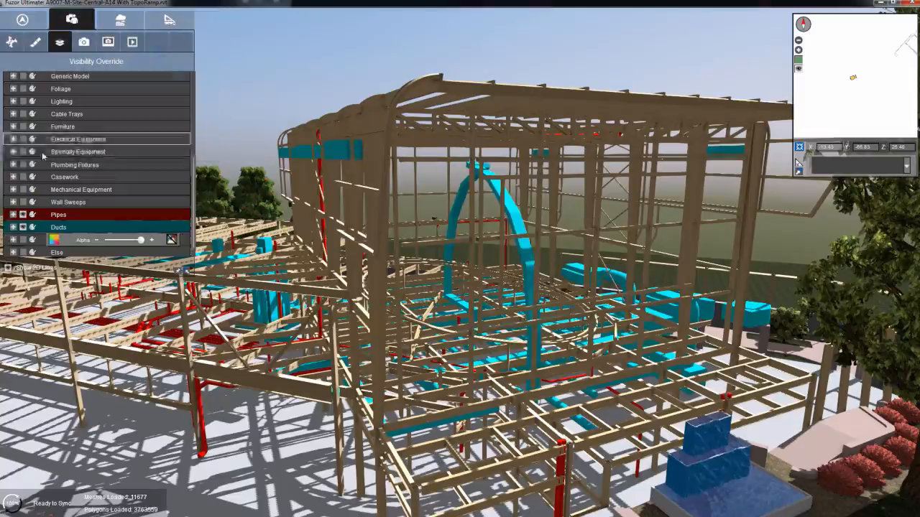
Step: Move in on the pipes and ducts within the structural frame, and create a new clash project in the Clash Manager
key("a")
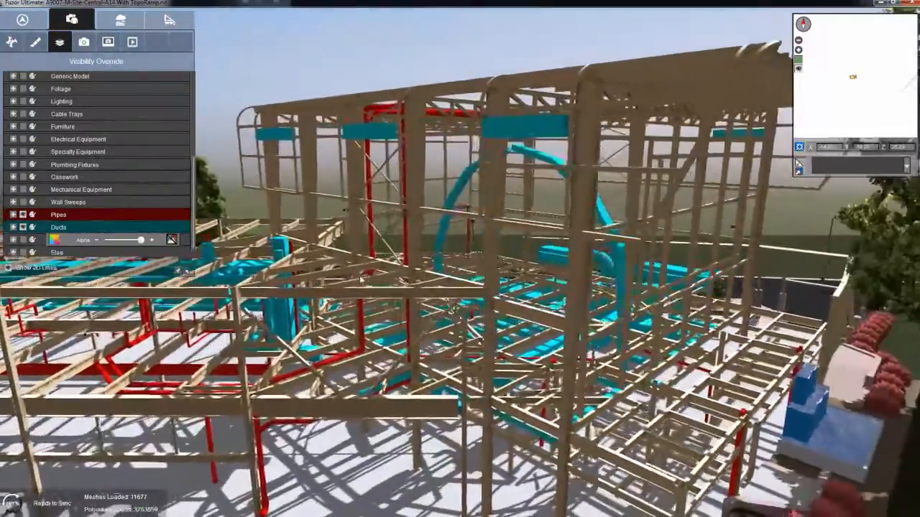
right_click_drag(361, 280, 250, 310)
key("w")
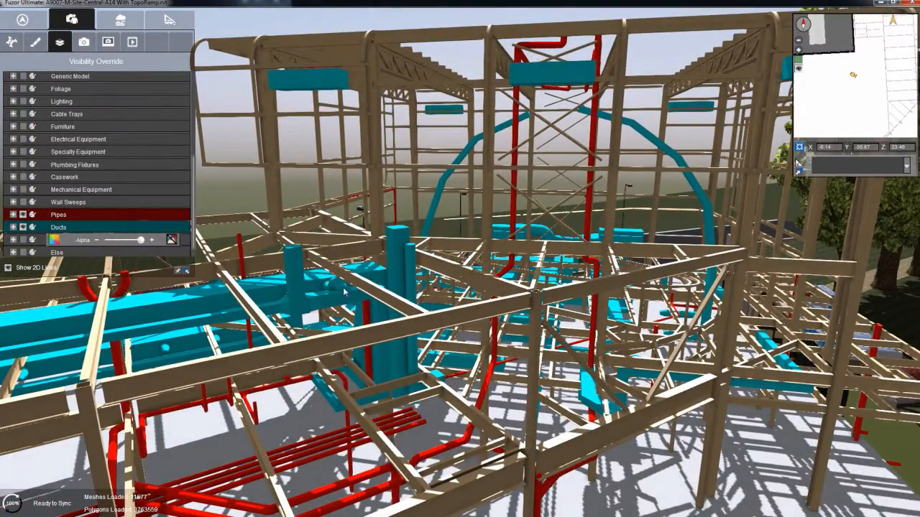
right_click_drag(378, 280, 412, 301)
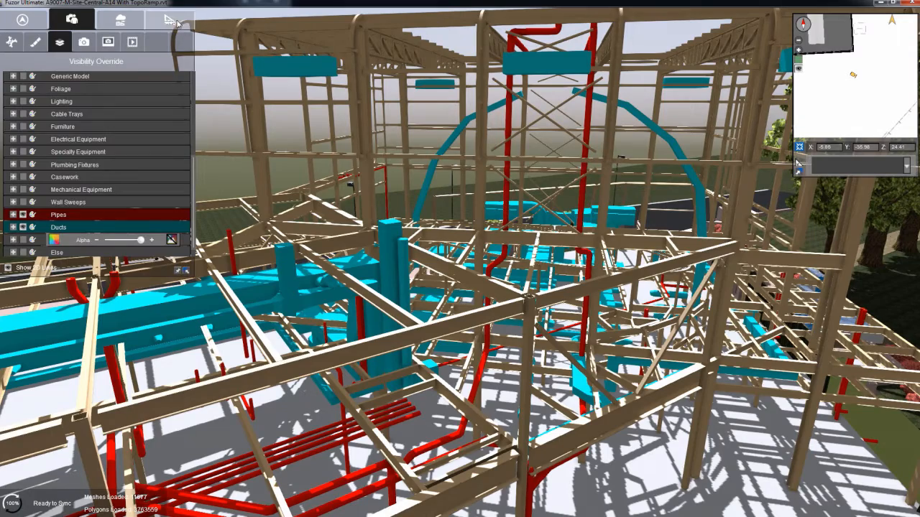
left_click(176, 21)
left_click(82, 43)
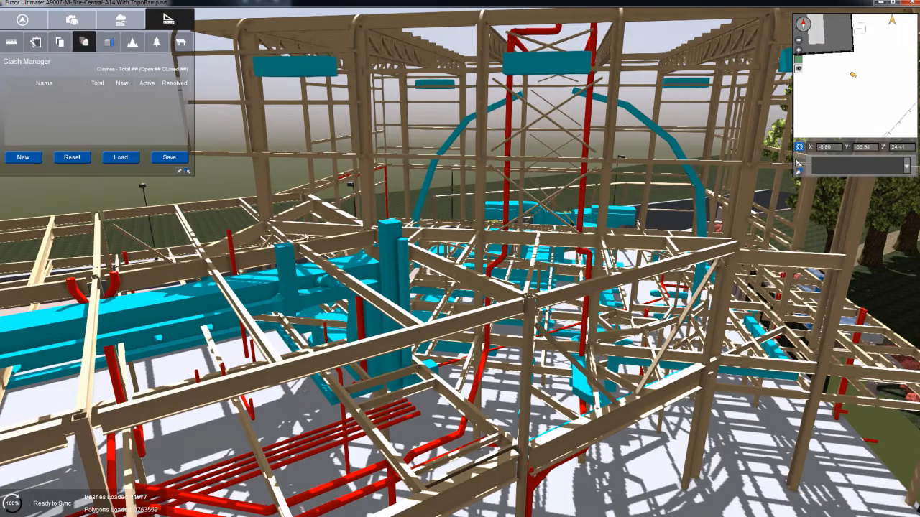
right_click_drag(306, 237, 297, 244)
left_click(23, 158)
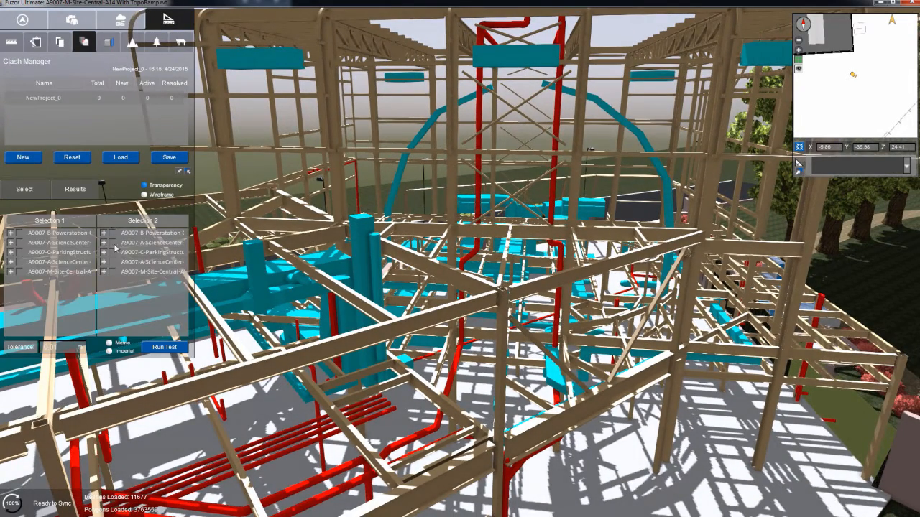
Step: Choose the S14 Science Center's Structural Column and Structural Framing as Selection 1, and the A14 Science Center's Pipes and Ducts as Selection 2
left_click(10, 243)
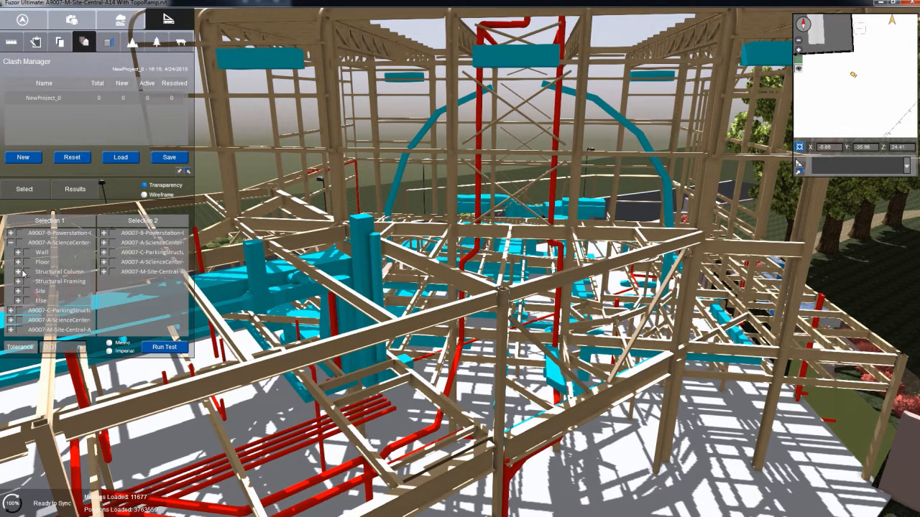
left_click(18, 272)
left_click(18, 272)
right_click_drag(187, 312, 66, 317)
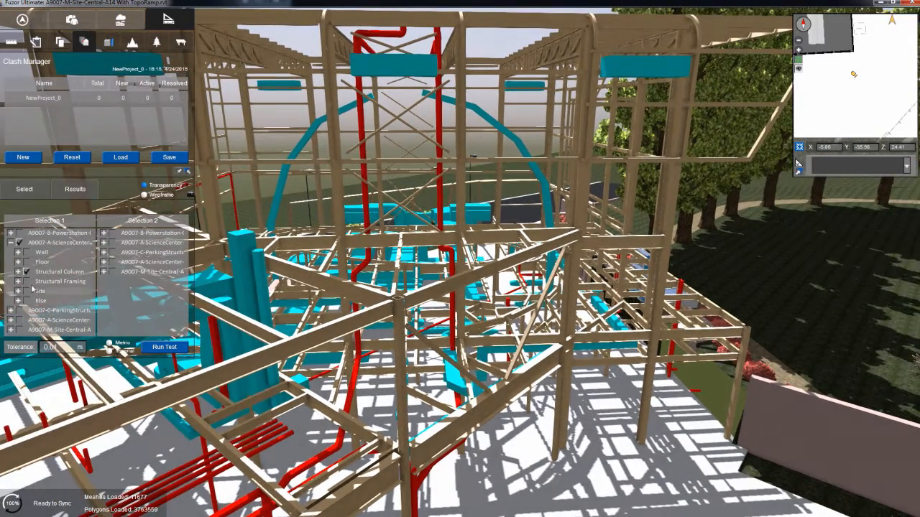
left_click(104, 263)
scroll(143, 295, "down", 3)
scroll(136, 305, "down", 1)
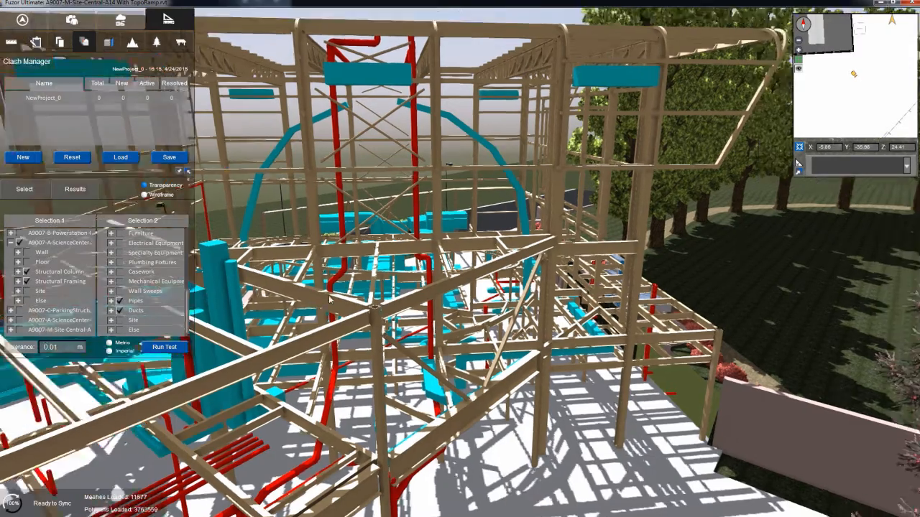
Step: Set the clash tolerance units to Metric, run the clash test, and close the finished message
right_click_drag(305, 314, 233, 348)
left_click(110, 351)
left_click(109, 342)
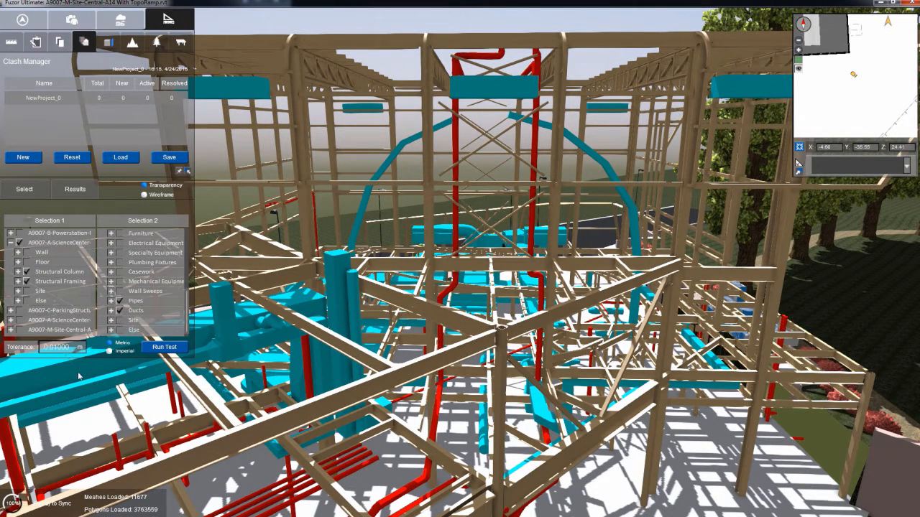
left_click(160, 348)
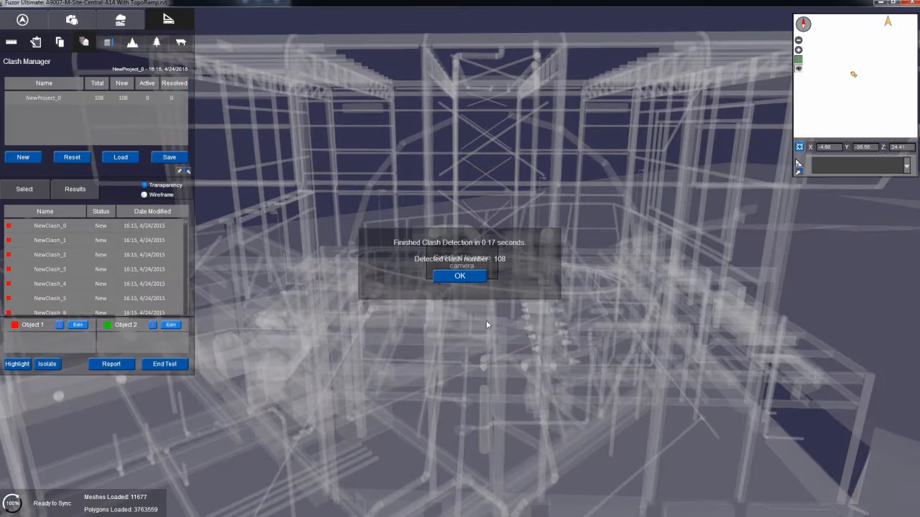
left_click(479, 277)
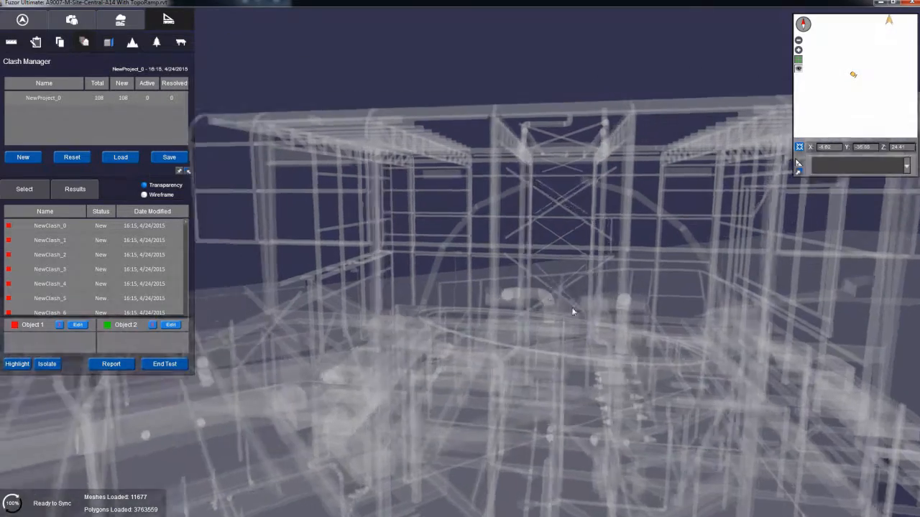
Step: Pull the camera back to the outside of the transparent hall, and highlight all clashing objects
key("s")
mouse_move(515, 306)
right_mouse_down()
mouse_move(589, 318)
mouse_move(355, 317)
mouse_move(550, 351)
mouse_move(520, 389)
mouse_move(501, 381)
right_mouse_up()
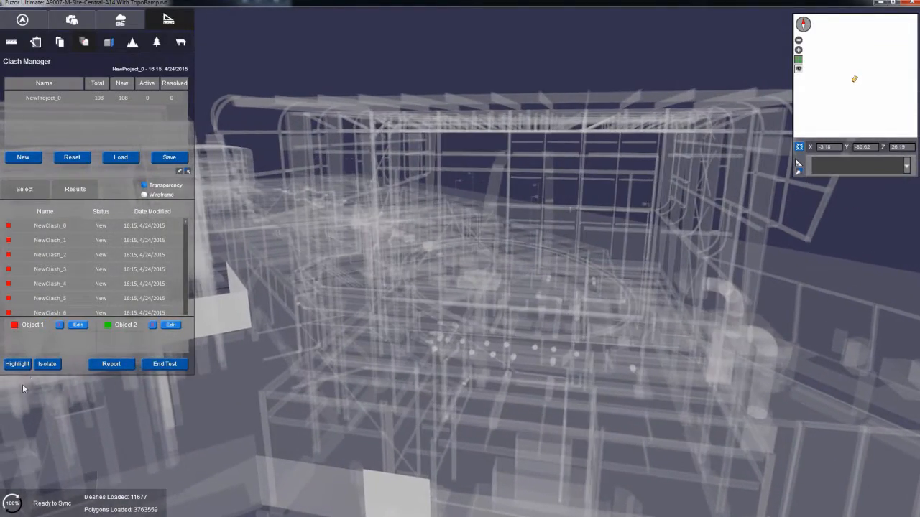
left_click(22, 368)
key("s")
mouse_move(431, 388)
right_mouse_down()
mouse_move(440, 353)
mouse_move(433, 401)
mouse_move(445, 386)
right_mouse_up()
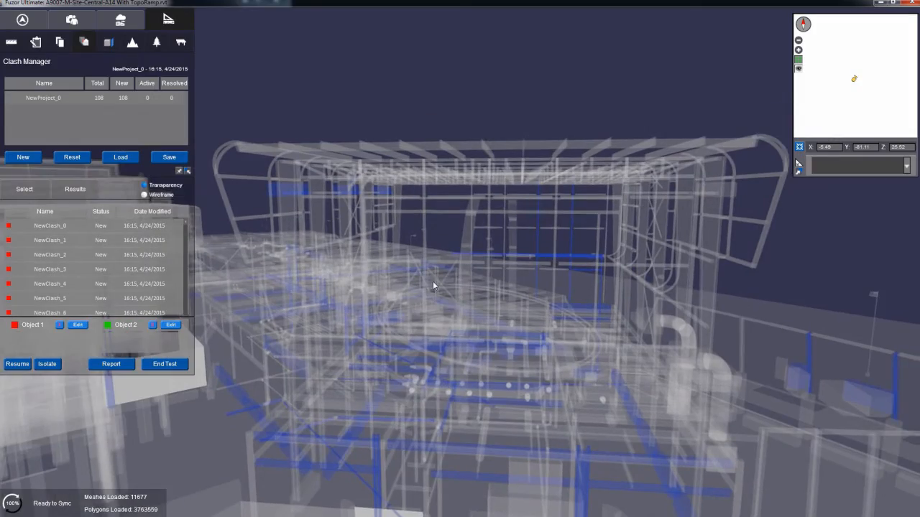
Step: View the highlighted clashes in Wireframe display, and restore the Transparency display
right_click_drag(433, 285, 243, 218)
left_click(143, 196)
right_click_drag(433, 338, 412, 239)
right_click_drag(428, 360, 398, 377)
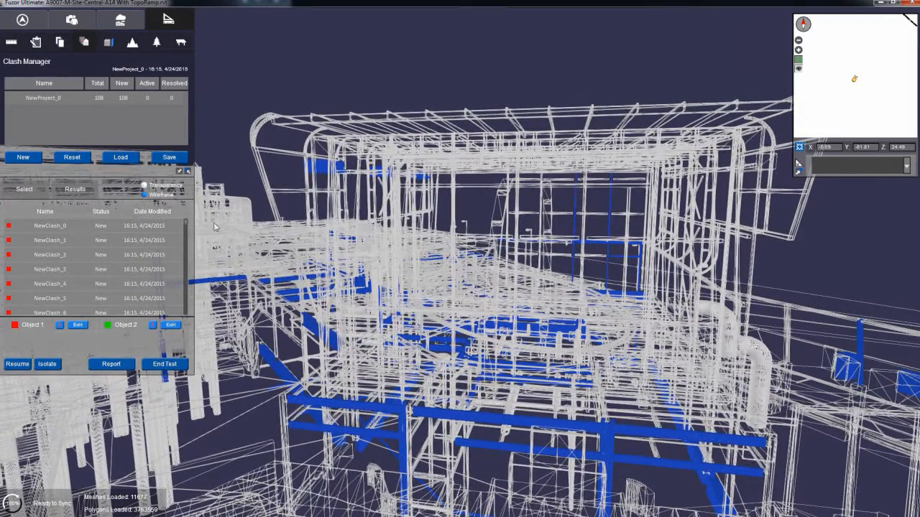
left_click(144, 186)
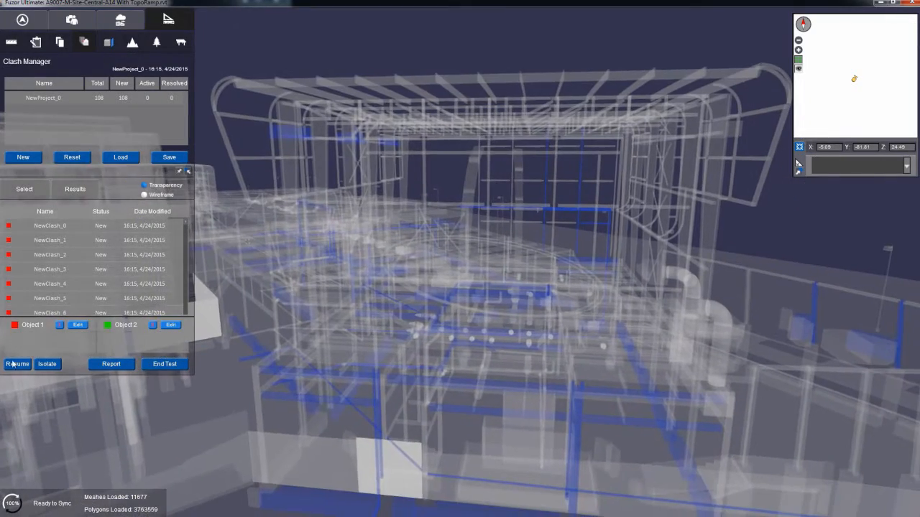
Step: Inspect NewClash_0 with the clashing objects isolated, and bring back the surrounding transparent model
right_click_drag(313, 405, 341, 384)
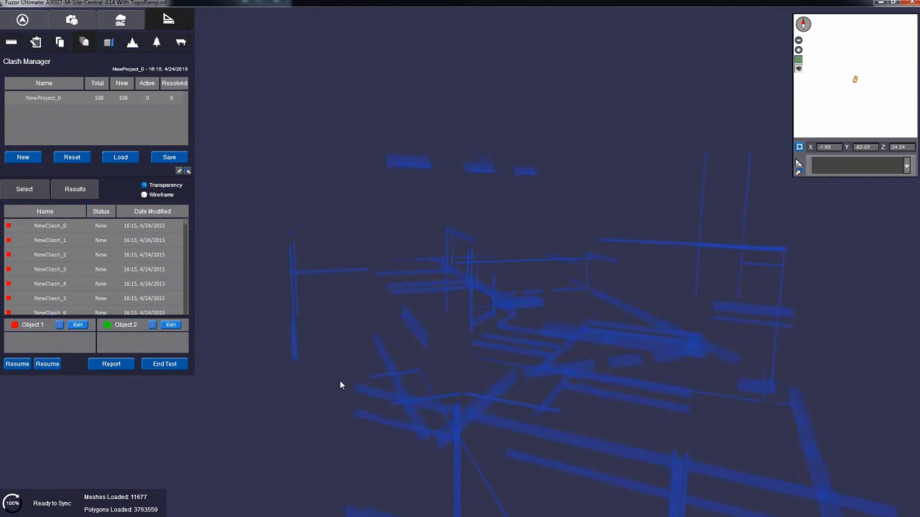
left_click(39, 228)
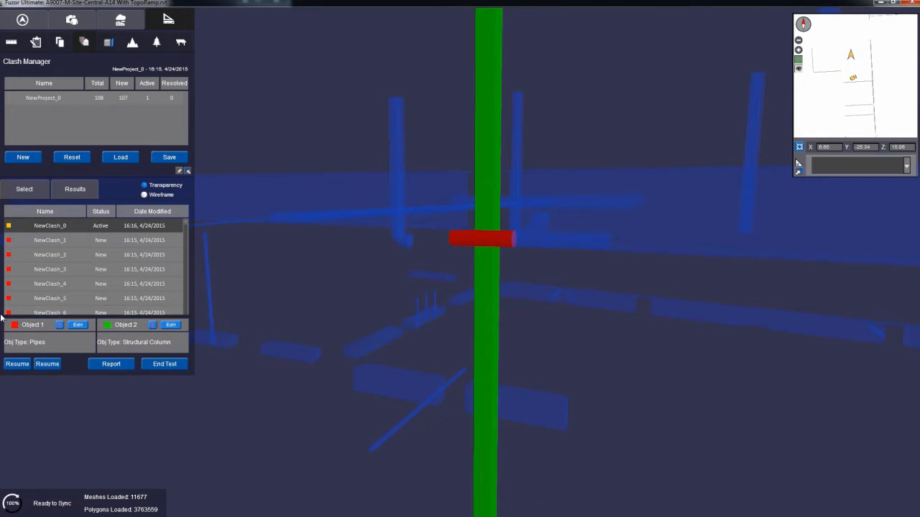
left_click(41, 365)
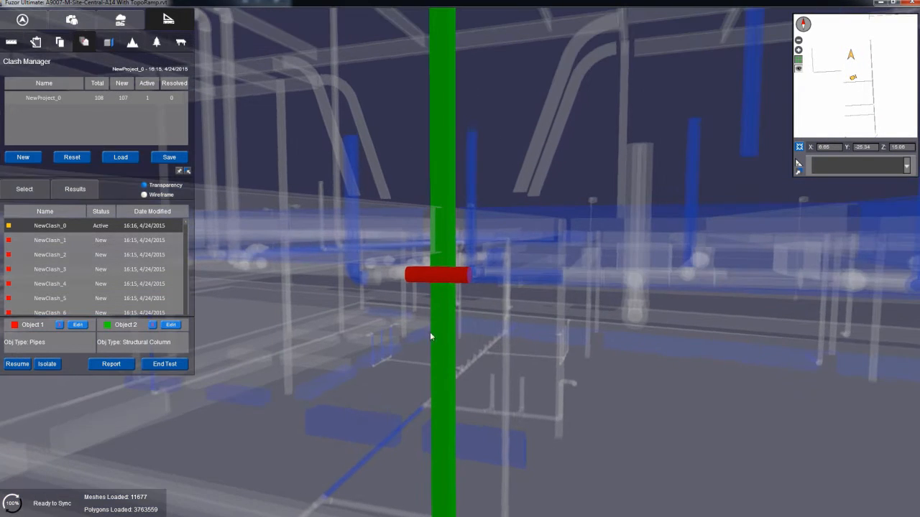
Step: Inspect NewClash_2, NewClash_3 and NewClash_4 in the clash results, viewing their highlighted pipes and structural members
left_click(71, 254)
right_click_drag(321, 289, 458, 395)
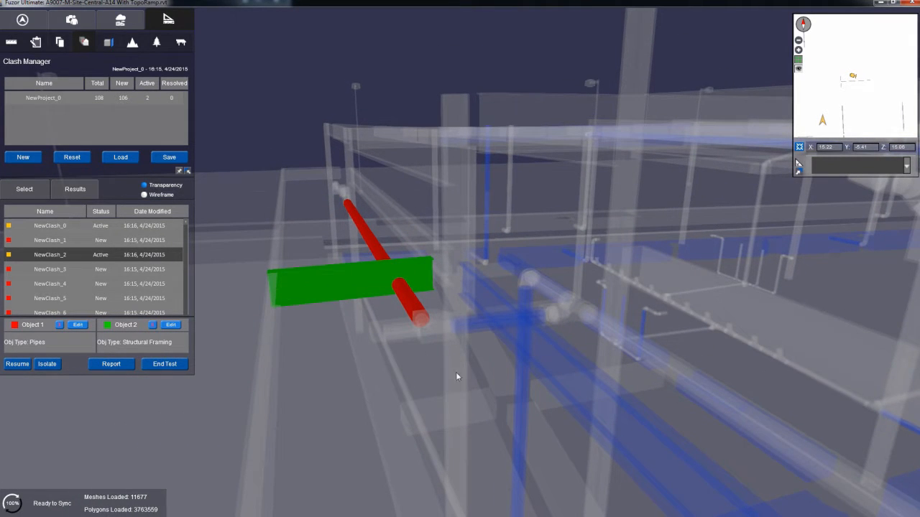
left_click(54, 256)
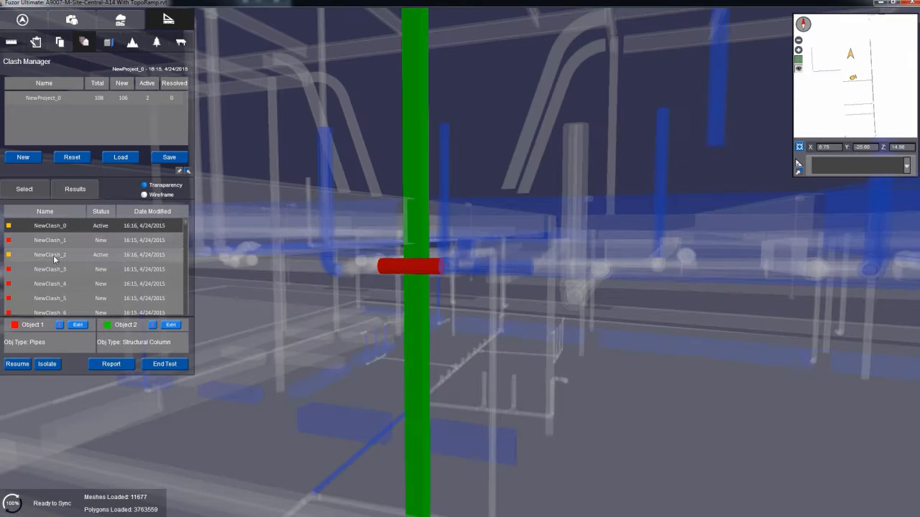
left_click(54, 257)
right_click_drag(390, 357, 318, 314)
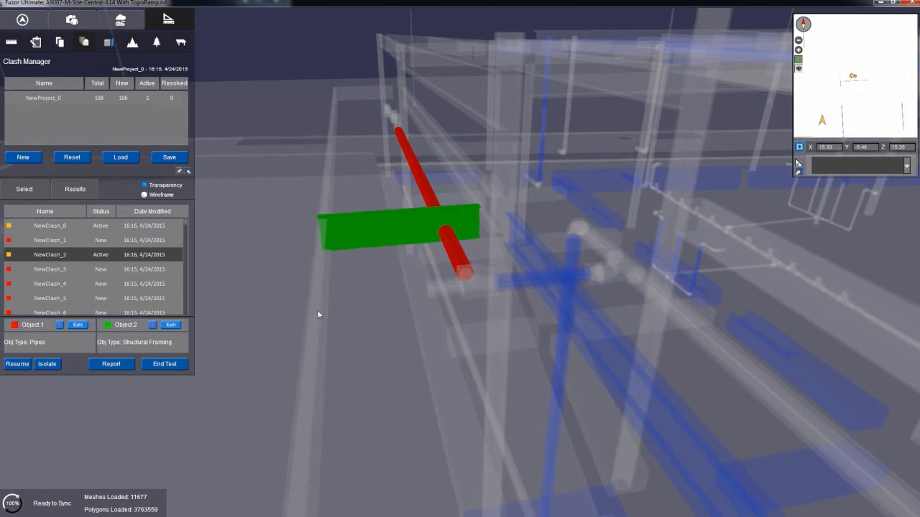
right_click_drag(322, 236, 314, 234)
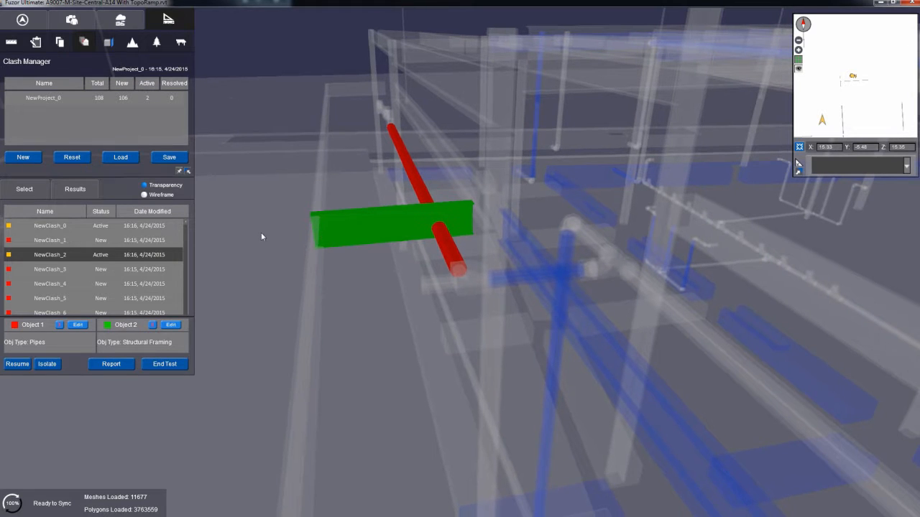
left_click(41, 272)
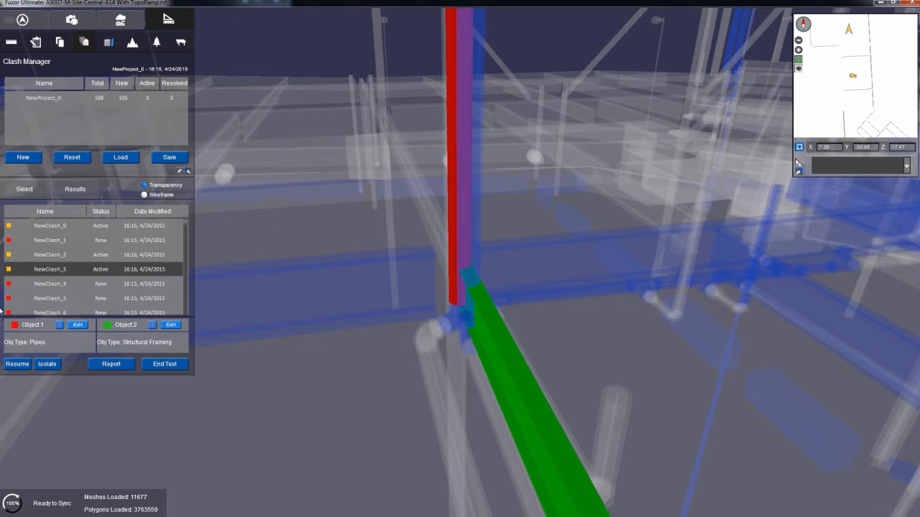
left_click(35, 283)
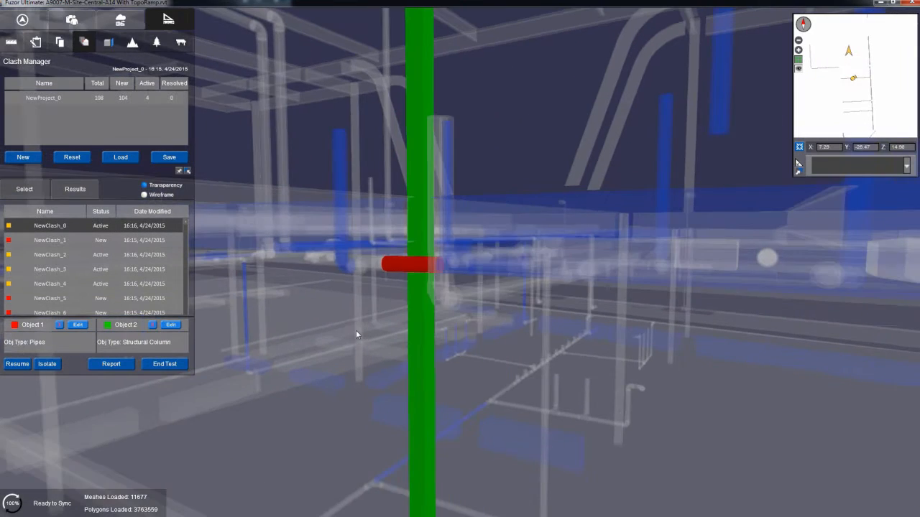
Step: Refit the red pipe of NewClash_0, moving it clear of the green column to about X 0.74, Y 0.18 and Z 1.49 m
middle_click_drag(356, 330, 382, 444)
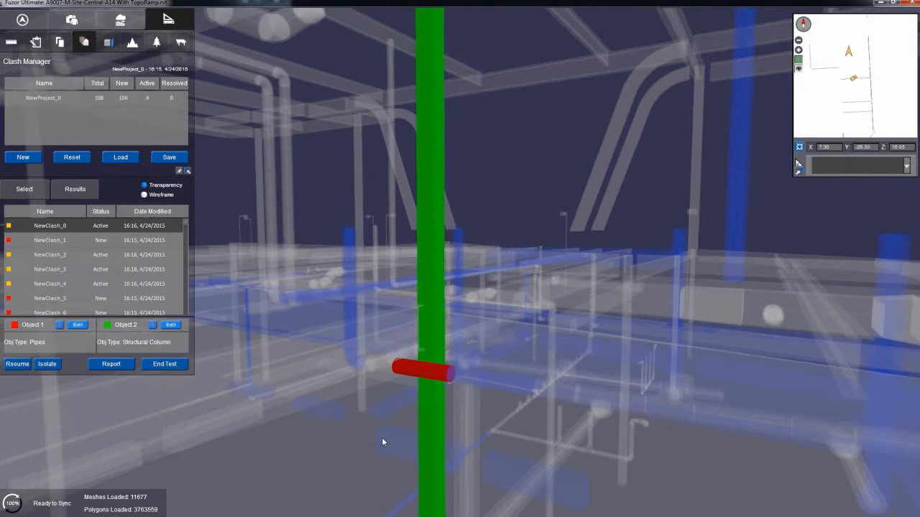
scroll(379, 431, "up", 1)
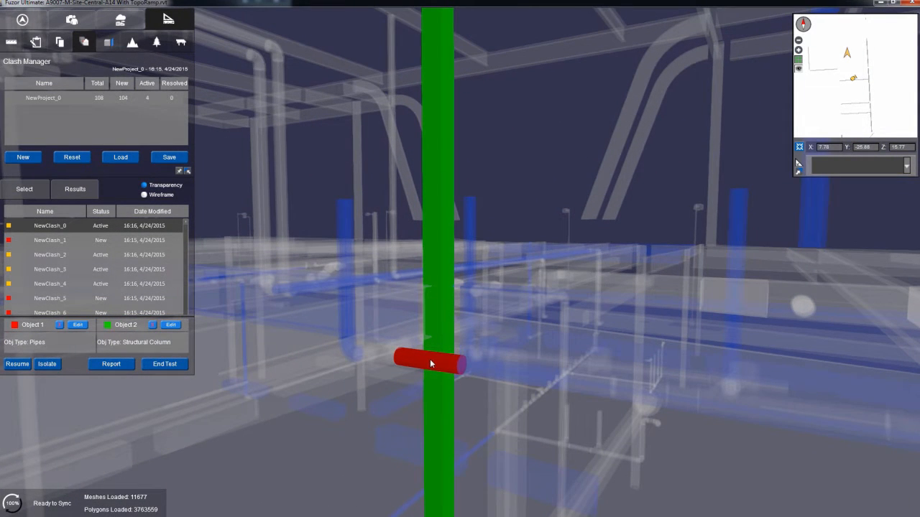
left_click(424, 358)
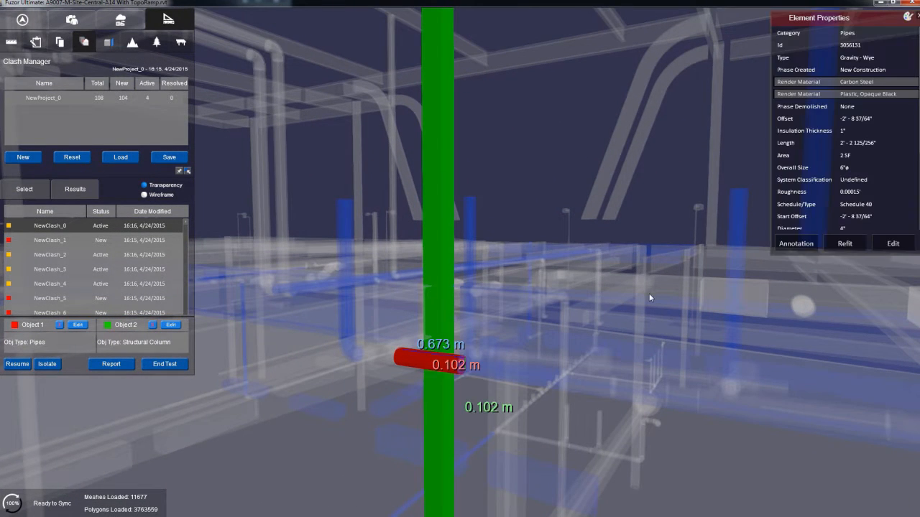
left_click(842, 245)
left_click_drag(462, 351, 388, 345)
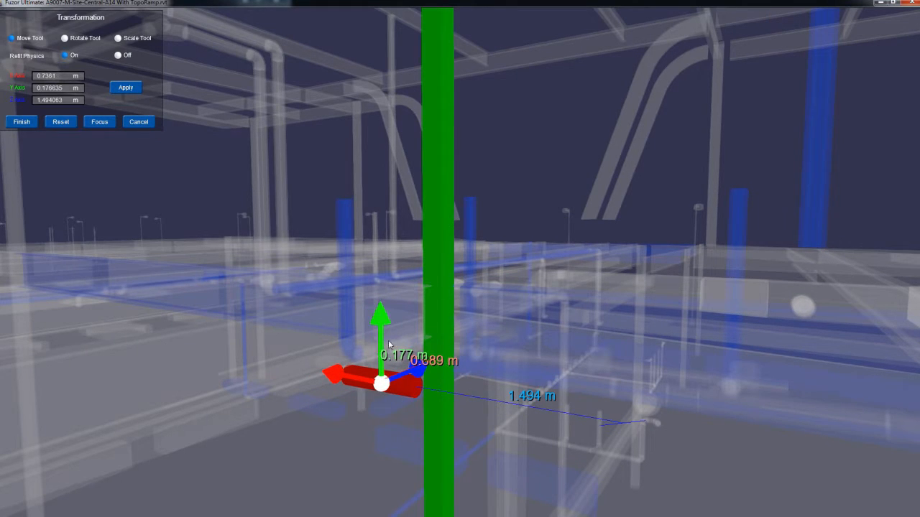
left_click(22, 122)
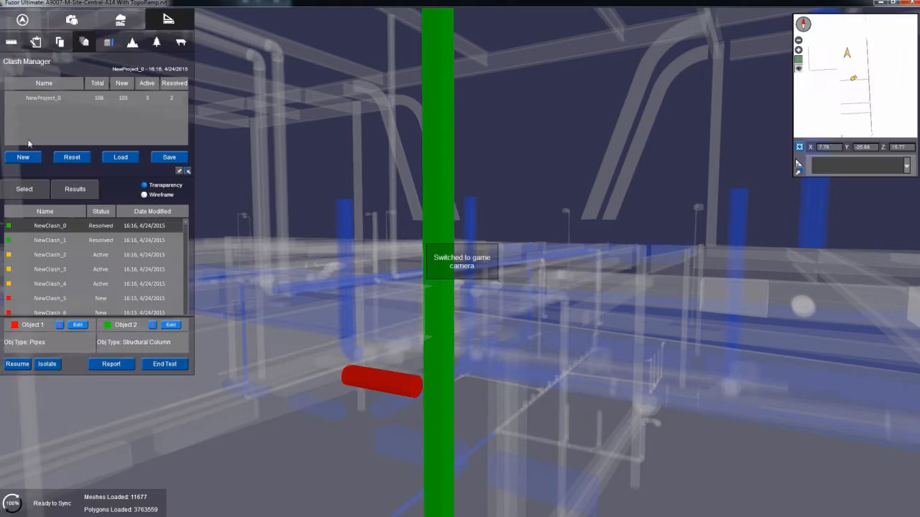
Step: Review NewClash_1 and NewClash_0 in the clash results, and examine the moved pipe beside the green column
left_click(22, 246)
left_click(23, 227)
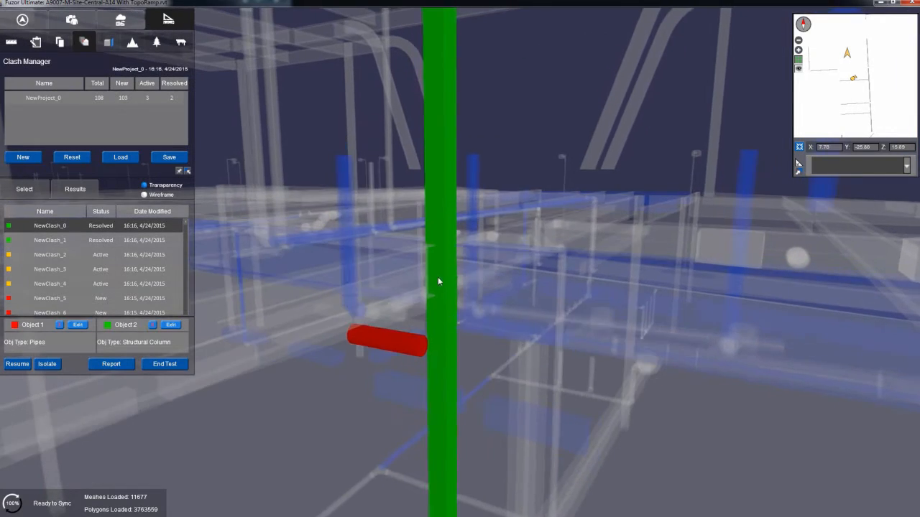
middle_click_drag(438, 278, 453, 230)
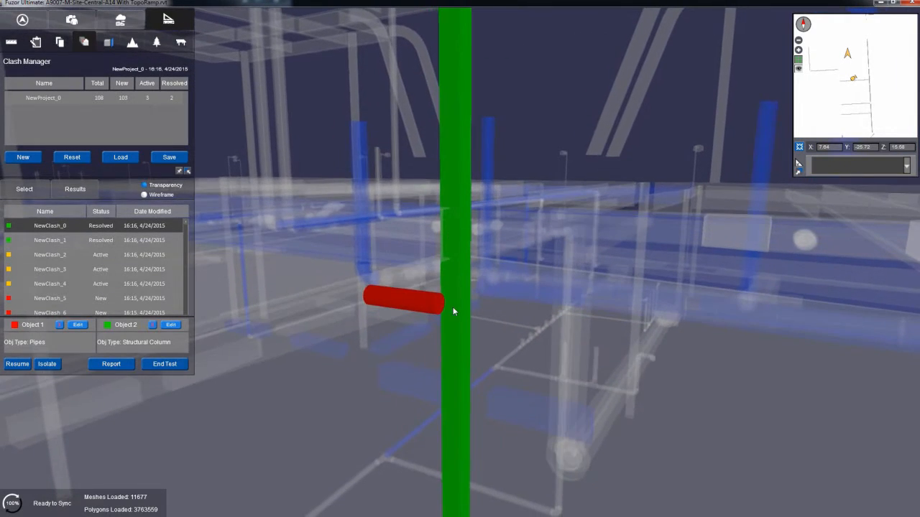
middle_click_drag(453, 307, 455, 249)
mouse_move(459, 291)
right_mouse_down()
mouse_move(505, 306)
mouse_move(442, 288)
mouse_move(455, 232)
mouse_move(430, 250)
mouse_move(424, 341)
mouse_move(435, 362)
mouse_move(450, 346)
mouse_move(429, 384)
right_mouse_up()
right_click_drag(451, 307, 512, 244)
Step: Generate the clash report as an HTML file, overwriting the existing MEP vs Structural file in the Videos folder
left_click(114, 365)
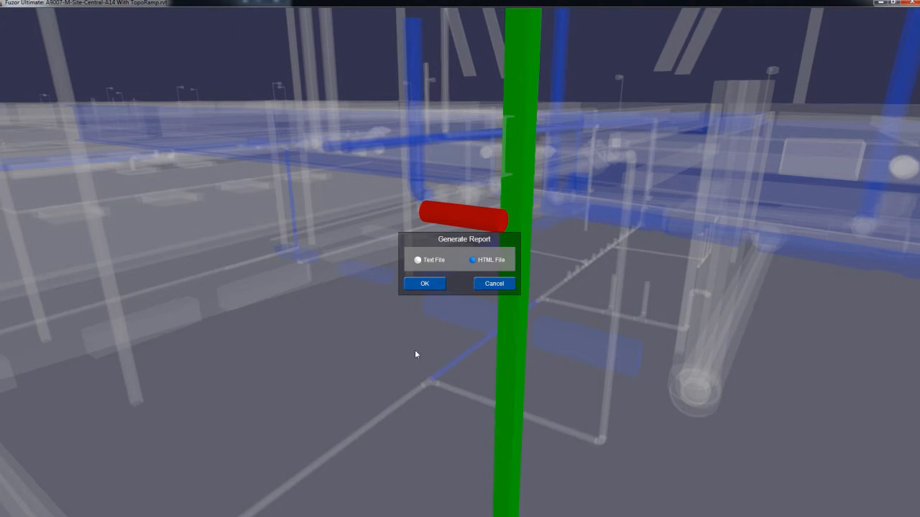
left_click(421, 284)
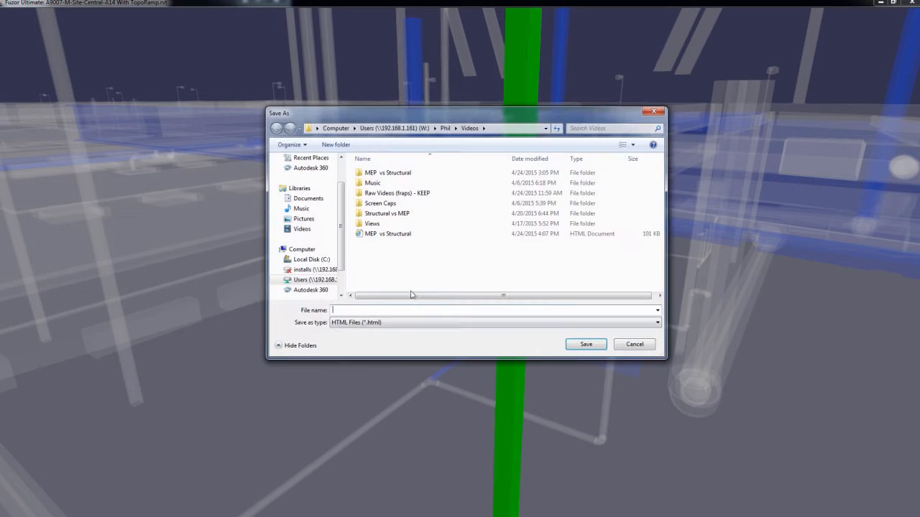
left_click(406, 234)
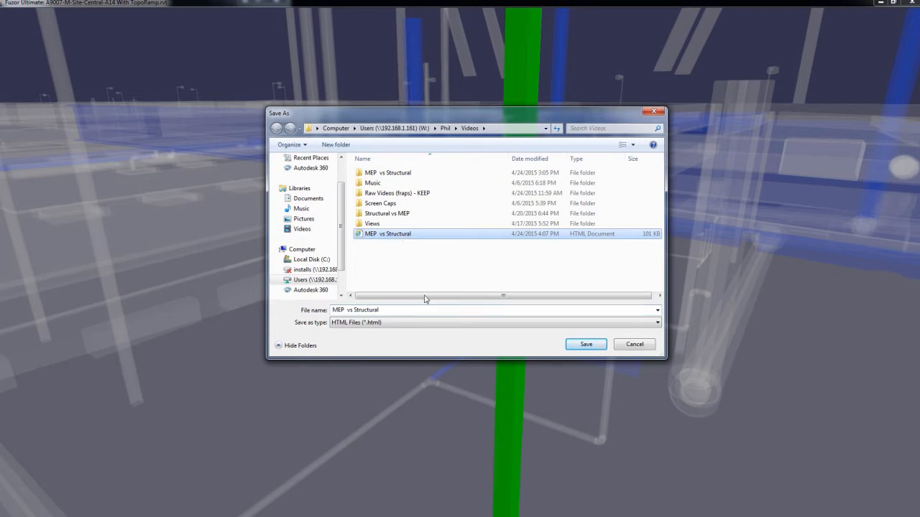
left_click(583, 346)
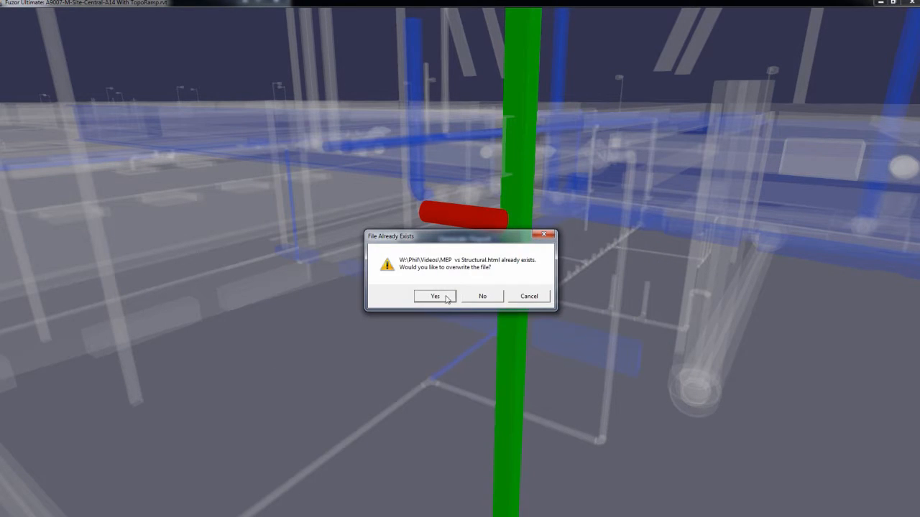
left_click(444, 297)
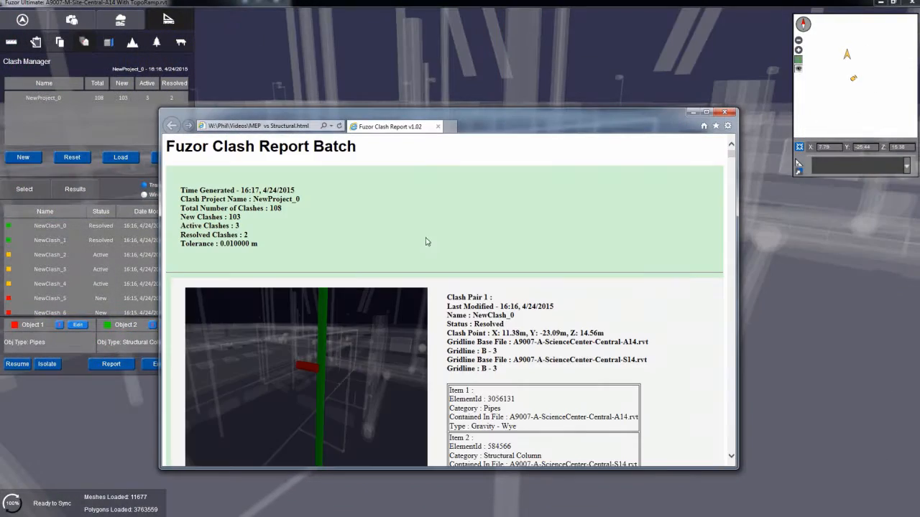
Step: Read through the summary and first clash pairs of the HTML clash report, and close the report window
scroll(434, 397, "down", 5)
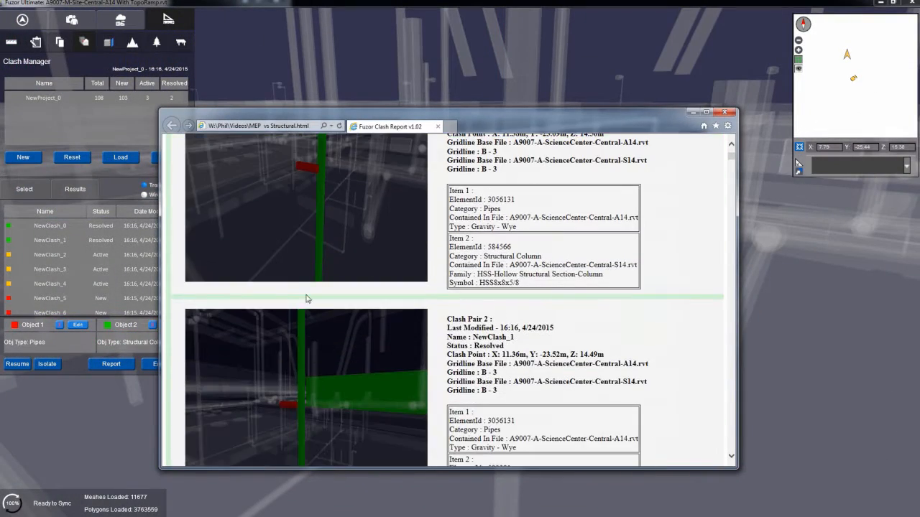
scroll(289, 327, "down", 1)
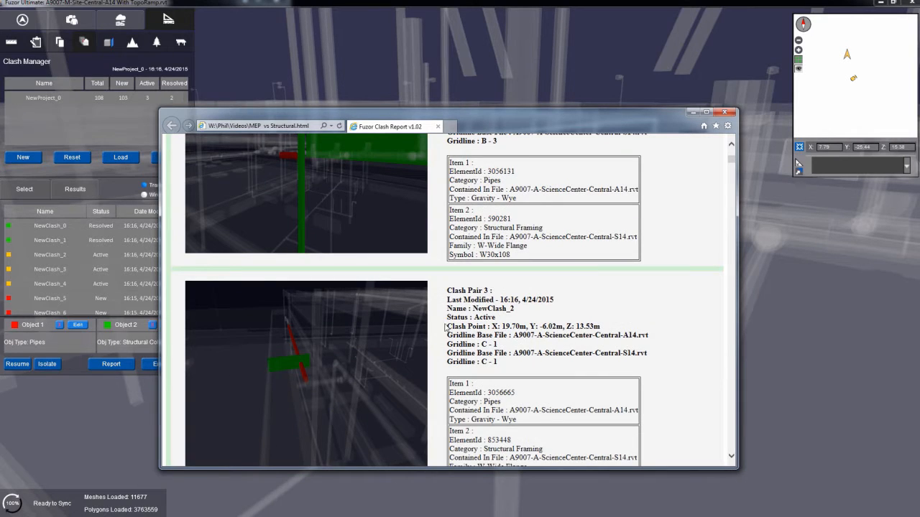
scroll(573, 382, "down", 3)
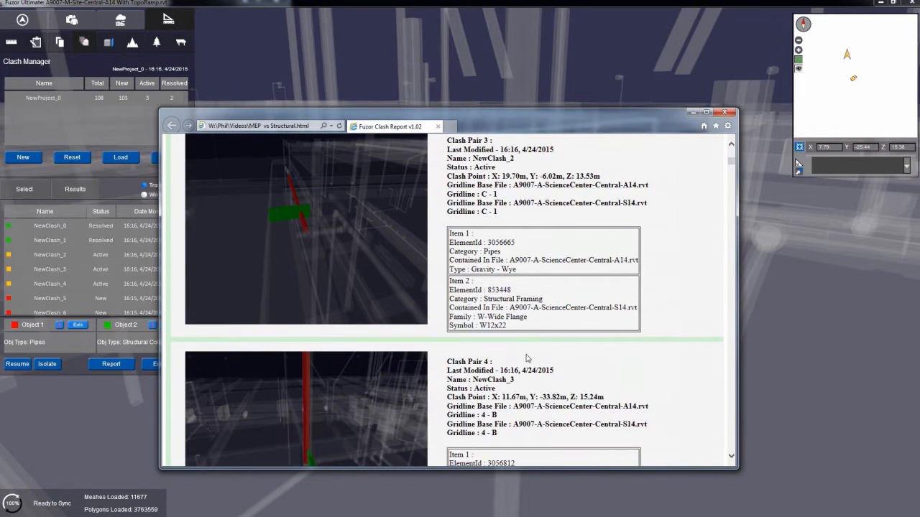
right_click(537, 248)
left_click(481, 276)
scroll(526, 319, "up", 10)
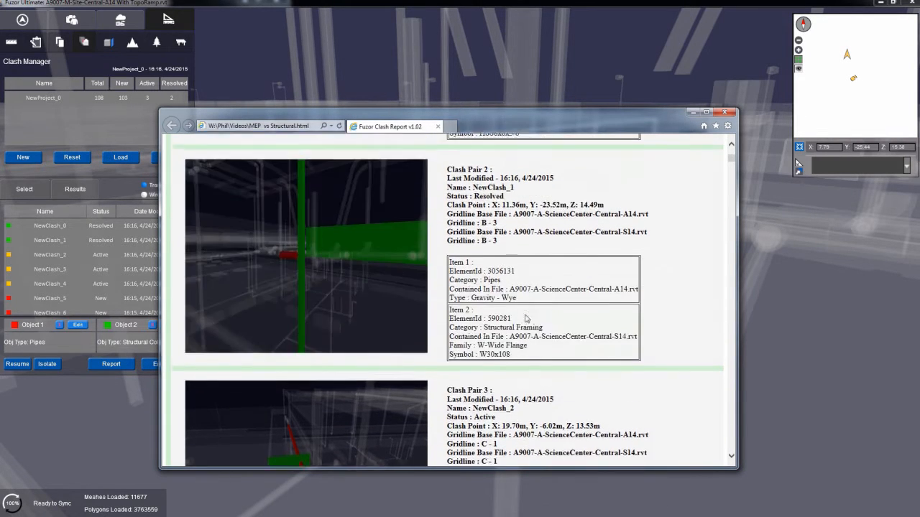
scroll(527, 318, "up", 2)
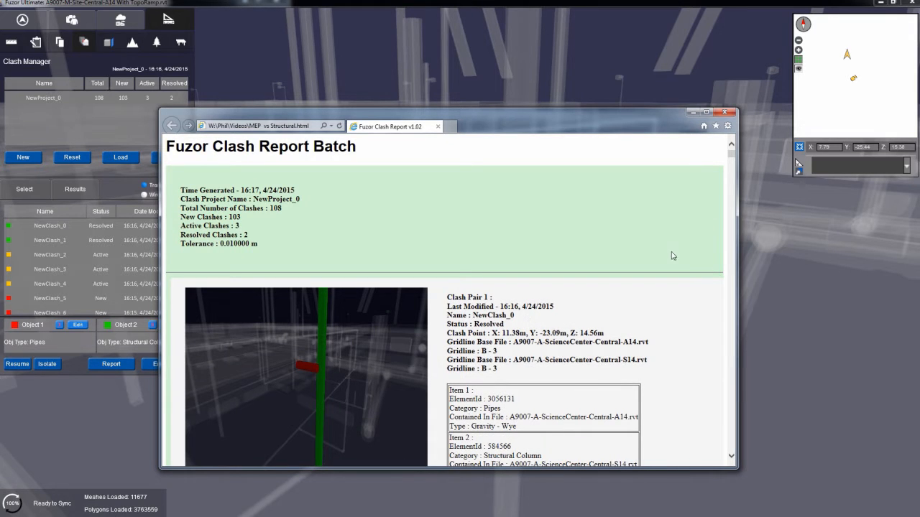
left_click_drag(666, 121, 634, 88)
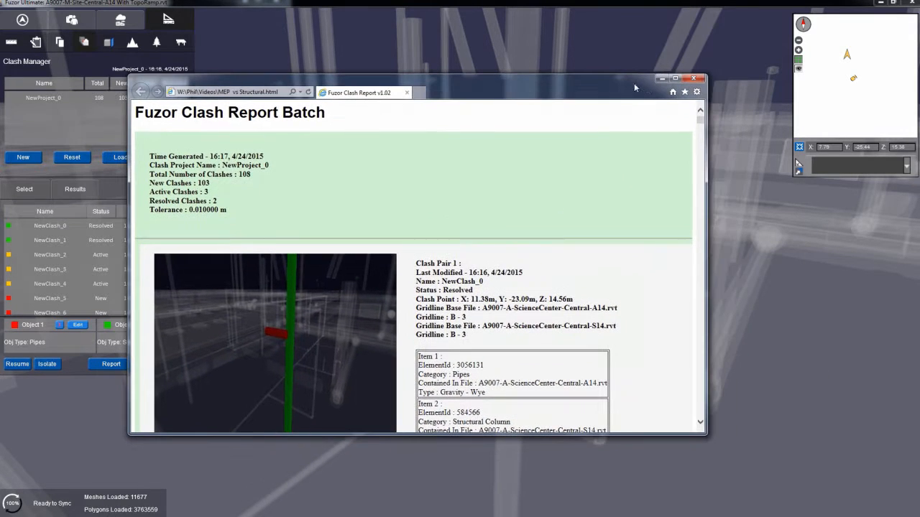
left_click(694, 79)
Step: End the clash test and return the building model to its realistic rendering
left_click_drag(606, 283, 178, 366)
key("s")
left_click(170, 366)
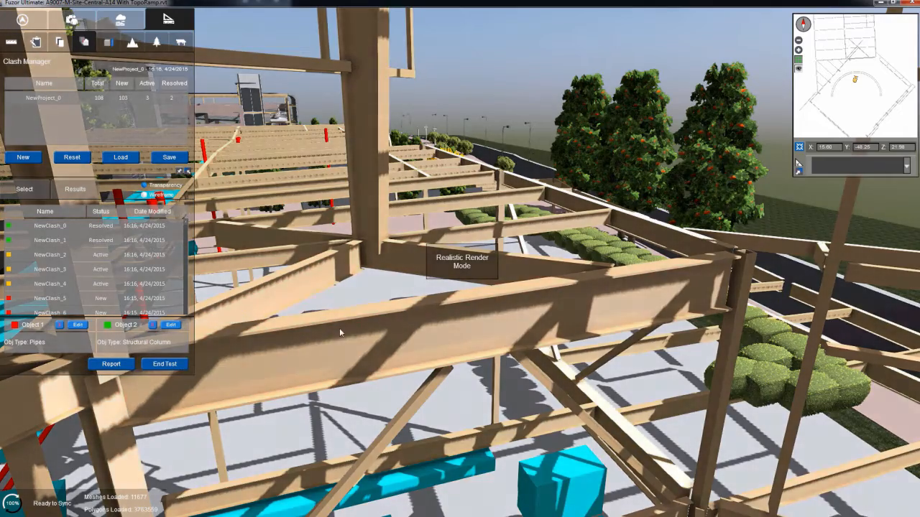
left_click_drag(341, 330, 321, 331)
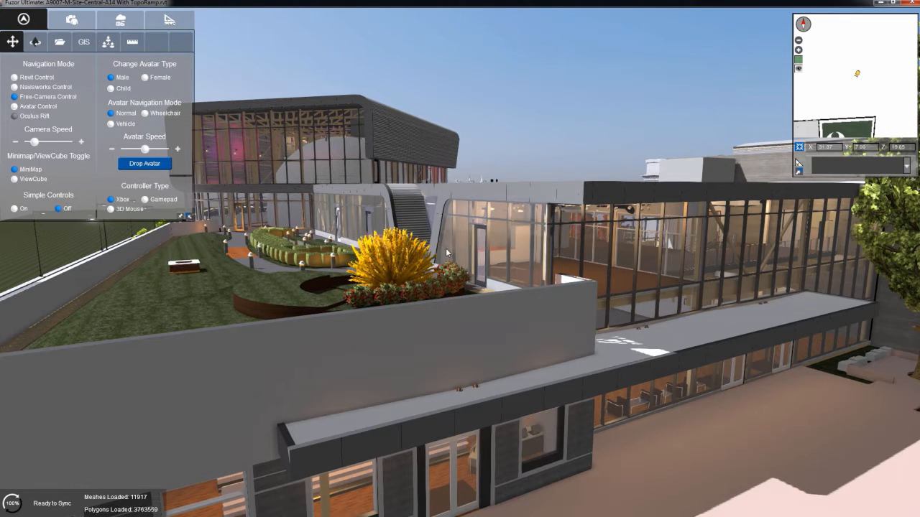
Step: Set the time of day for the building scene to 11:08 PM
middle_click_drag(444, 250, 446, 273)
left_click(120, 20)
left_click_drag(38, 81, 11, 87)
Step: Examine the building's lit interiors and glass facades at night from several viewpoints outside
middle_click_drag(413, 281, 406, 258)
middle_click_drag(442, 311, 454, 322)
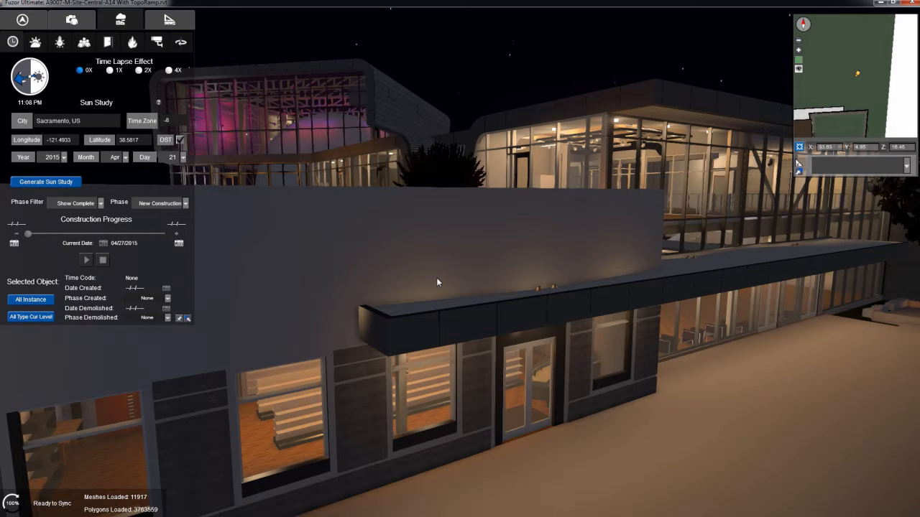
middle_click_drag(450, 290, 444, 357)
right_click_drag(519, 321, 479, 314)
key("d")
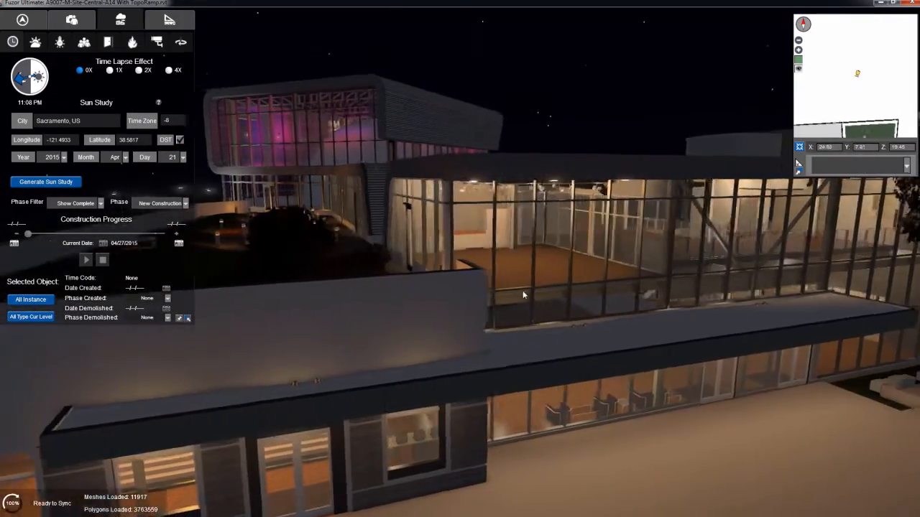
key("w")
mouse_move(523, 292)
right_mouse_down()
mouse_move(543, 296)
mouse_move(509, 293)
right_mouse_up()
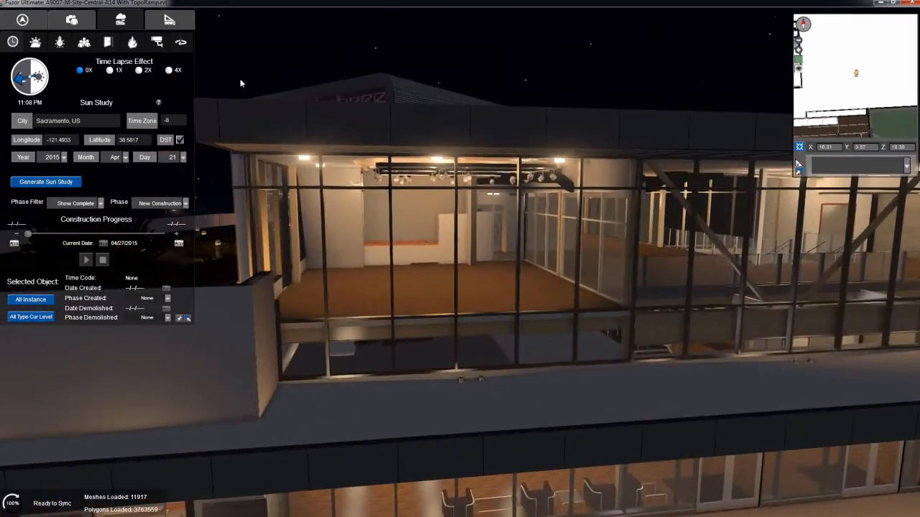
key("a")
key("s")
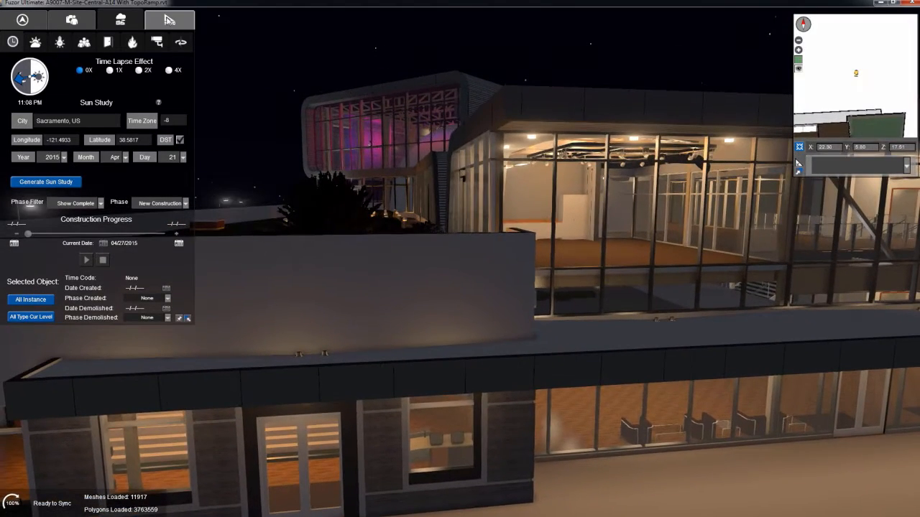
Step: Start a lighting report for the first-floor gift shop with the measuring grid at a height of 1.09 m
left_click(168, 19)
left_click(67, 50)
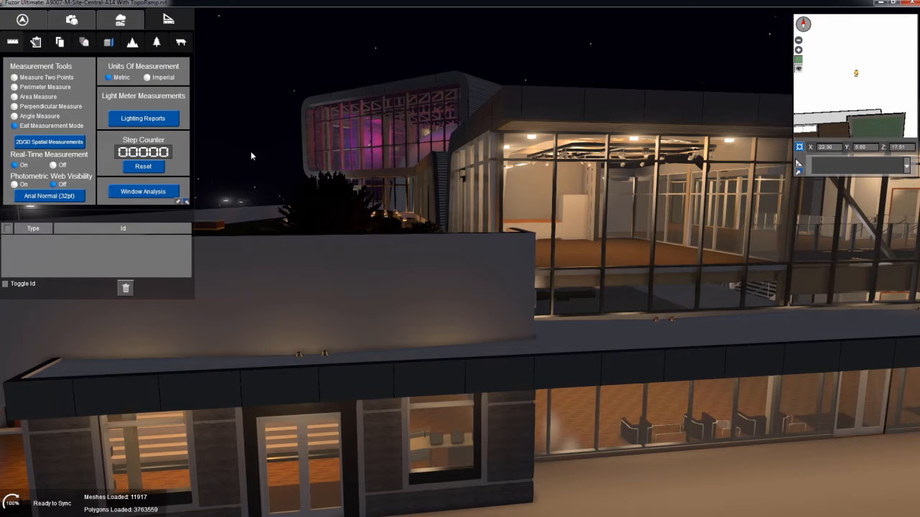
left_click(151, 124)
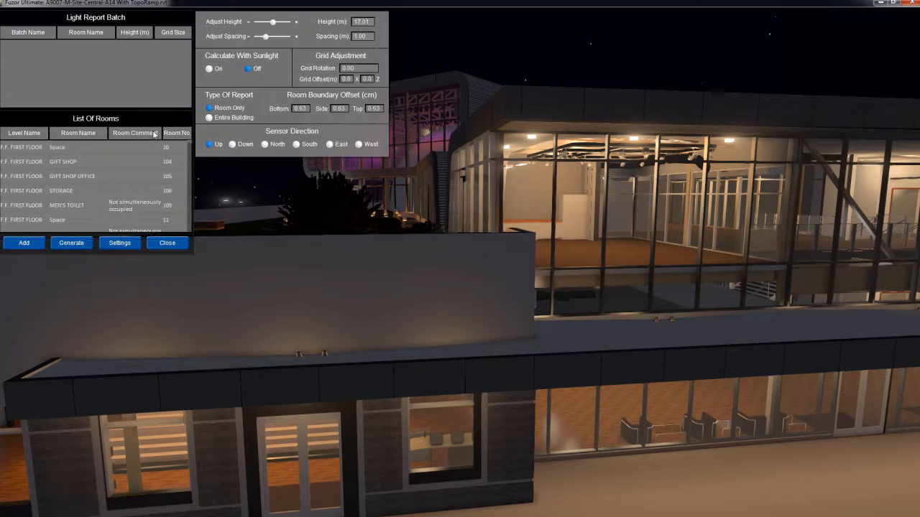
right_click_drag(380, 256, 404, 237)
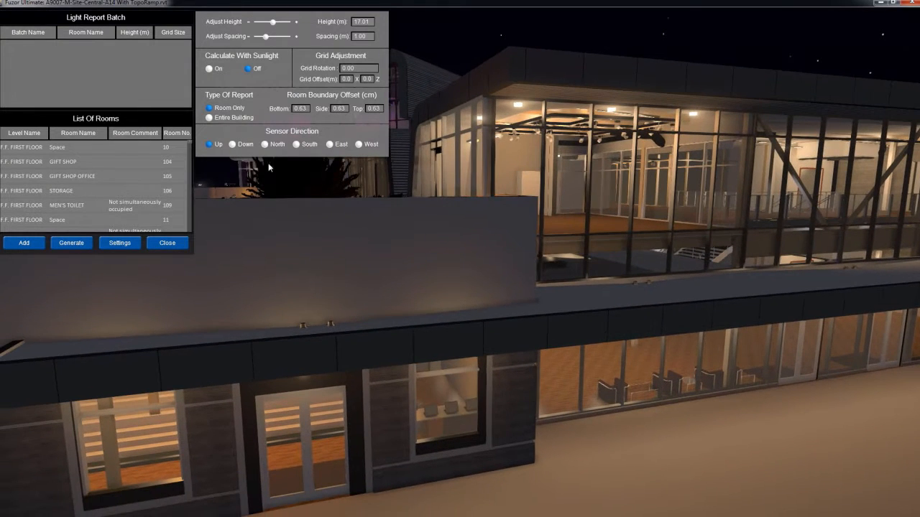
left_click(61, 162)
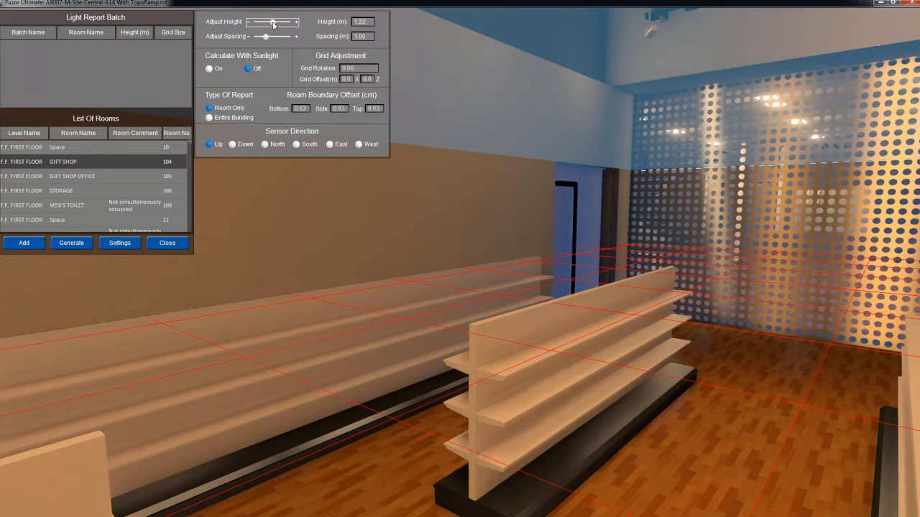
left_click(273, 23)
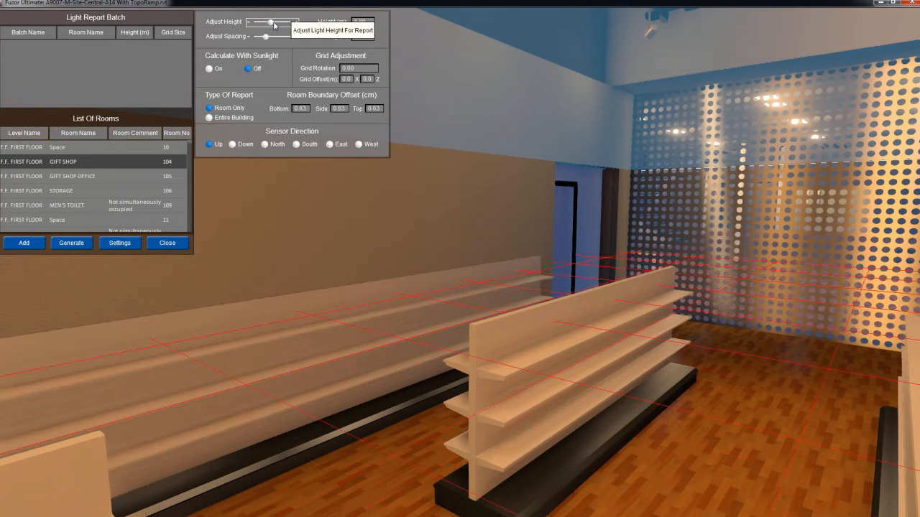
Step: Set the top room boundary offset of the gift shop's lighting report to 100 cm
left_click_drag(651, 238, 569, 236)
left_click_drag(646, 258, 608, 257)
left_click_drag(509, 216, 325, 188)
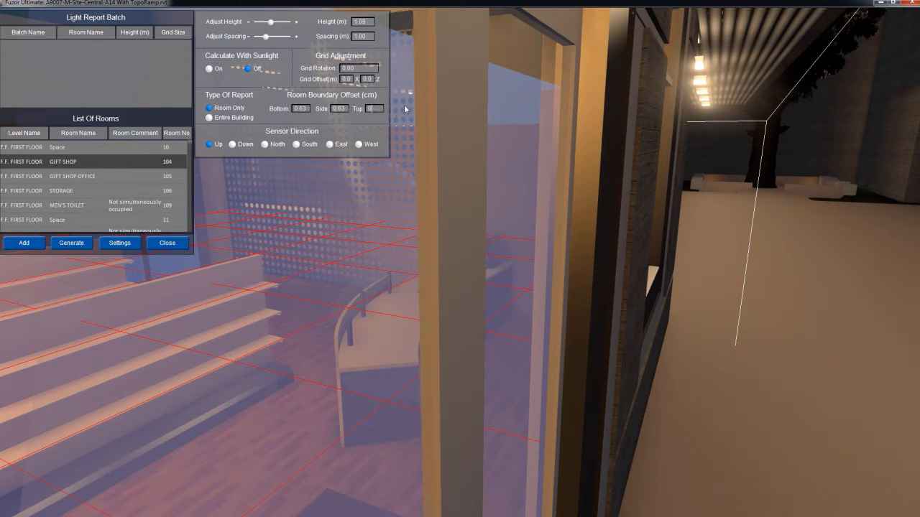
key("Return")
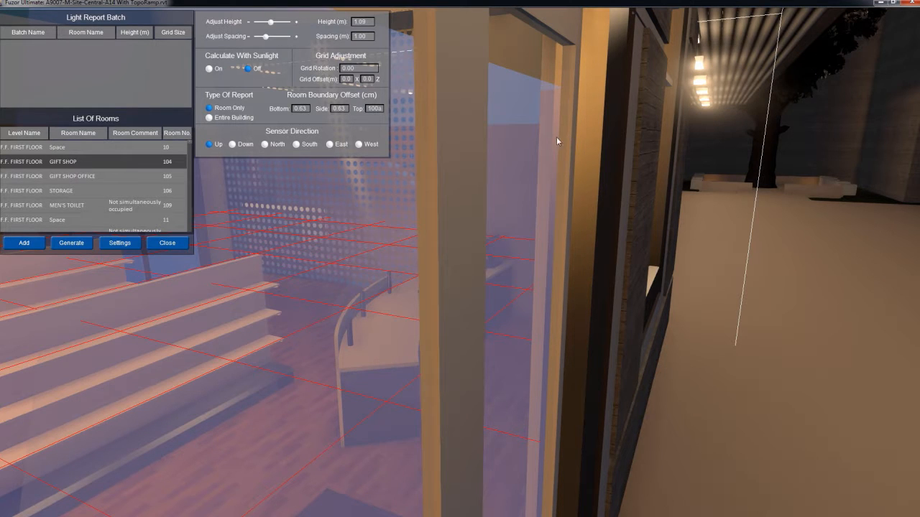
right_click_drag(533, 142, 145, 160)
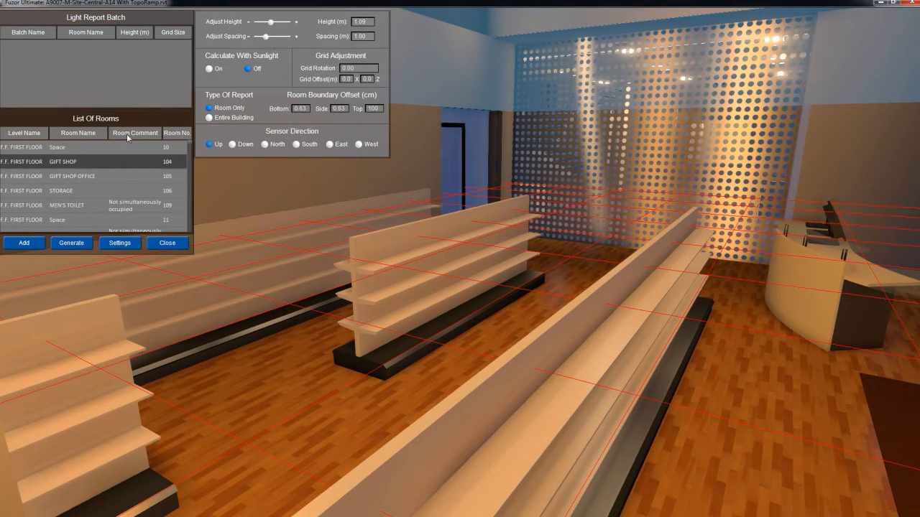
Step: Add the gift shop to the light report batch and generate the report
right_click_drag(460, 188, 369, 210)
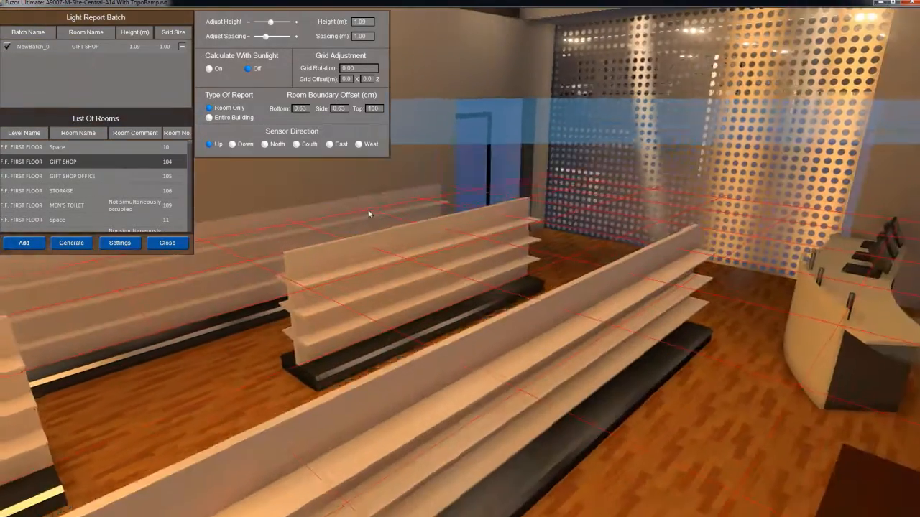
right_click_drag(499, 214, 460, 200)
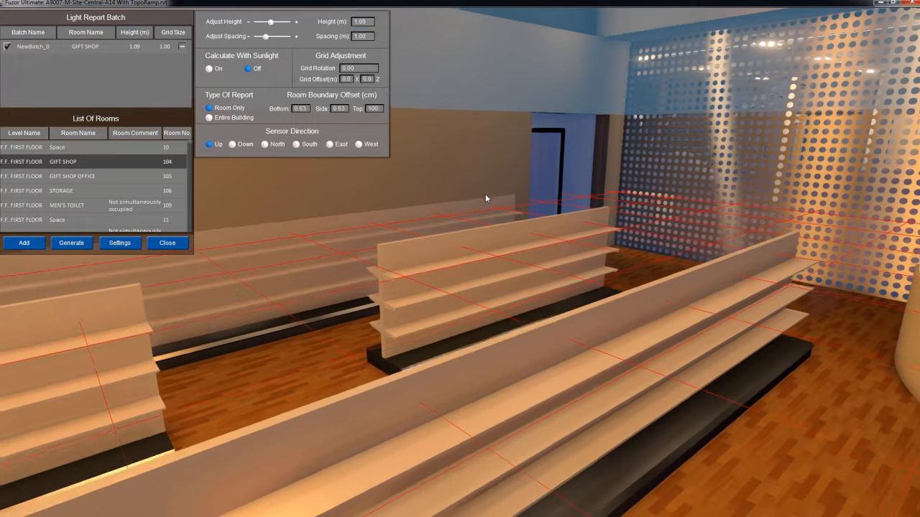
left_click(73, 245)
left_click(413, 227)
left_click(472, 345)
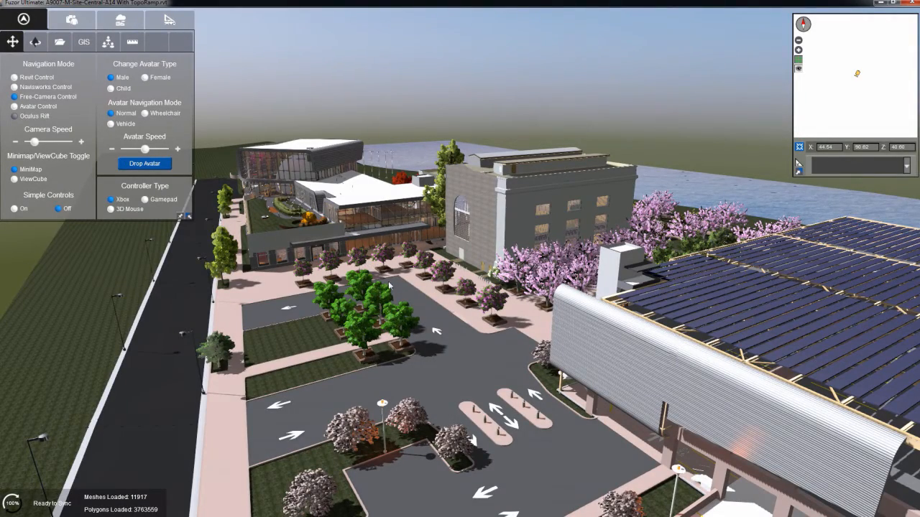
Step: Set the weather to heavy rain over the parking garage with the solar-panel roof
left_click_drag(388, 285, 536, 318)
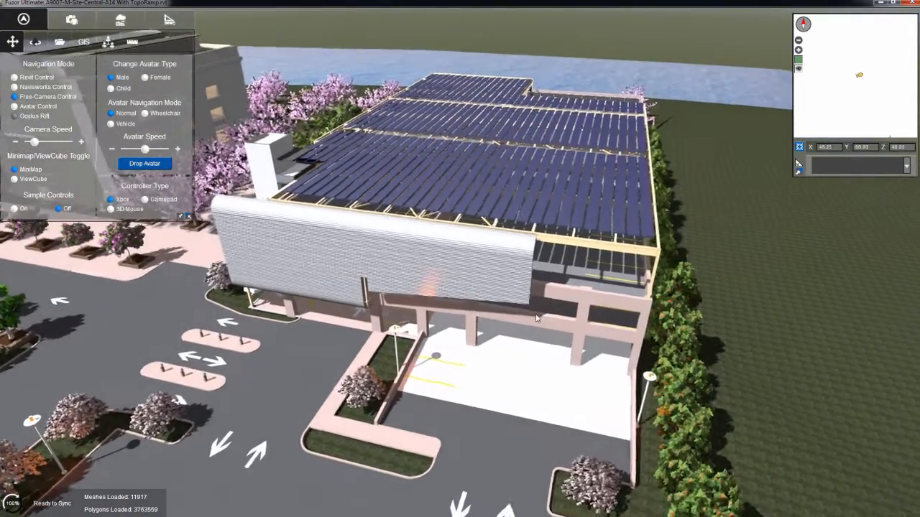
key("w")
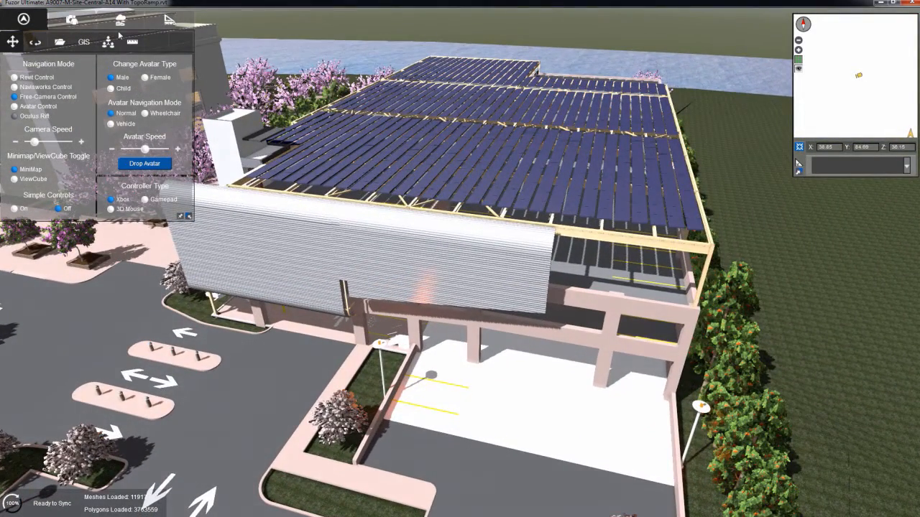
left_click(123, 27)
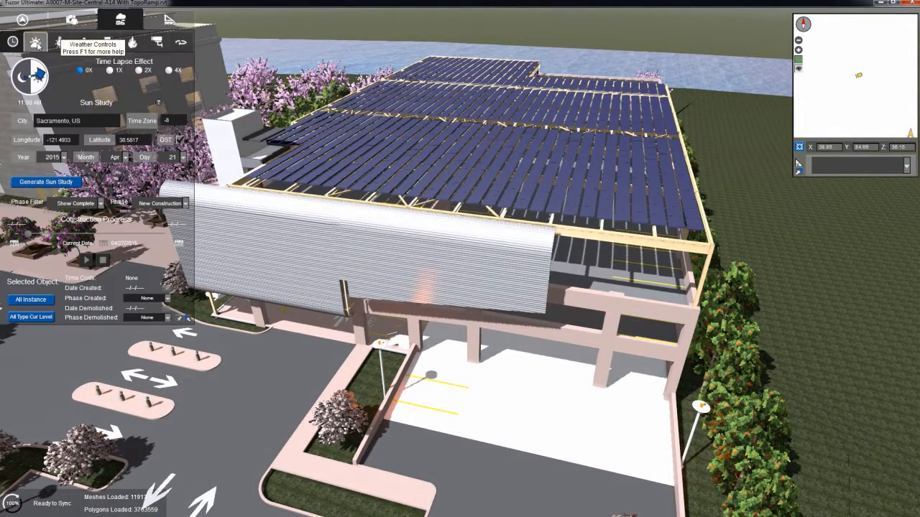
left_click(37, 42)
left_click_drag(39, 75, 86, 74)
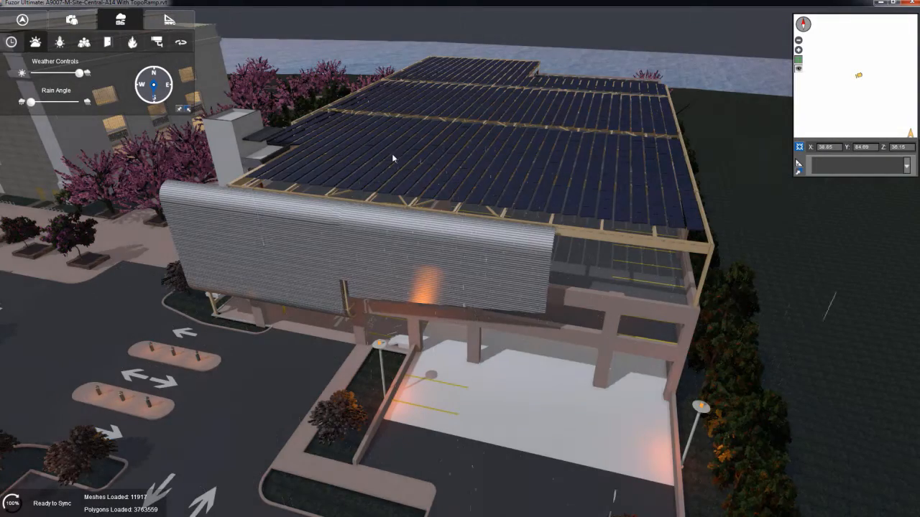
Step: Examine the rain falling around the parking garage's corrugated facade and ground-level entrance
right_click_drag(529, 194, 544, 290)
middle_click_drag(544, 291, 516, 72)
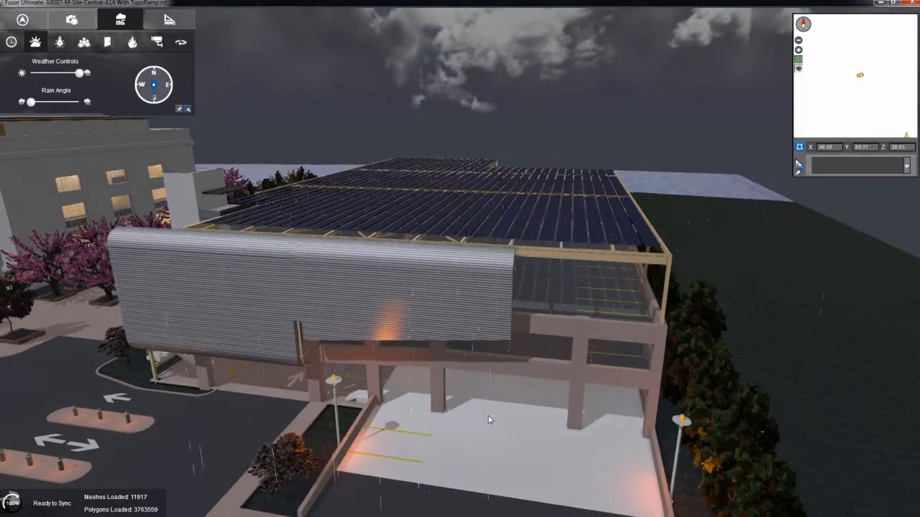
key("w")
middle_click_drag(488, 396, 513, 147)
key("w")
right_click_drag(493, 257, 524, 304)
middle_click_drag(523, 304, 473, 262)
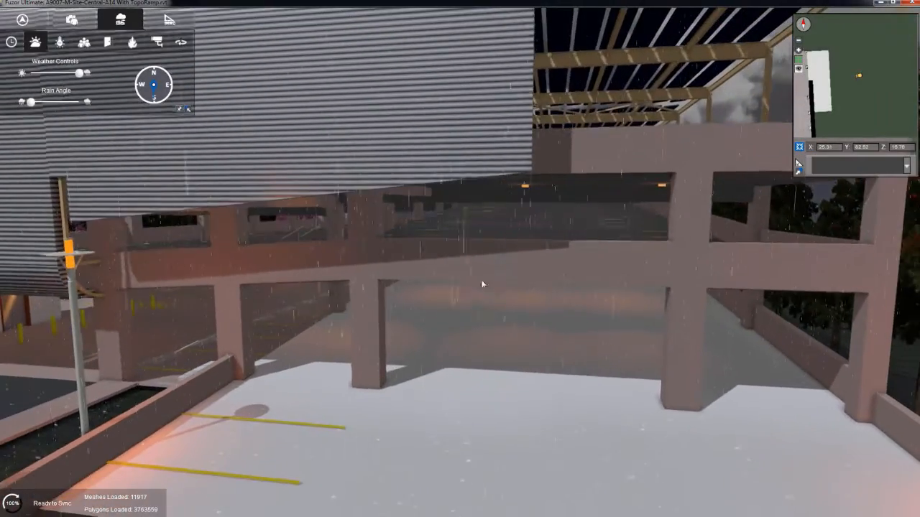
key("w")
right_click_drag(473, 261, 523, 301)
Step: Examine how the rain reaches the garage's top parking deck beneath the solar-panel canopy
middle_click_drag(521, 343, 515, 224)
key("w")
right_click_drag(505, 281, 541, 247)
key("w")
key("w")
key("w")
key("w")
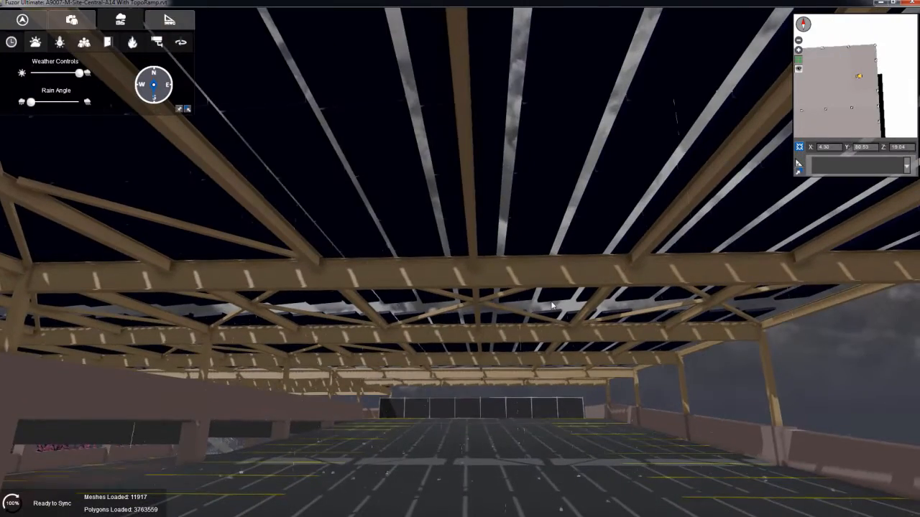
right_click_drag(541, 307, 529, 365)
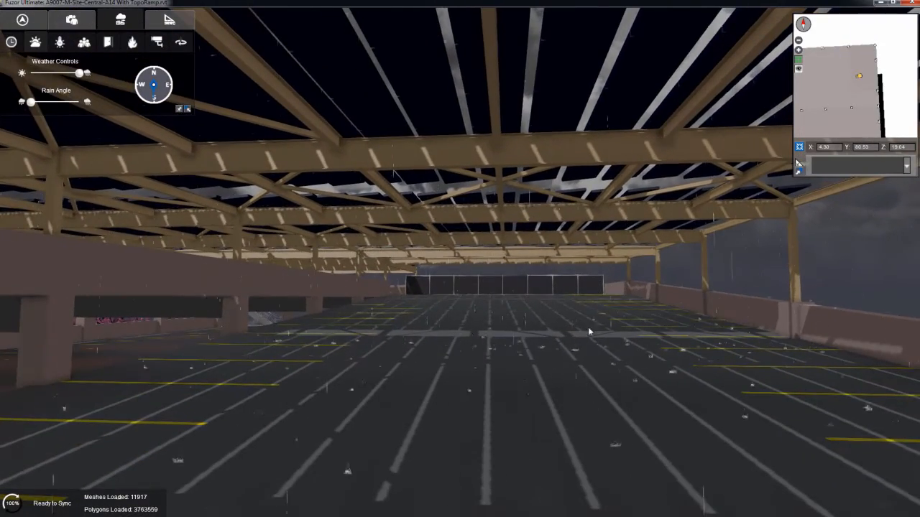
key("s")
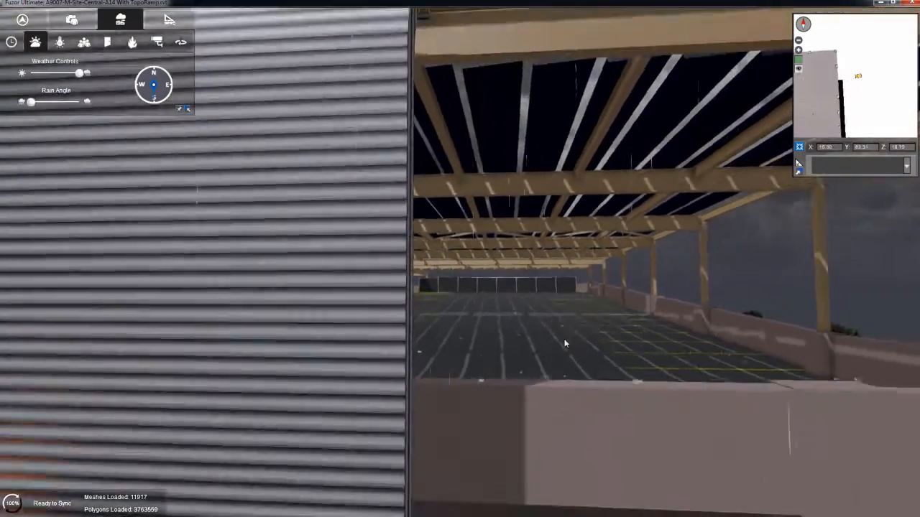
key("s")
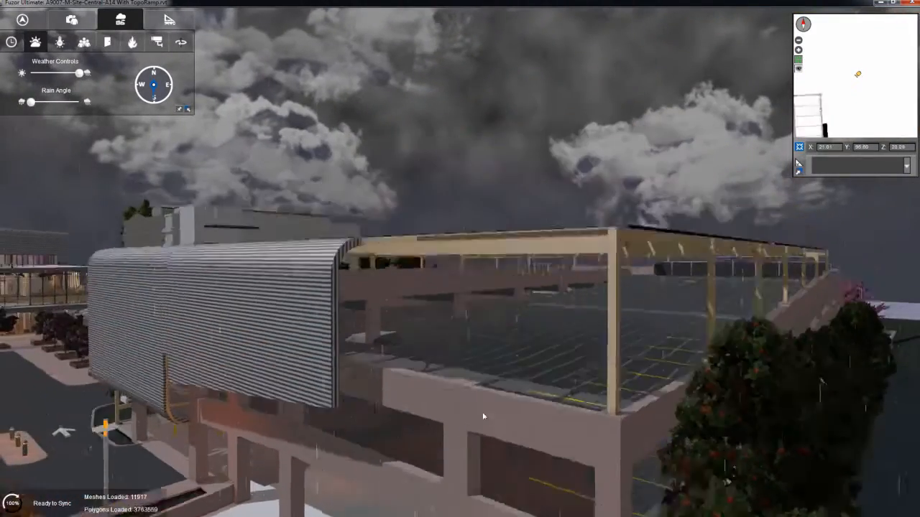
Step: Align the rain direction with the east-west axis and raise the rain angle to its maximum
middle_click_drag(483, 417, 486, 446)
right_click_drag(541, 370, 514, 419)
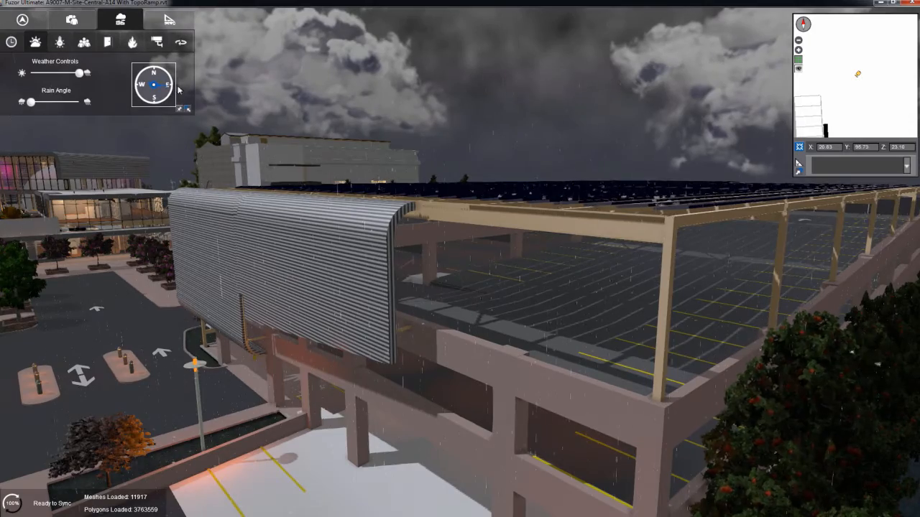
left_click_drag(31, 103, 89, 105)
Step: Examine how far the slanted rain gets into the garage's covered parking level past the open side
right_click_drag(471, 312, 414, 338)
key("w")
middle_click_drag(414, 337, 398, 298)
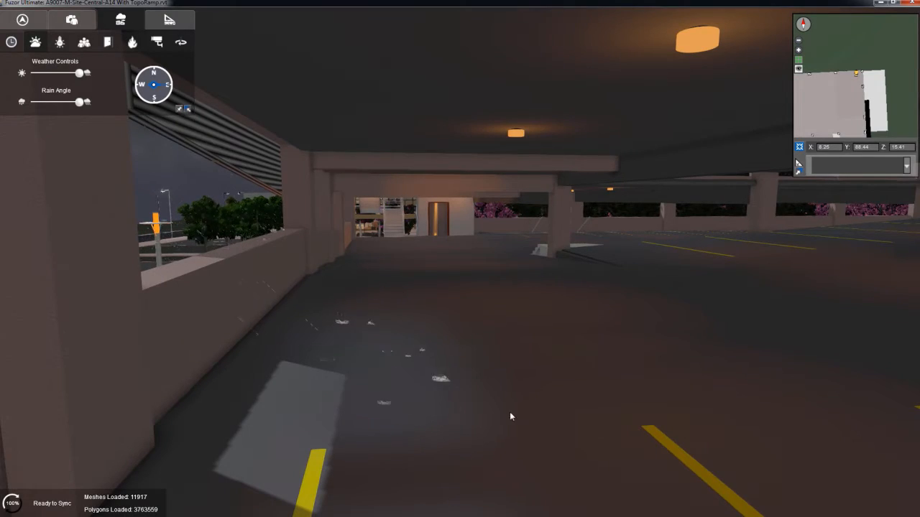
mouse_move(377, 316)
right_mouse_down()
mouse_move(450, 307)
mouse_move(359, 312)
right_mouse_up()
middle_click_drag(359, 312, 392, 335)
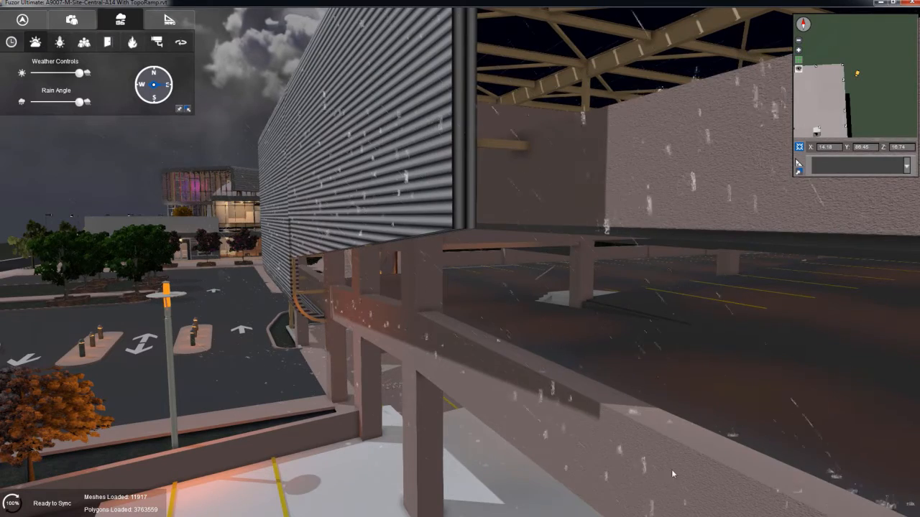
middle_click_drag(752, 466, 638, 441)
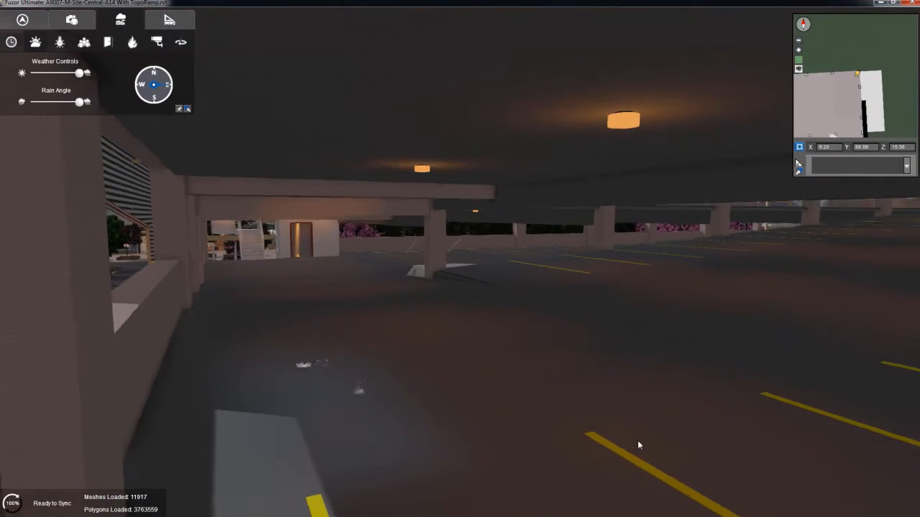
right_click_drag(647, 438, 382, 350)
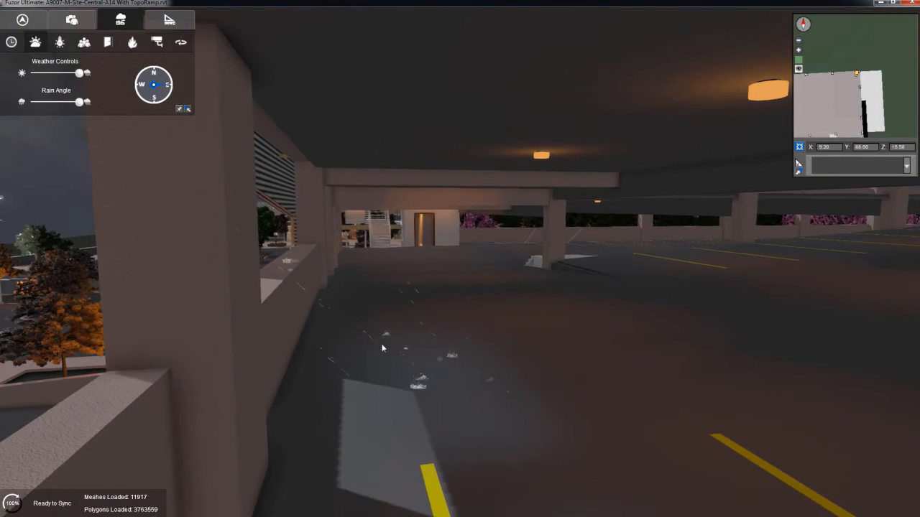
middle_click_drag(473, 366, 468, 368)
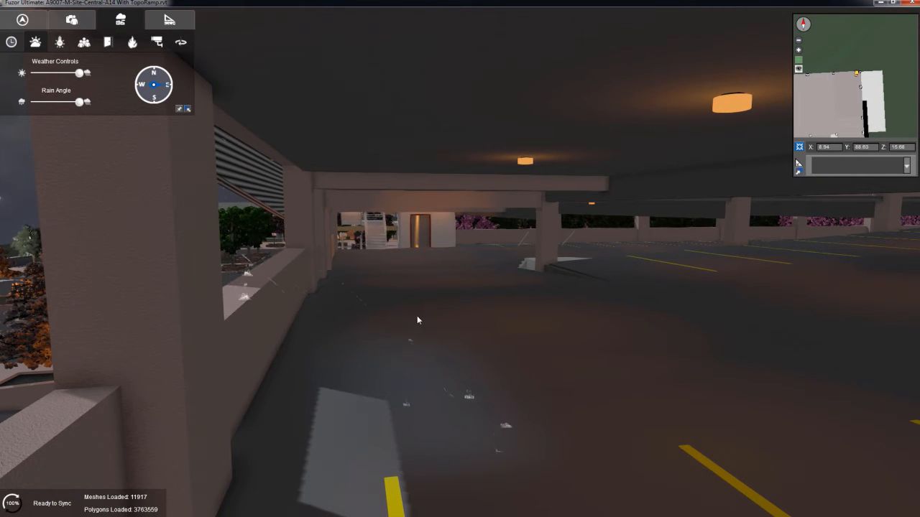
right_click_drag(417, 320, 491, 301)
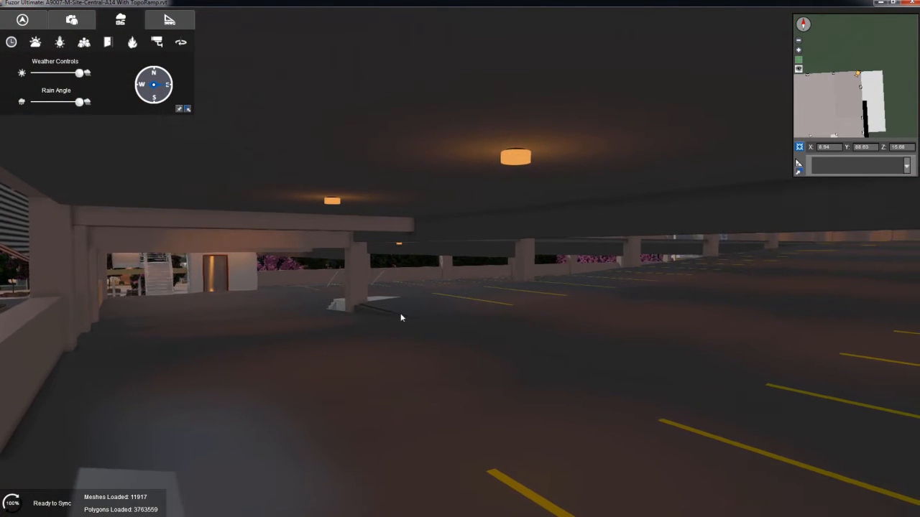
key("a")
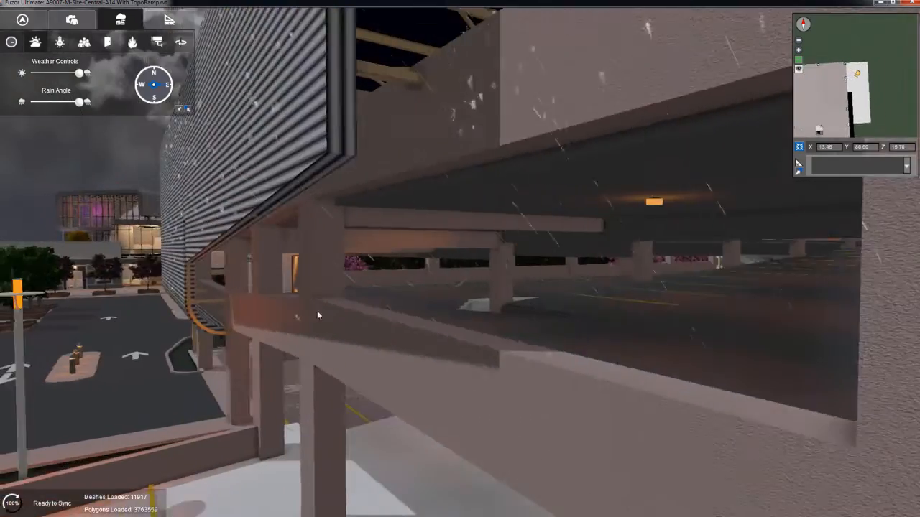
Step: Examine the slanted rain on the garage's outer corner, parapets and upper deck from outside
right_click_drag(317, 311, 304, 322)
middle_click_drag(392, 241, 333, 288)
scroll(333, 288, "down", 3)
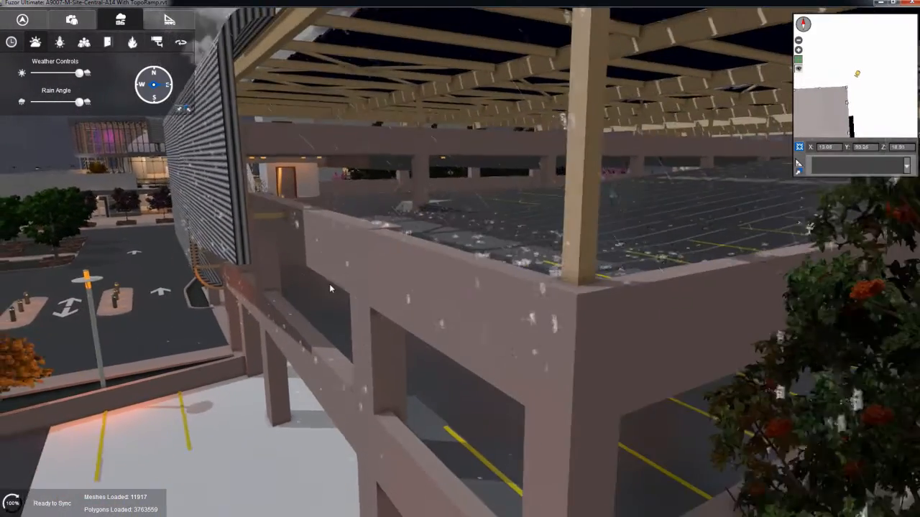
right_click_drag(326, 287, 330, 281)
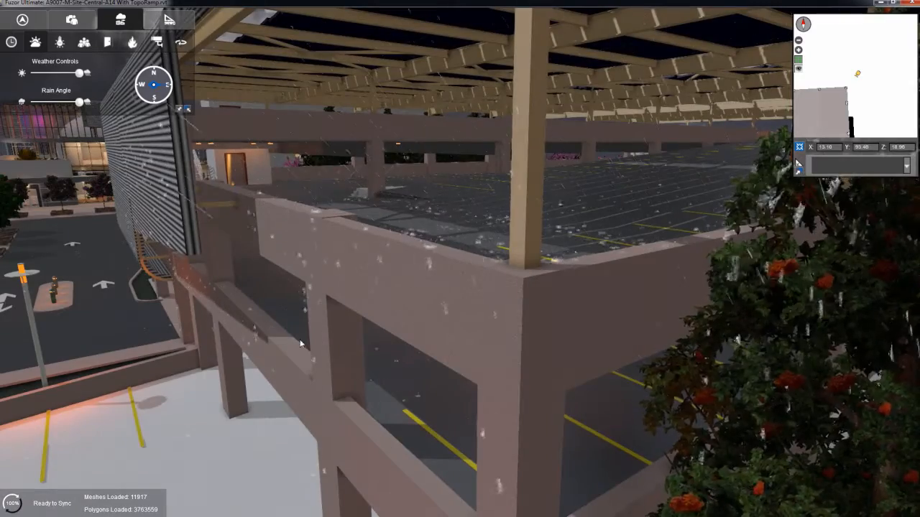
right_click_drag(300, 343, 358, 330)
key("s")
middle_click_drag(357, 329, 378, 421)
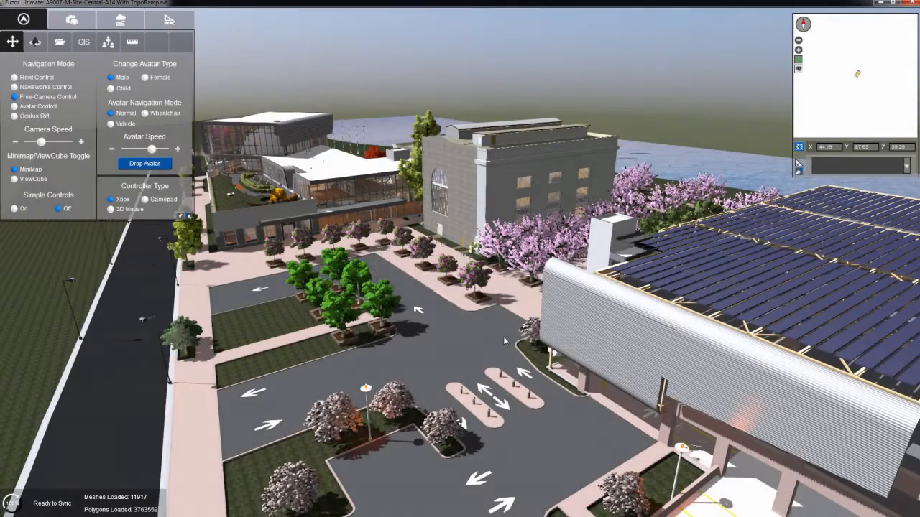
Step: Examine the daylit site from the parking lot across to the glazed building with the garden roof
key("w")
left_click_drag(459, 312, 405, 319)
key("w")
key("w")
key("a")
key("a")
key("w")
key("d")
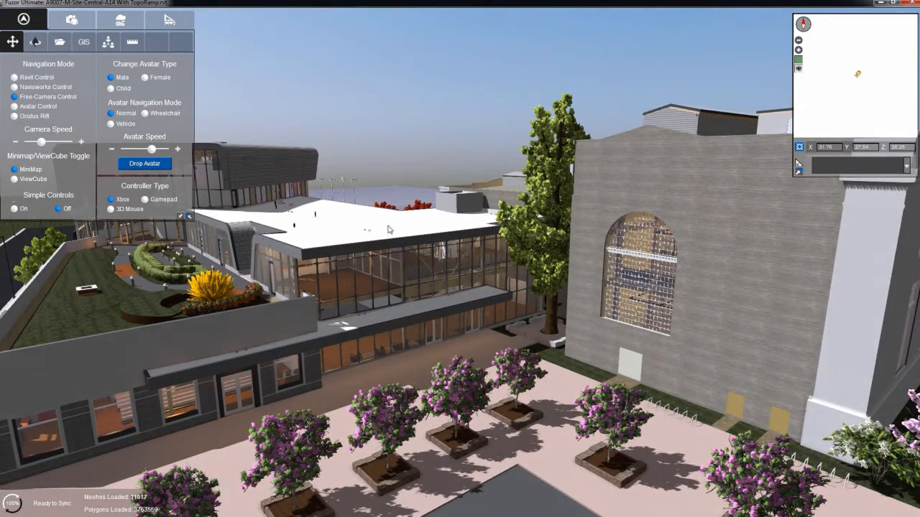
key("a")
left_click_drag(401, 247, 386, 288)
key("s")
middle_click_drag(386, 289, 372, 331)
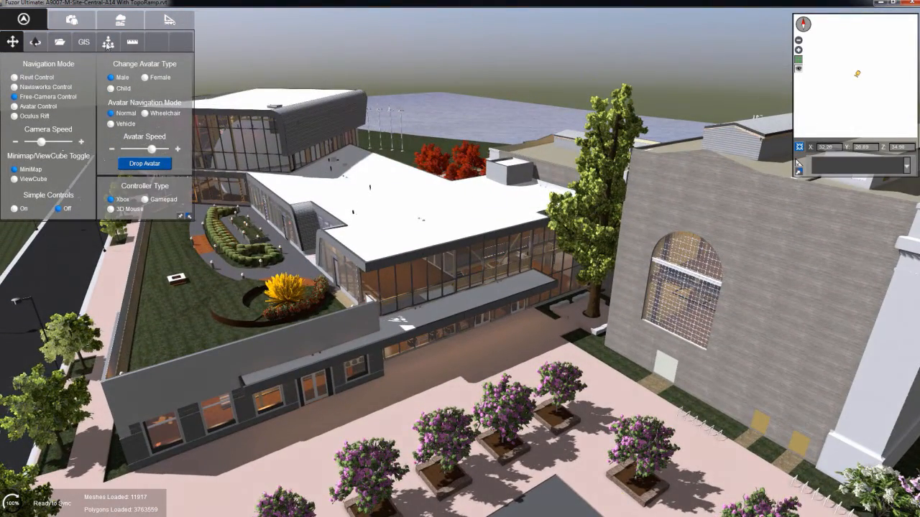
Step: Open the sun study settings and set the city to San Diego, US
left_click(108, 21)
right_click_drag(378, 232, 326, 245)
key("w")
key("w")
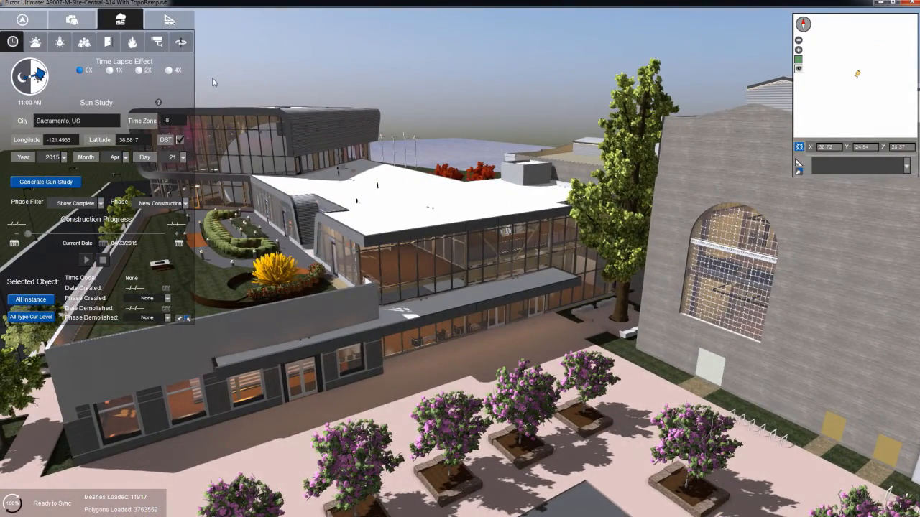
right_click_drag(350, 159, 335, 137)
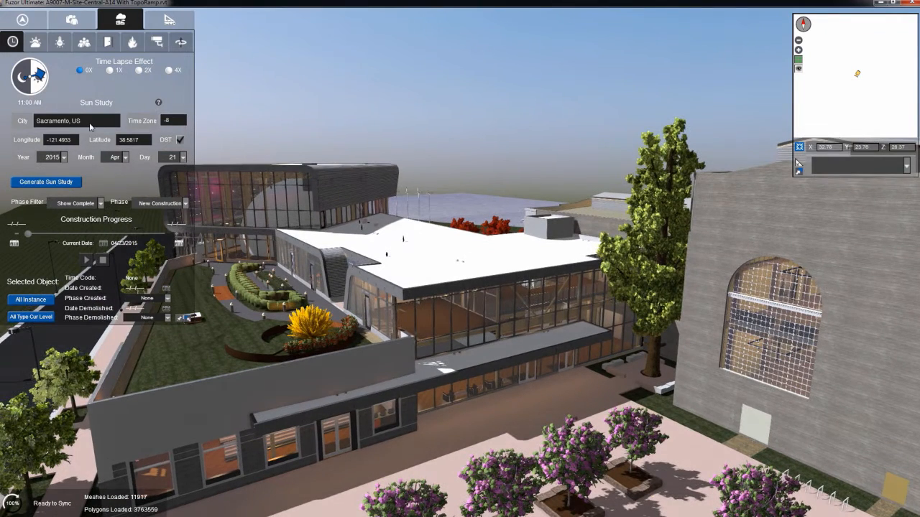
left_click(45, 121)
type("San Diego")
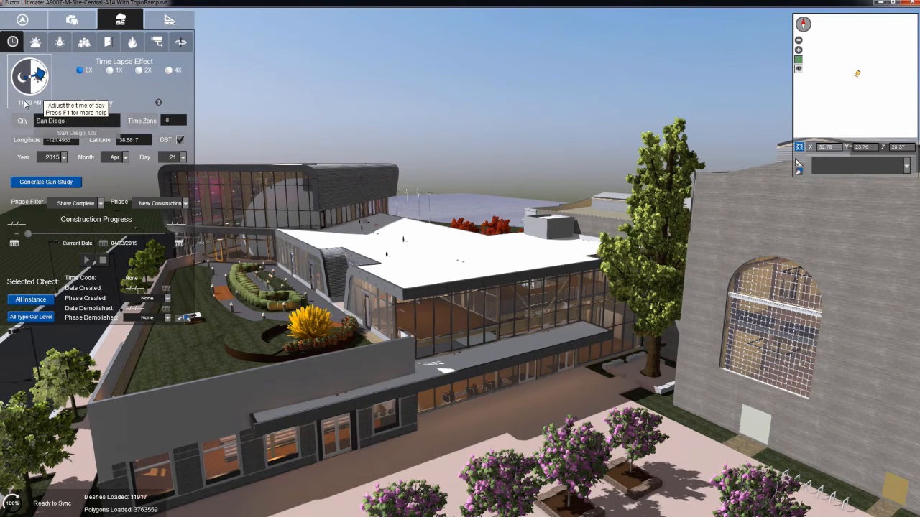
left_click(77, 140)
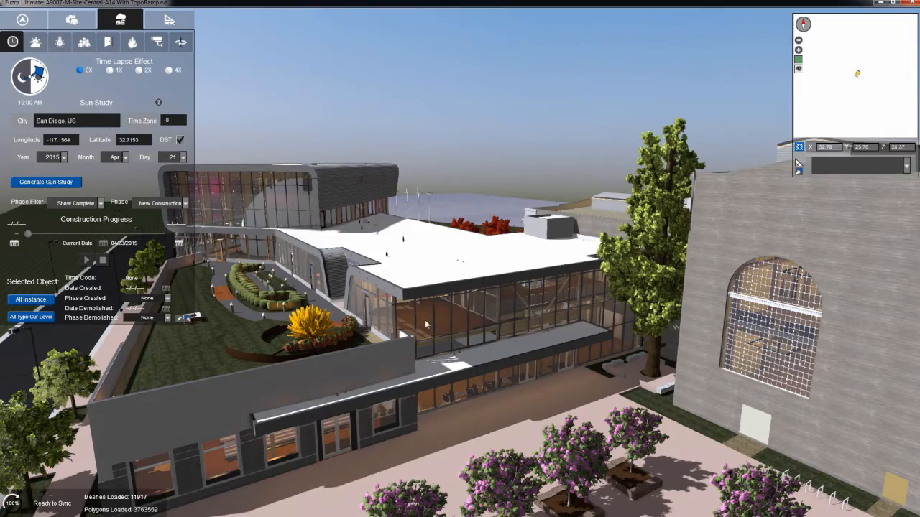
Step: Set the sun study's month to February and the time of day to 10:21 AM
right_click_drag(425, 319, 429, 345)
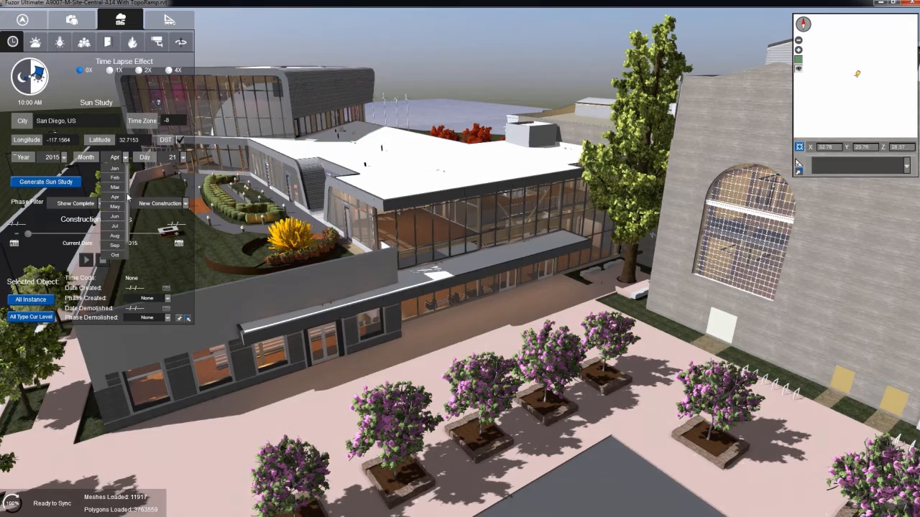
left_click(116, 178)
key("s")
right_click_drag(479, 353, 462, 311)
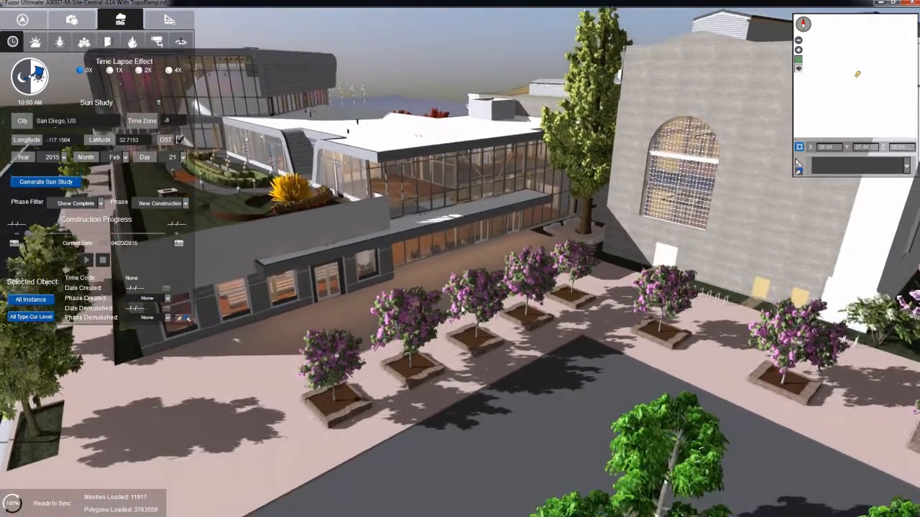
mouse_move(37, 69)
left_mouse_down()
mouse_move(40, 80)
mouse_move(9, 88)
mouse_move(36, 65)
mouse_move(43, 74)
left_mouse_up()
Step: Set the sun study's month to June and advance the time of day to about 4:33 PM
middle_click_drag(410, 252, 733, 212)
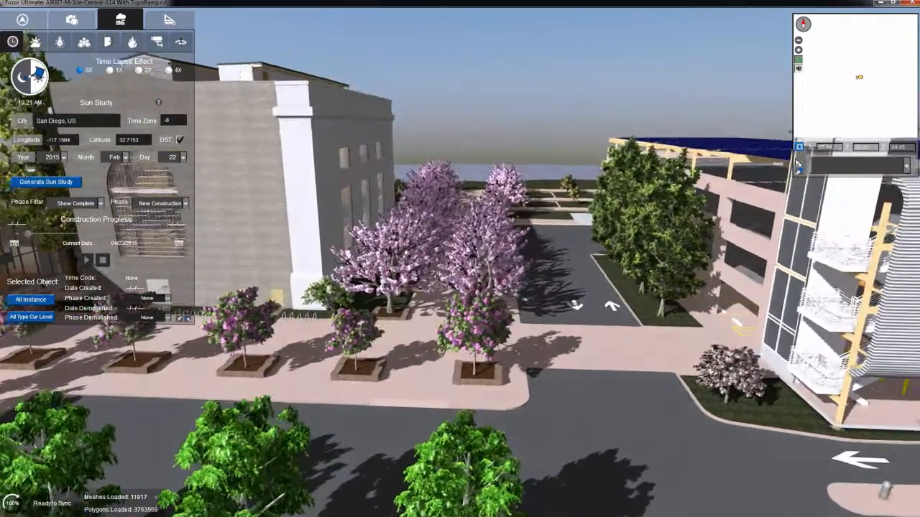
key("w")
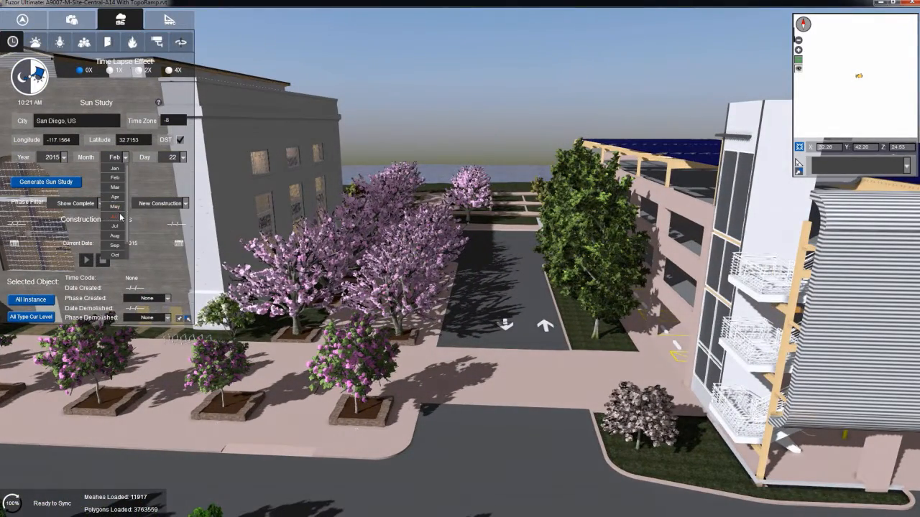
left_click(120, 215)
middle_click_drag(464, 211, 352, 244)
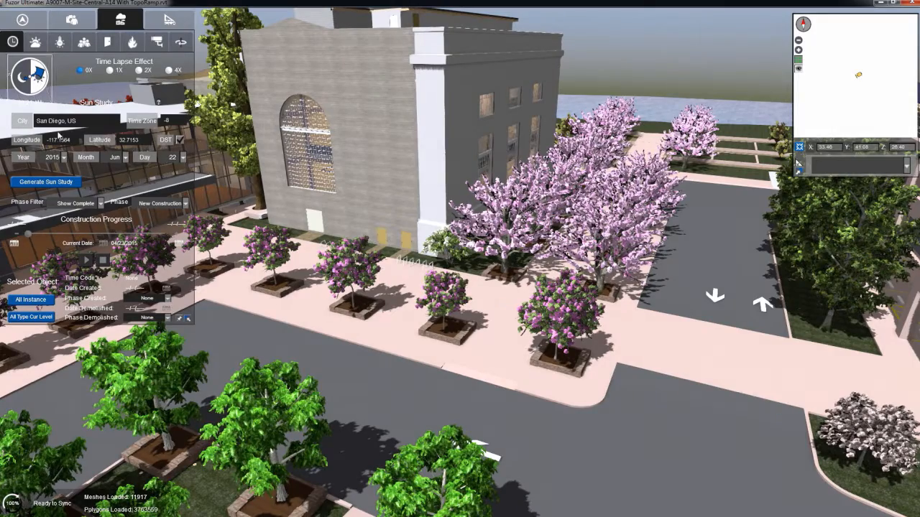
left_click_drag(40, 76, 34, 87)
middle_click_drag(437, 252, 330, 263)
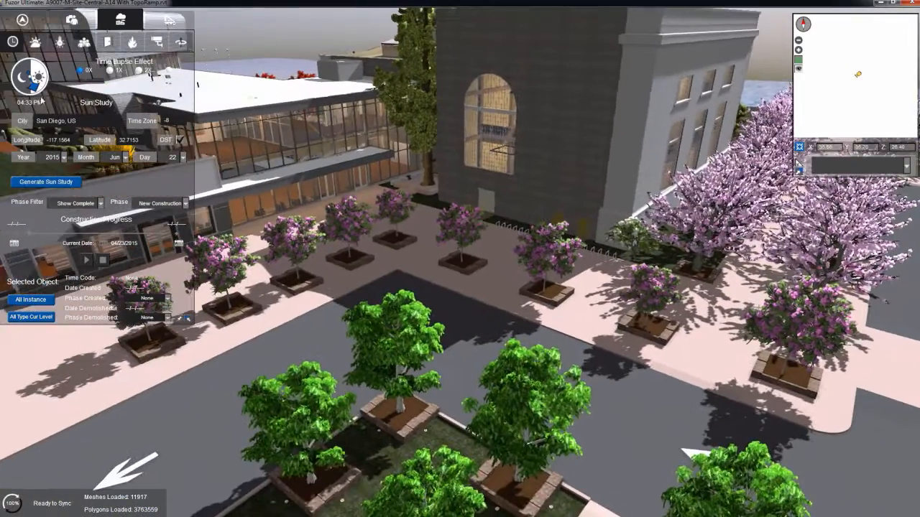
Step: Run the time lapse effect at 2X speed over the plaza and the glazed building
left_click_drag(34, 90, 131, 72)
left_click(138, 70)
right_click_drag(439, 248, 393, 267)
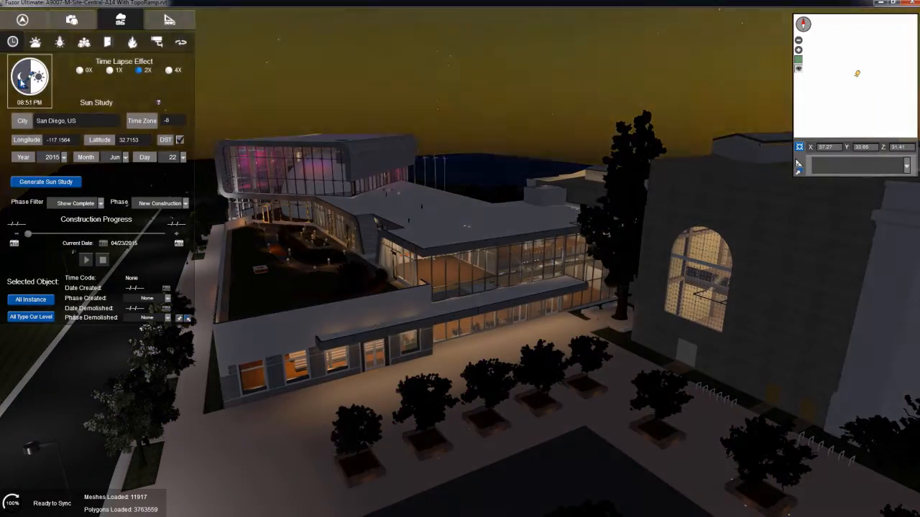
Step: Turn the time of day through the night to 4:37 PM and stop the time lapse at 0X
left_click_drag(21, 83, 27, 65)
left_click(139, 70)
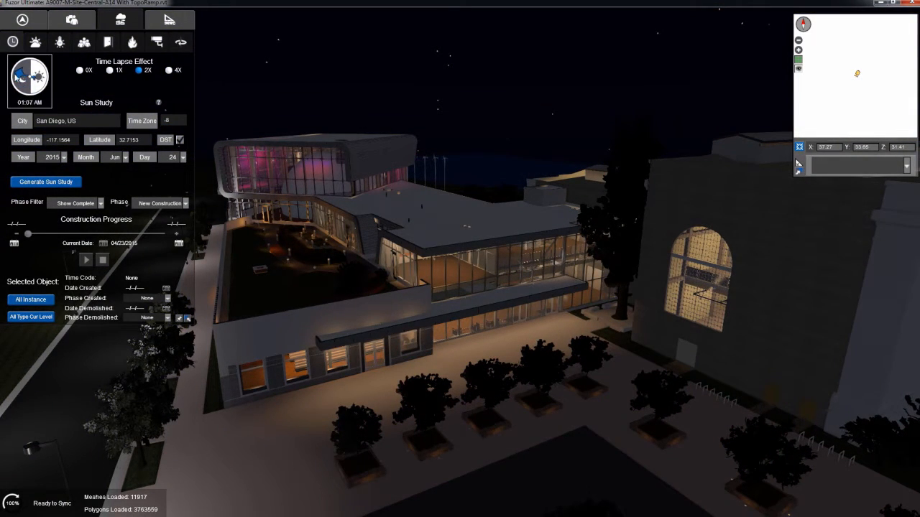
left_click_drag(24, 71, 373, 245)
key("w")
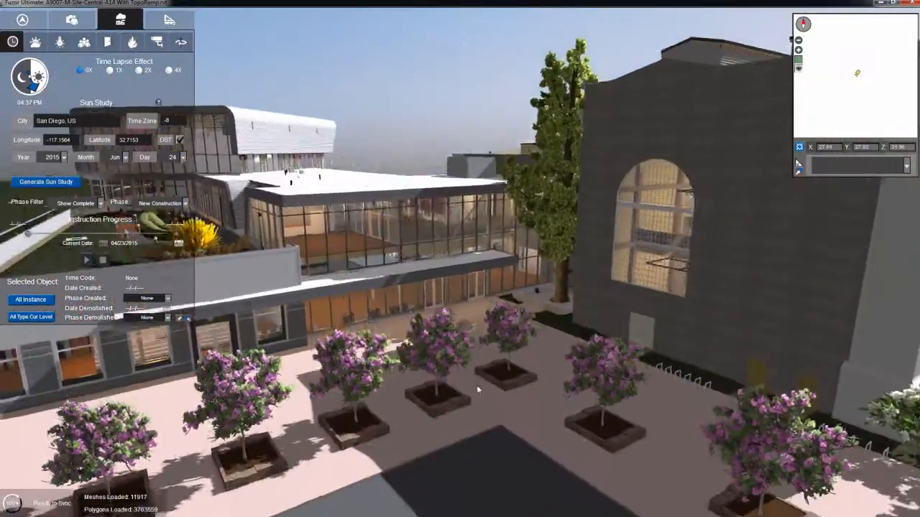
Step: Examine the late-afternoon sunlight and shadows around the glazed building, its rear terrace, the plaza and the parking lot
left_click_drag(478, 389, 129, 241)
left_click_drag(364, 295, 404, 296)
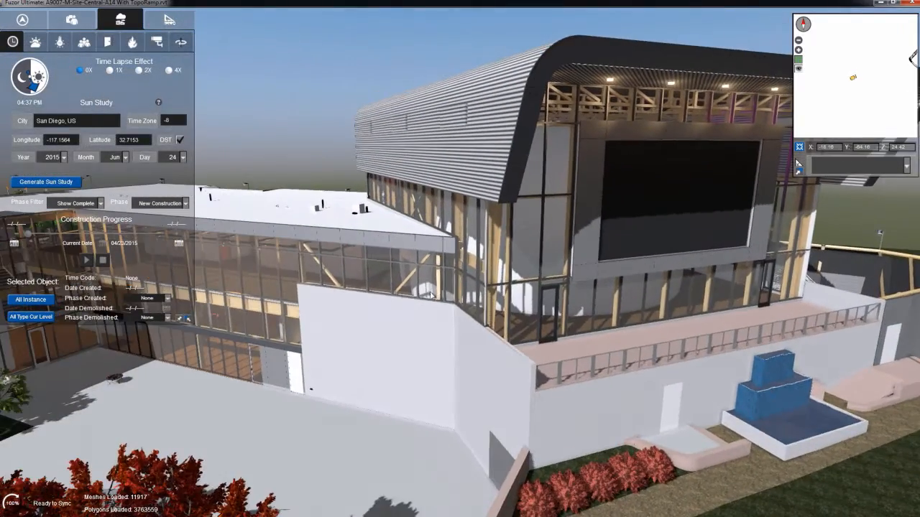
left_click_drag(357, 235, 635, 249)
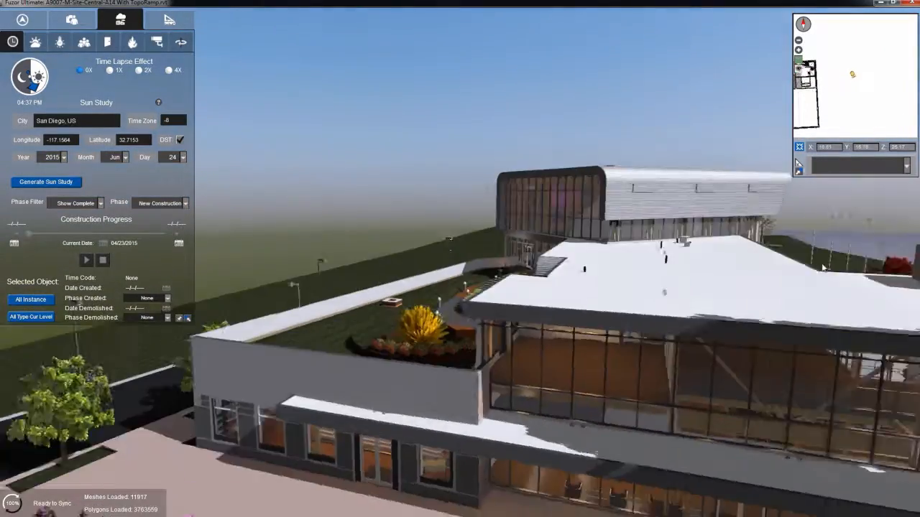
left_click_drag(503, 302, 523, 292)
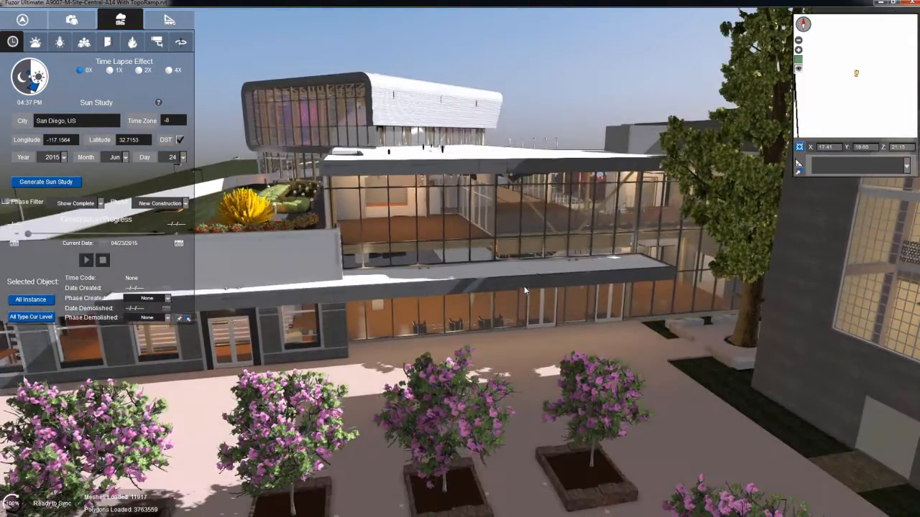
middle_click_drag(432, 289, 432, 287)
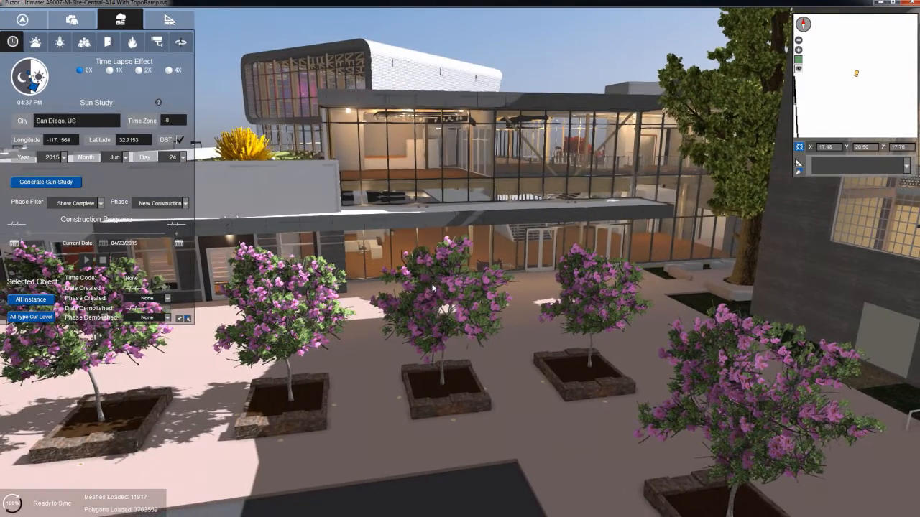
left_click_drag(458, 255, 470, 272)
middle_click_drag(468, 272, 503, 273)
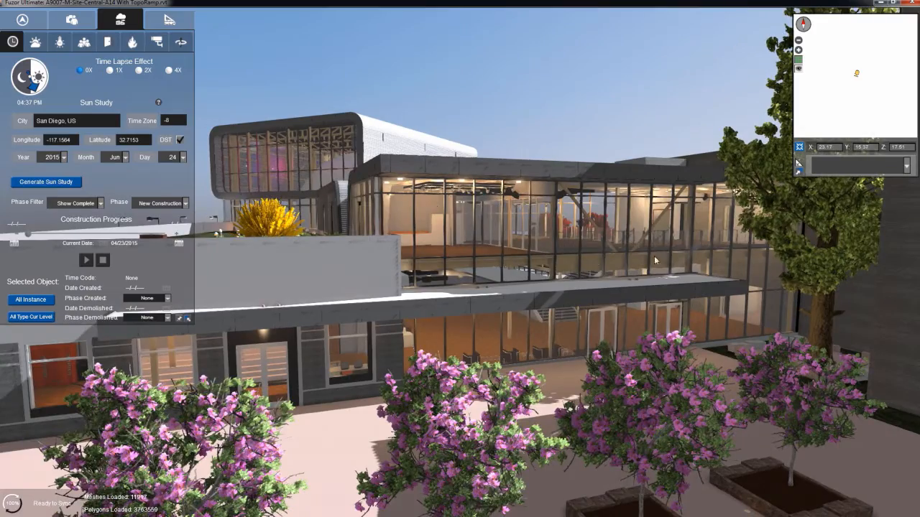
left_click_drag(435, 246, 646, 267)
scroll(551, 263, "down", 5)
scroll(525, 267, "down", 3)
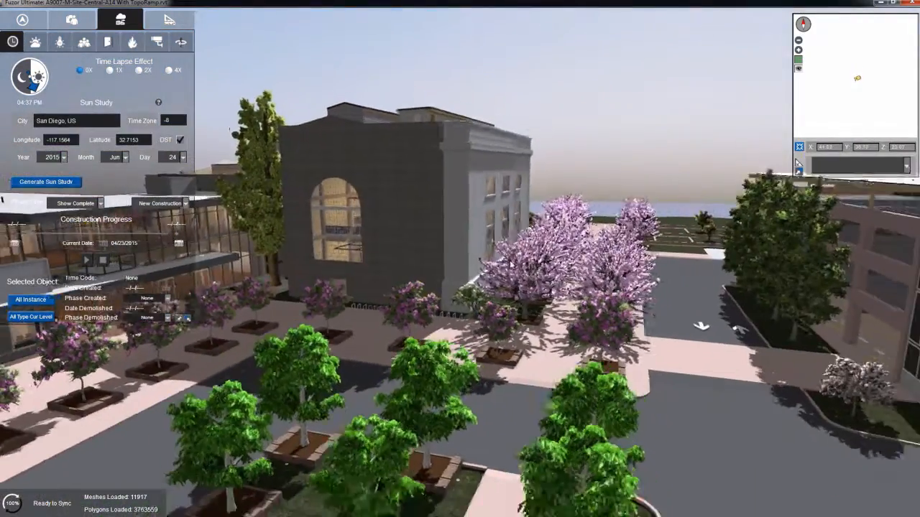
left_click_drag(519, 267, 418, 270)
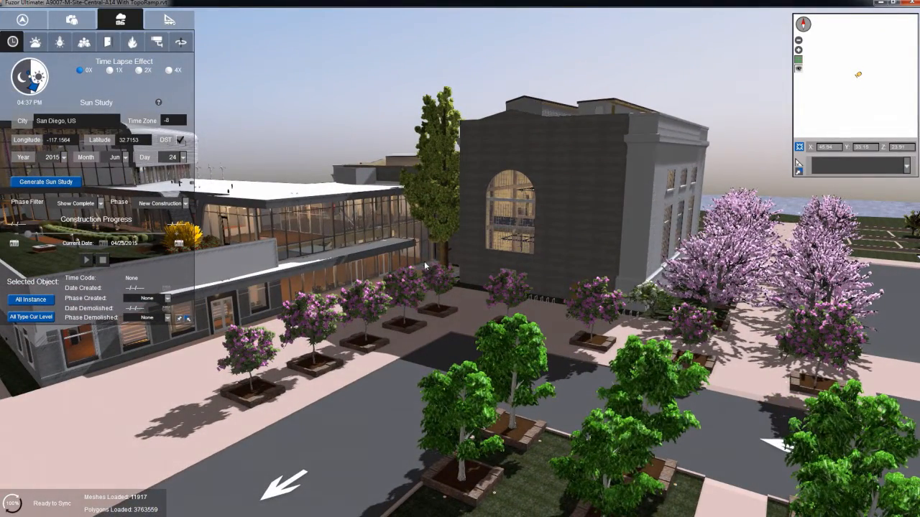
left_click_drag(347, 207, 371, 211)
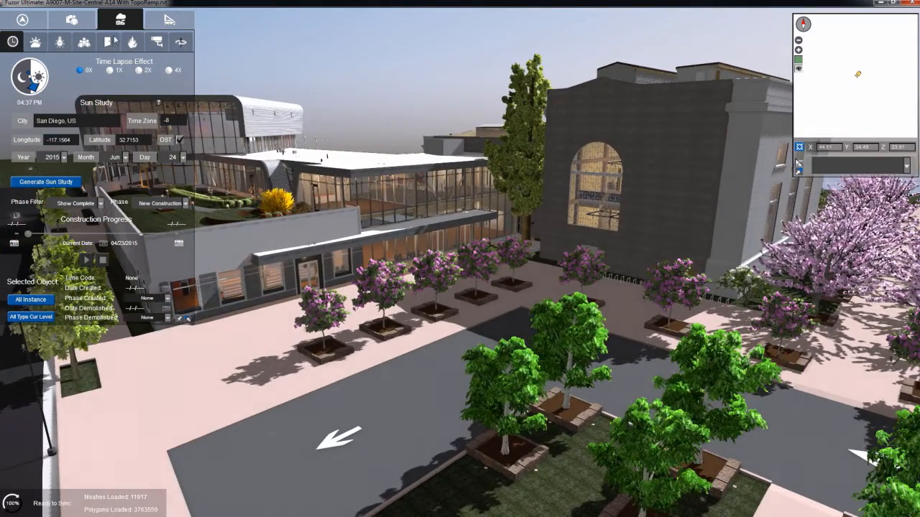
Step: Open the foliage library with its randomness and season settings
left_click(167, 21)
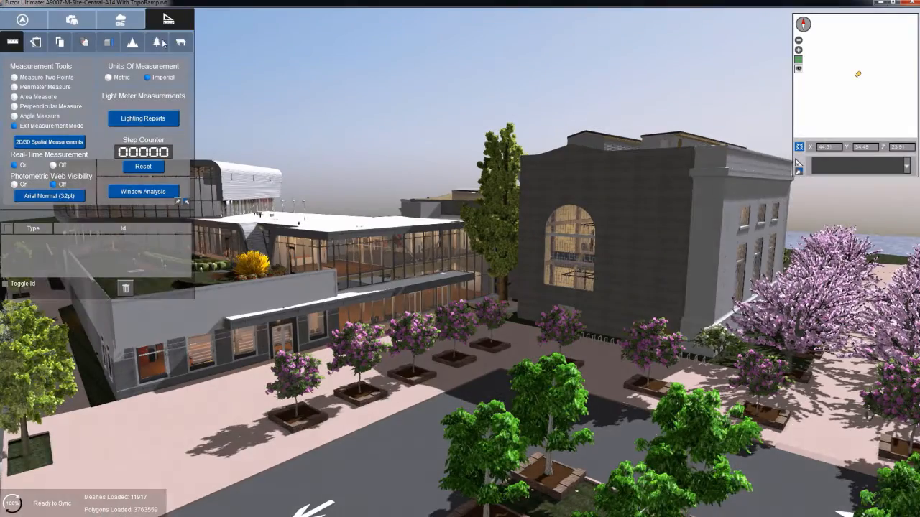
left_click(157, 41)
left_click_drag(301, 129, 426, 214)
left_click_drag(583, 295, 569, 303)
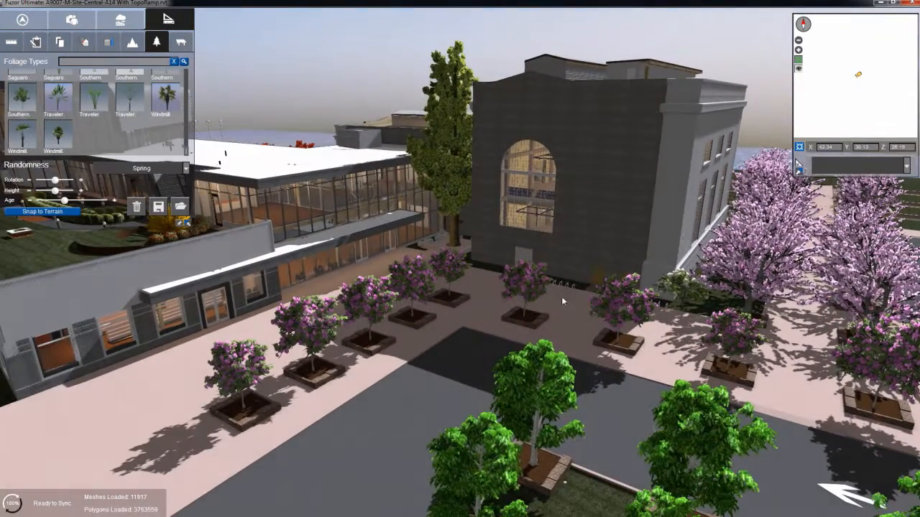
Step: Examine the spring trees around the plaza, the old masonry building and the parking lot from above
left_click_drag(560, 225, 267, 280)
key("s")
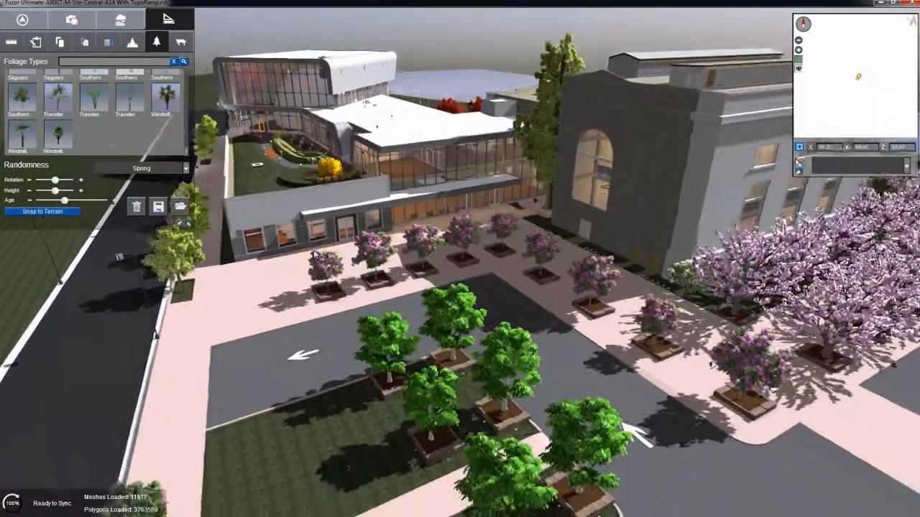
key("s")
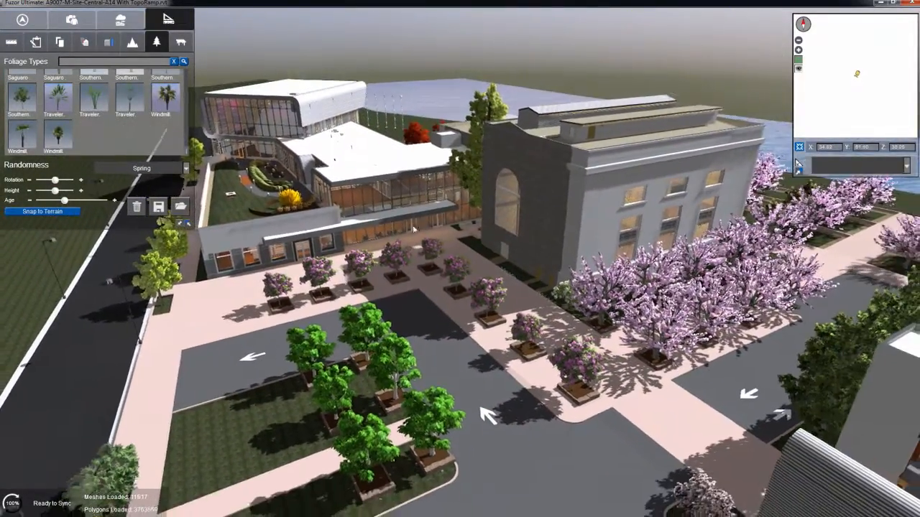
left_click_drag(410, 215, 447, 242)
key("s")
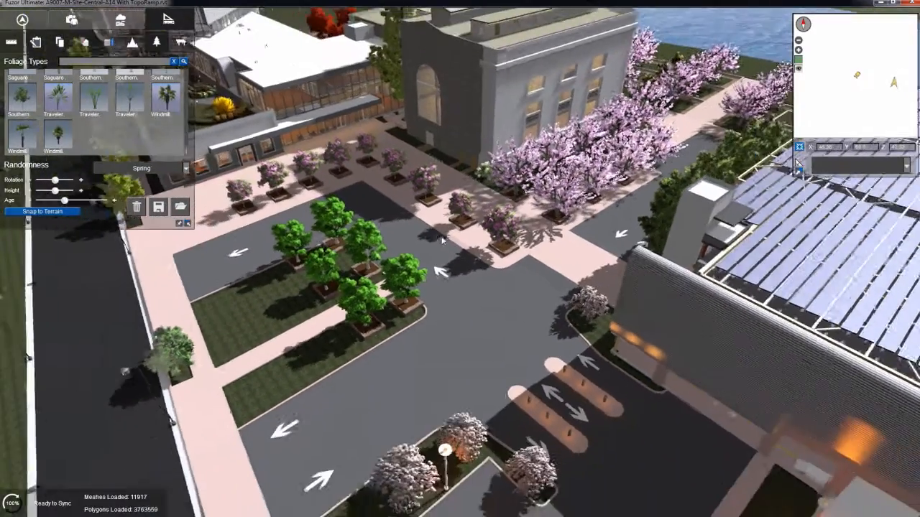
key("s")
left_click_drag(442, 241, 345, 188)
key("d")
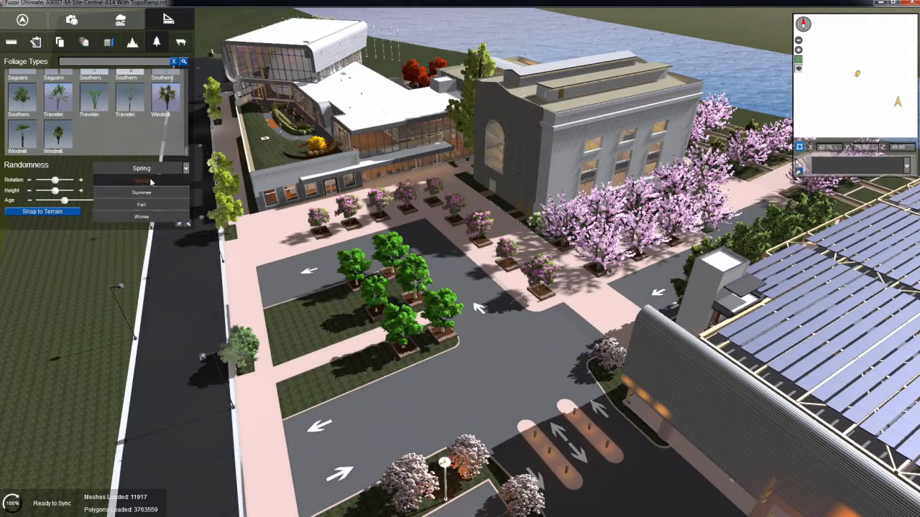
left_click_drag(296, 208, 372, 227)
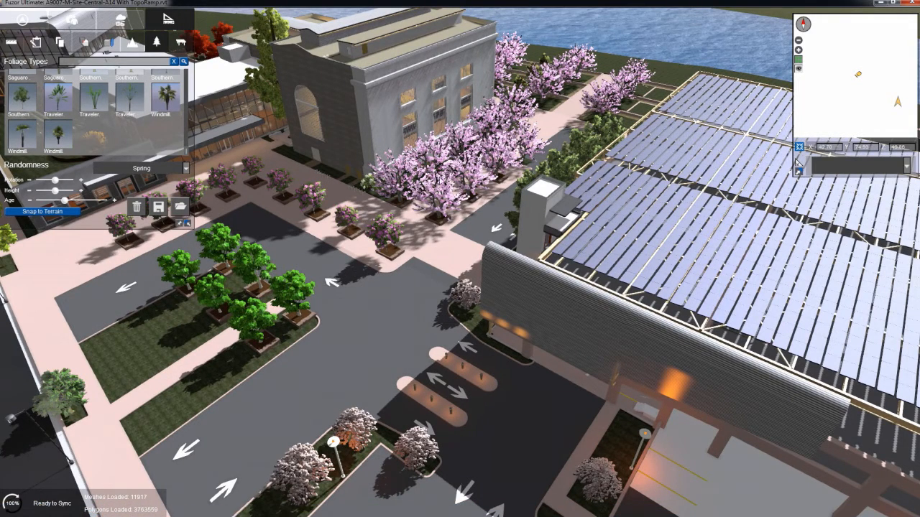
left_click_drag(372, 266, 353, 276)
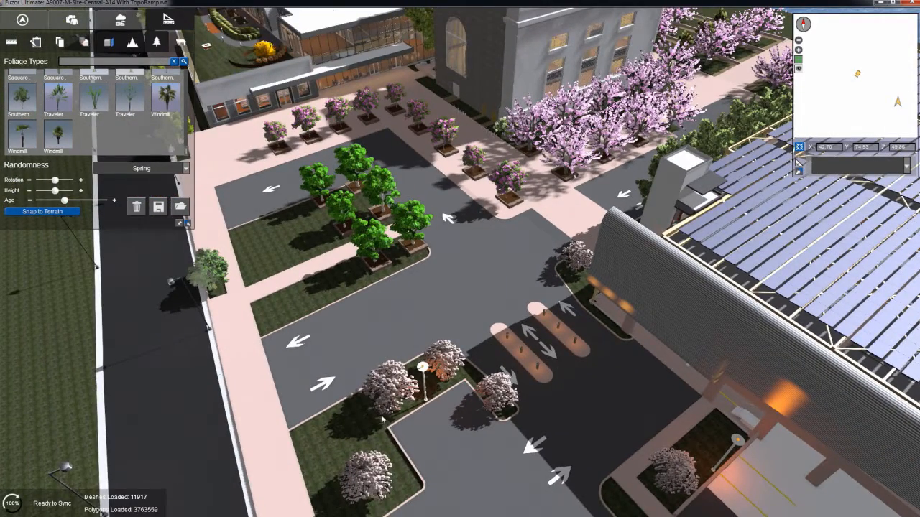
Step: Set the foliage season to Summer and inspect the trees around the parking lot
left_click_drag(550, 302, 323, 196)
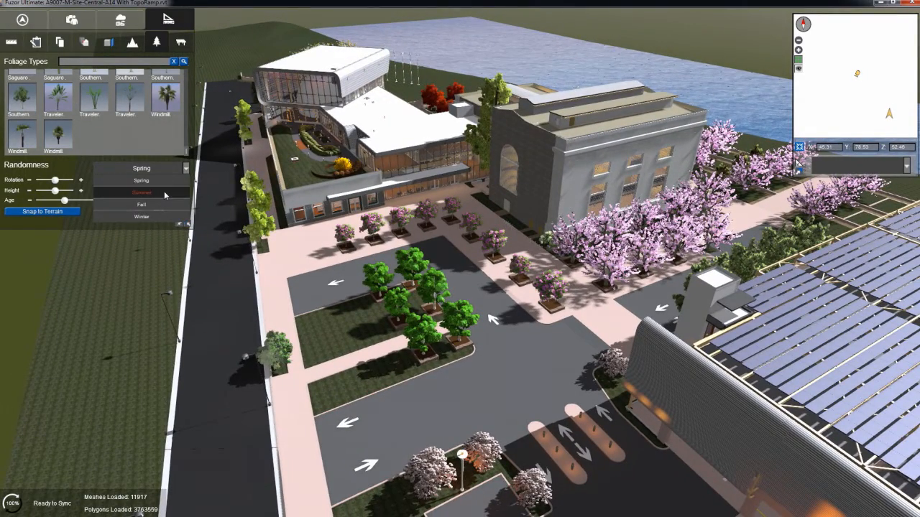
left_click_drag(441, 247, 521, 260)
middle_click_drag(526, 245, 507, 167)
middle_click_drag(500, 302, 497, 263)
left_click_drag(498, 264, 404, 260)
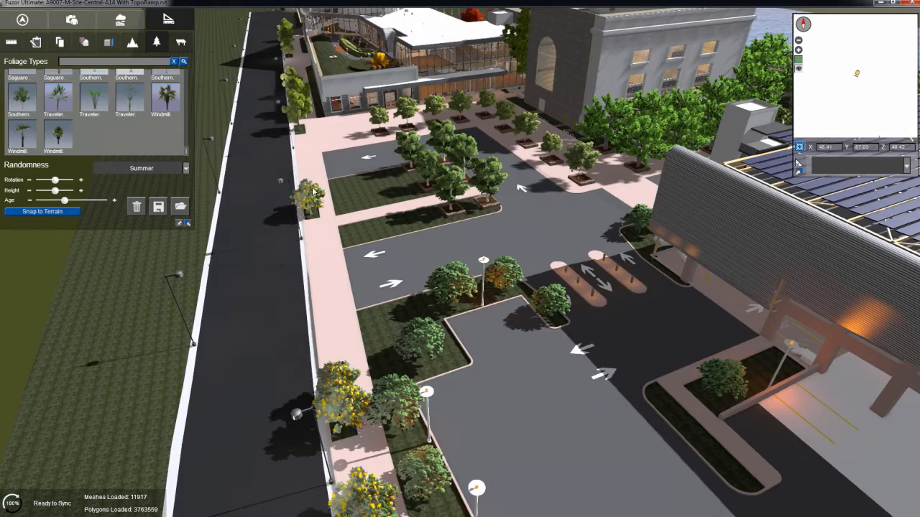
Step: Examine the yellow-flowering summer trees along the street and sidewalk from close up
left_click_drag(353, 405, 352, 391)
middle_click_drag(352, 392, 386, 104)
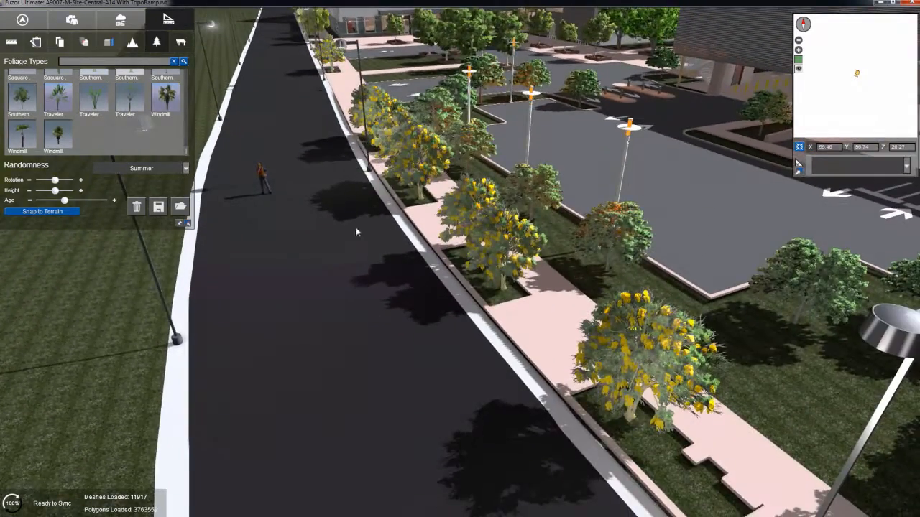
left_click_drag(355, 231, 367, 240)
middle_click_drag(361, 217, 362, 195)
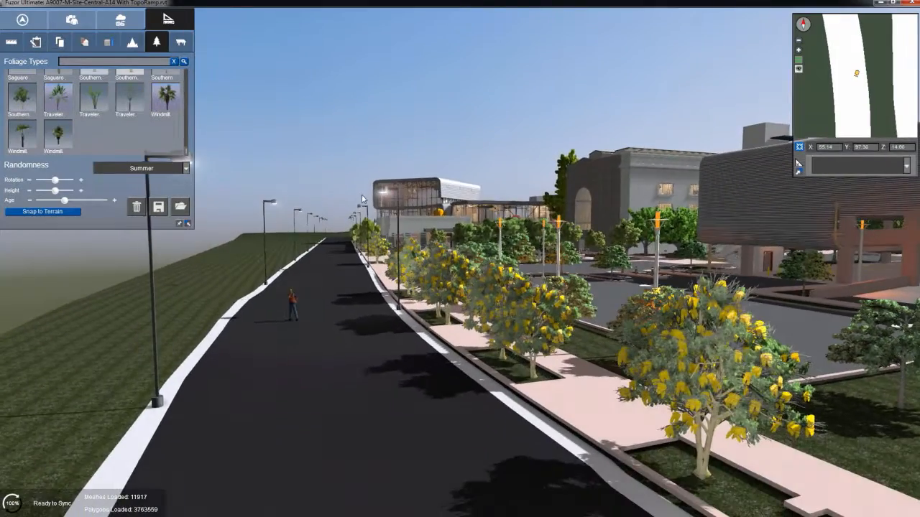
scroll(345, 304, "up", 2)
middle_click_drag(345, 304, 351, 284)
Step: Set the foliage season to Fall for the trees across the whole site
left_click_drag(340, 282, 337, 273)
middle_click_drag(345, 290, 352, 363)
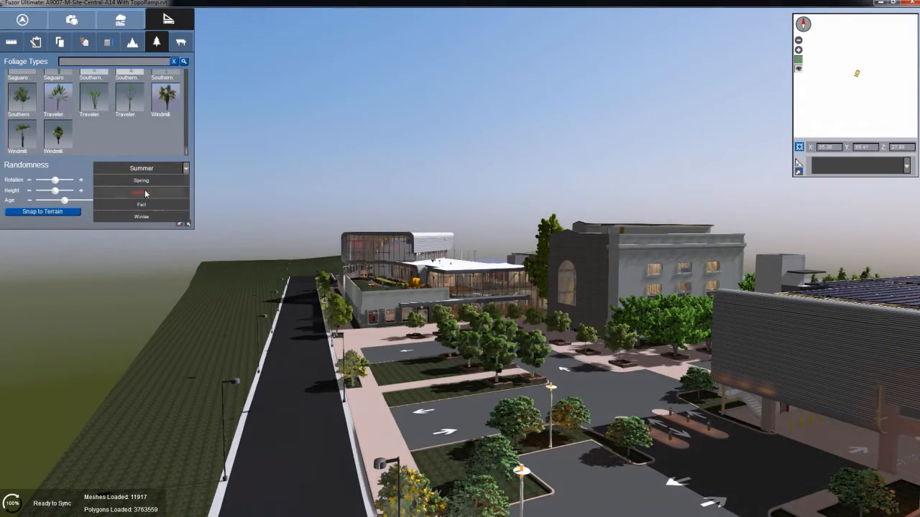
left_click(144, 204)
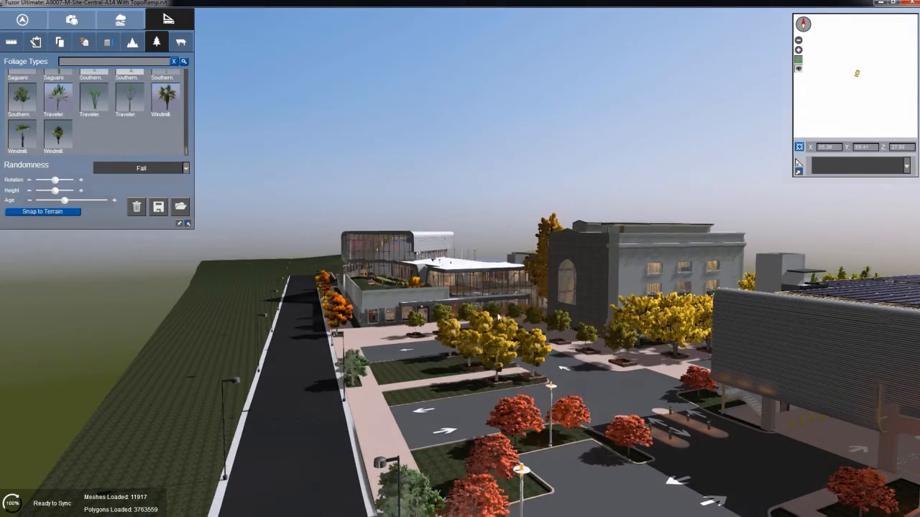
Step: Examine the fall trees around the plaza and the old masonry building from above and from closer range
left_click_drag(460, 194, 460, 308)
middle_click_drag(460, 309, 457, 452)
middle_click_drag(432, 126, 397, 178)
left_click_drag(402, 154, 407, 198)
middle_click_drag(411, 266, 421, 290)
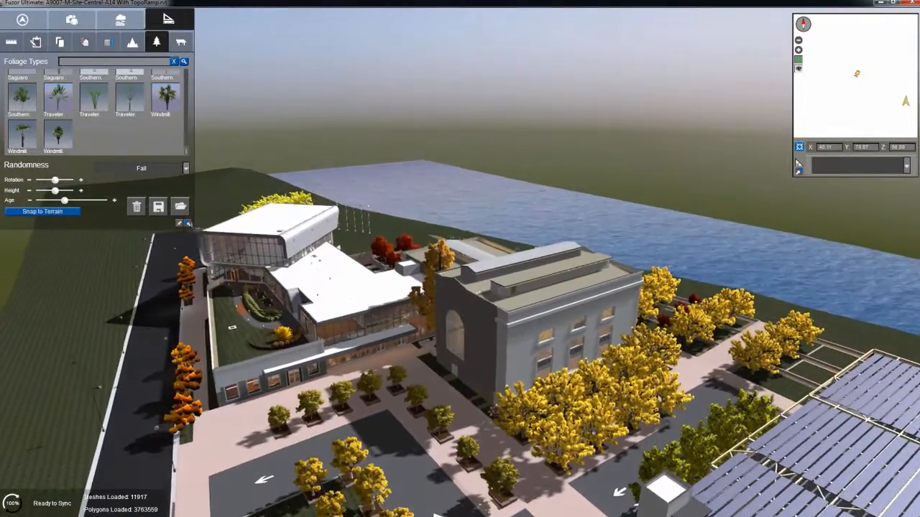
right_click_drag(421, 290, 394, 259)
scroll(442, 335, "up", 2)
scroll(541, 335, "up", 2)
middle_click_drag(394, 258, 375, 167)
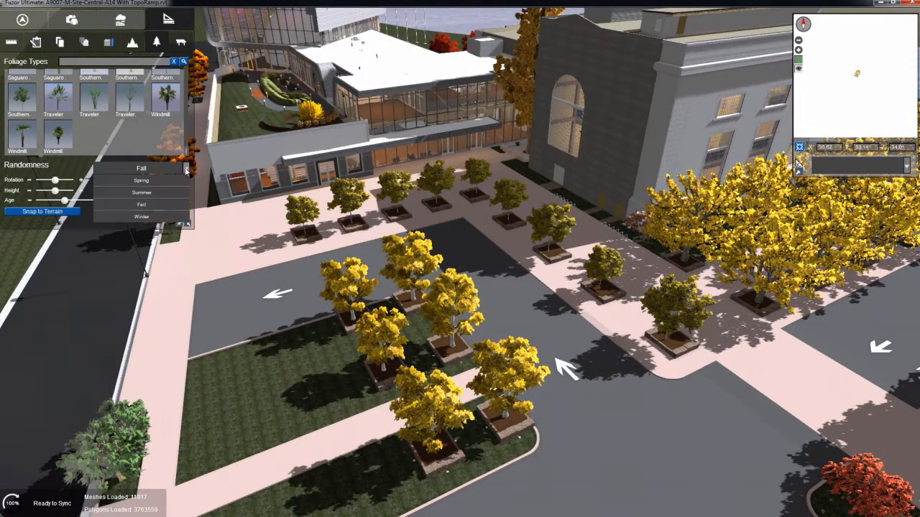
Step: Set the foliage season to Winter and inspect the bare trees along the street beside the parking structure
left_click(157, 218)
right_click_drag(421, 262, 470, 219)
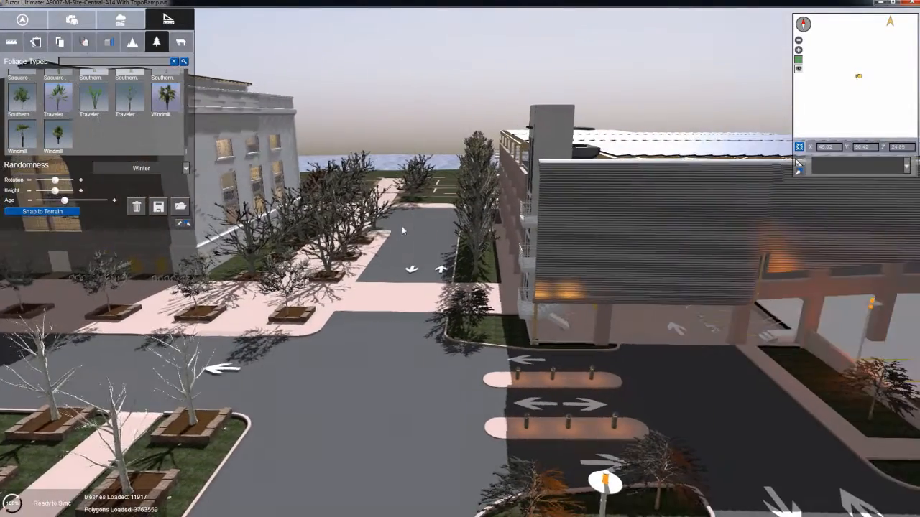
middle_click_drag(402, 230, 486, 353)
right_click_drag(464, 268, 428, 208)
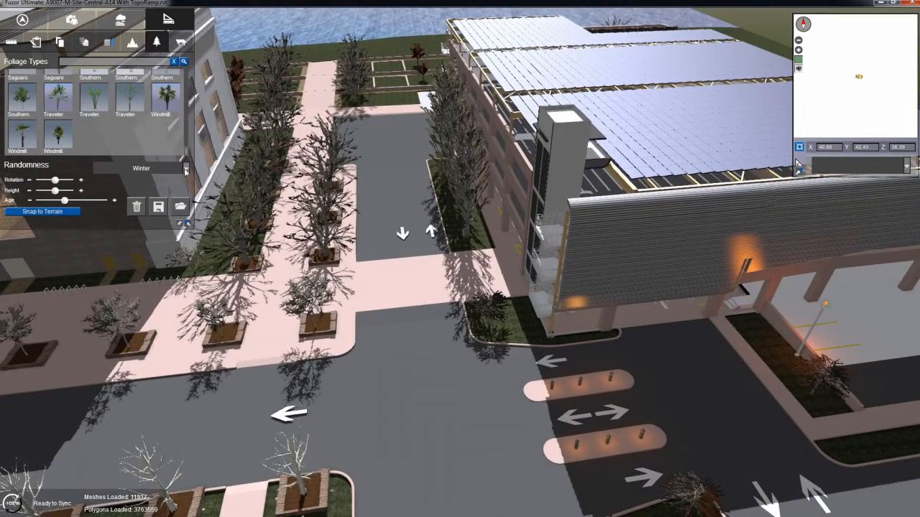
Step: Switch the foliage season to Summer and inspect the trees around the plaza in front of the masonry building
left_click(146, 195)
right_click_drag(393, 230, 223, 239)
middle_click_drag(223, 239, 147, 248)
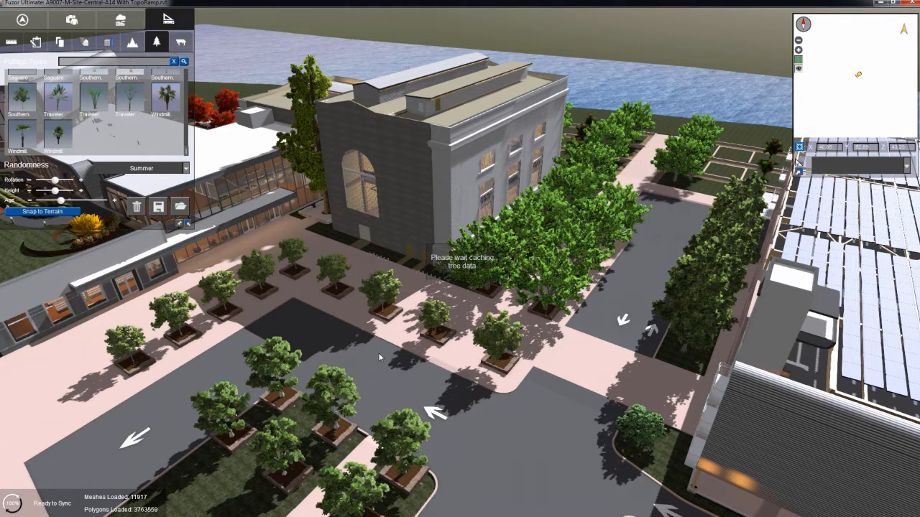
middle_click_drag(372, 489, 454, 346)
right_click_drag(454, 345, 410, 395)
scroll(409, 395, "up", 2)
middle_click_drag(409, 395, 428, 352)
right_click_drag(427, 351, 417, 325)
scroll(416, 324, "up", 3)
middle_click_drag(416, 328, 439, 324)
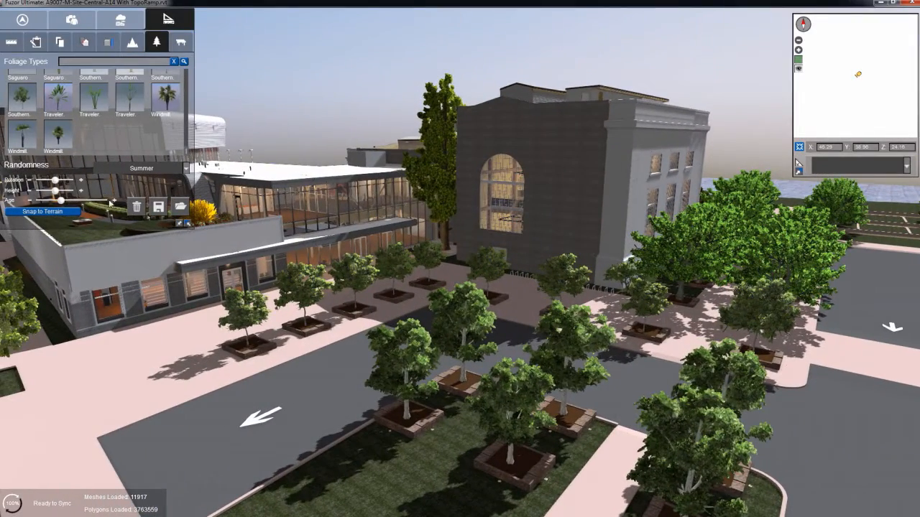
Step: Lower the foliage age to a young stage and inspect the smaller trees in the plaza planters
left_click_drag(60, 202, 41, 202)
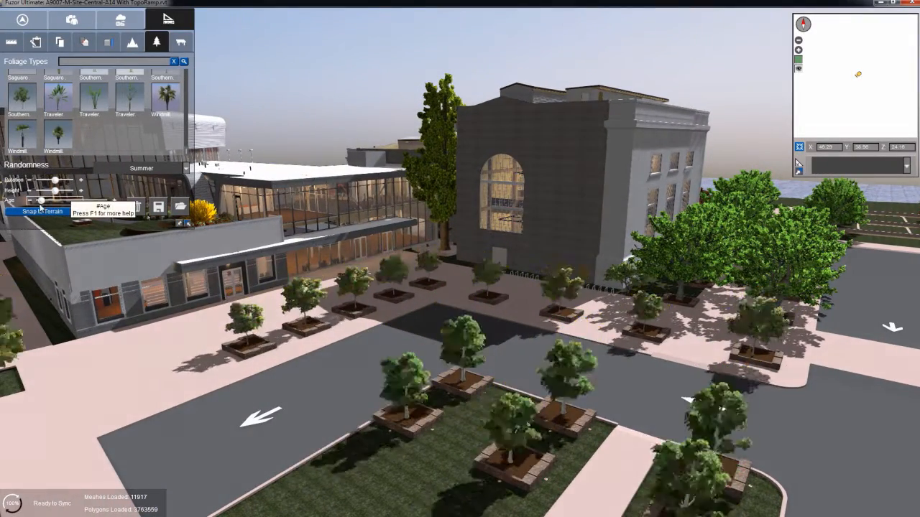
right_click_drag(323, 355, 355, 352)
key("a")
key("s")
right_click_drag(401, 371, 290, 370)
key("s")
middle_click_drag(349, 367, 288, 355)
right_click_drag(287, 355, 369, 369)
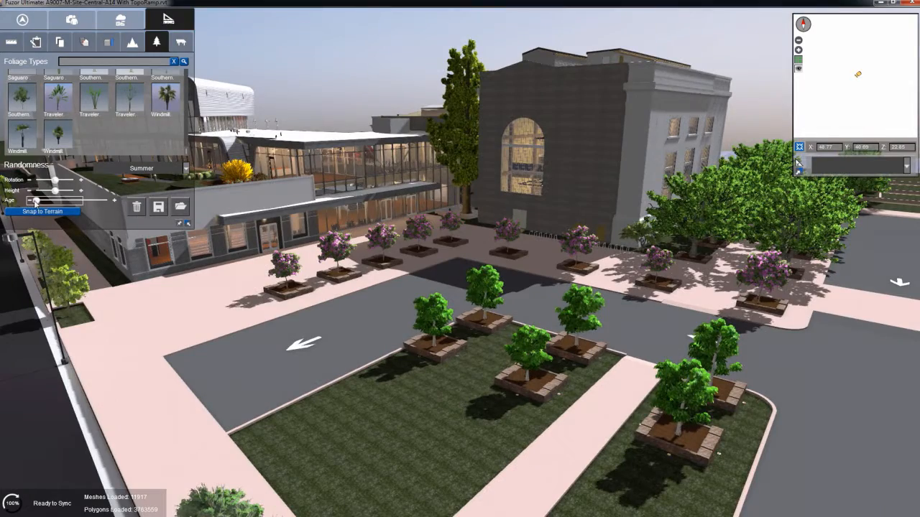
Step: Raise the foliage age from young through mature to nearly its maximum, inspecting the trees along the walkway
left_click_drag(64, 204, 83, 205)
key("s")
right_click_drag(556, 418, 573, 380)
middle_click_drag(573, 380, 445, 295)
scroll(445, 295, "down", 3)
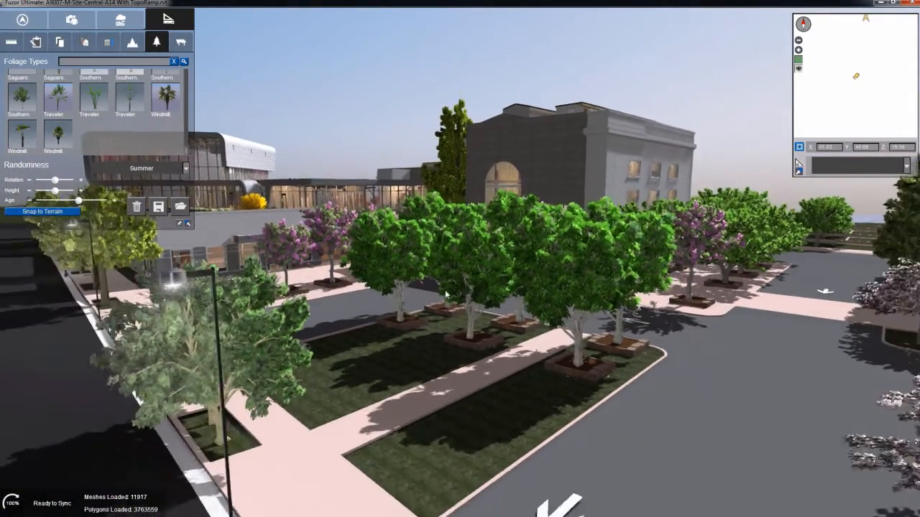
scroll(446, 295, "down", 2)
left_click_drag(81, 205, 113, 206)
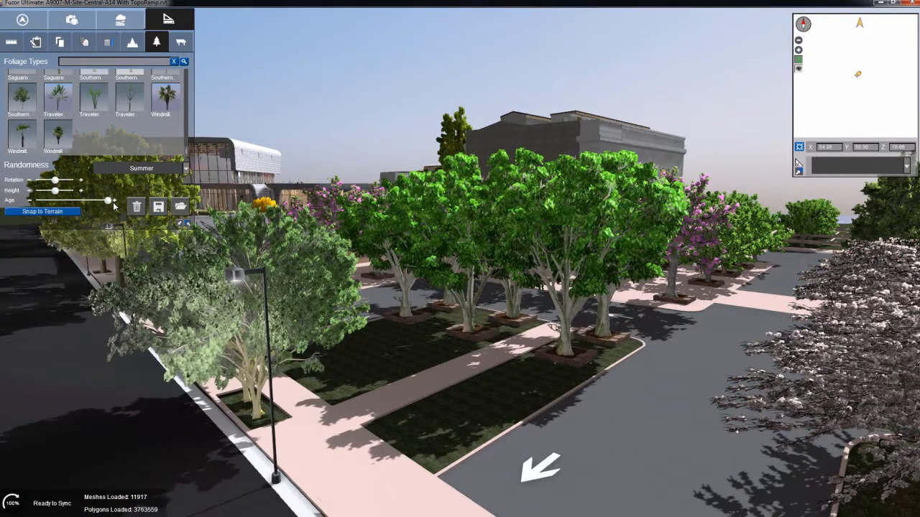
Step: Reduce the foliage age to a middle stage and inspect the trees across the plaza and the lawn
left_click_drag(109, 206, 68, 209)
left_click_drag(347, 300, 394, 286)
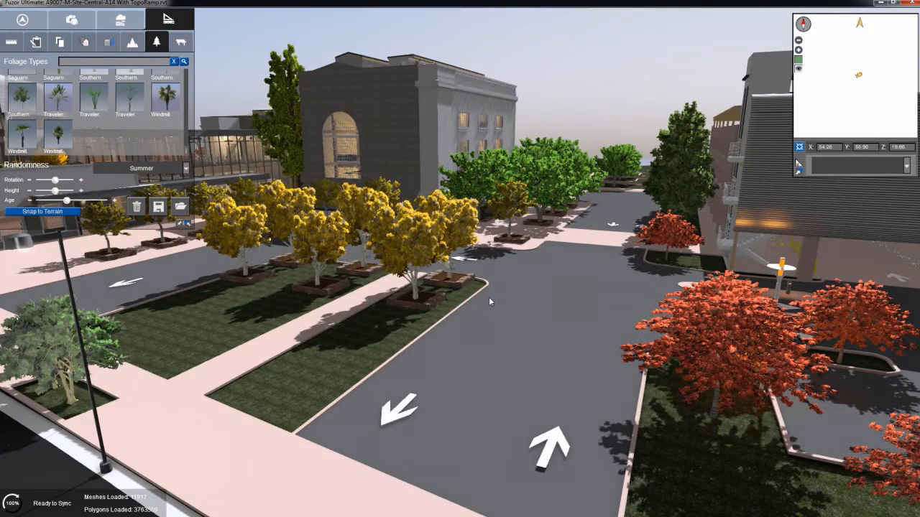
left_click_drag(477, 322, 489, 370)
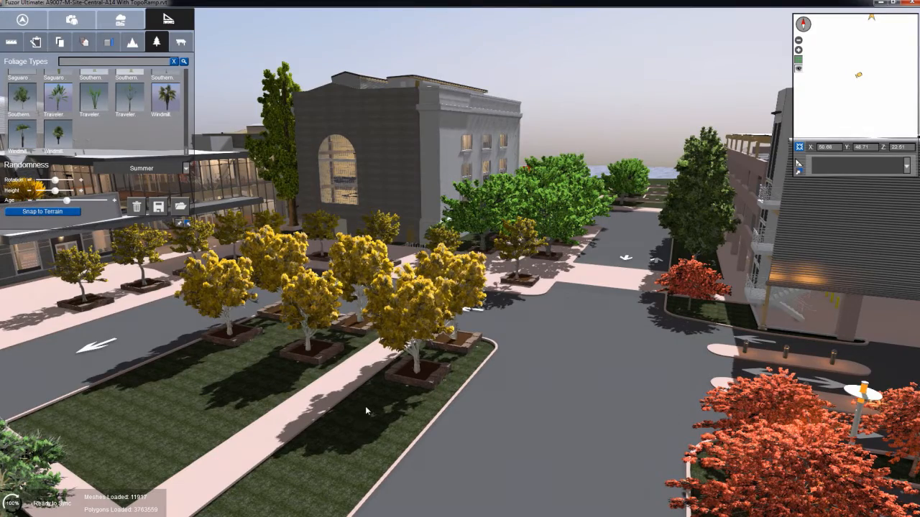
left_click_drag(384, 384, 386, 395)
mouse_move(266, 359)
middle_mouse_down()
mouse_move(330, 364)
mouse_move(330, 355)
mouse_move(440, 350)
middle_mouse_up()
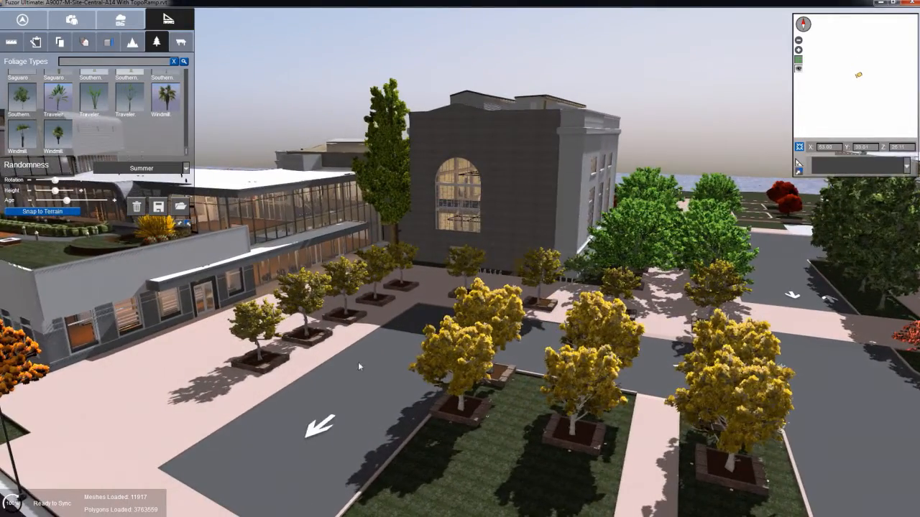
middle_click_drag(183, 291, 277, 268)
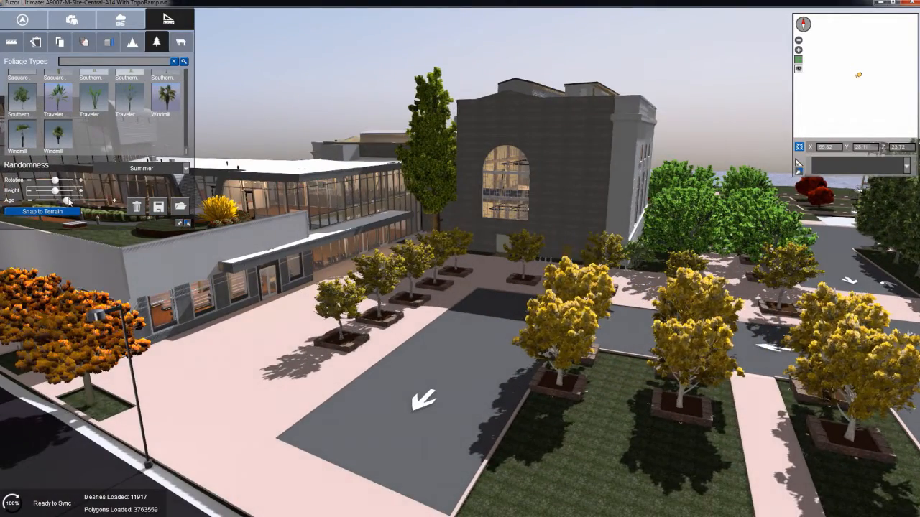
Step: Increase the foliage age to nearly its maximum and inspect the full-grown trees near the parking structure
left_click_drag(67, 202, 110, 201)
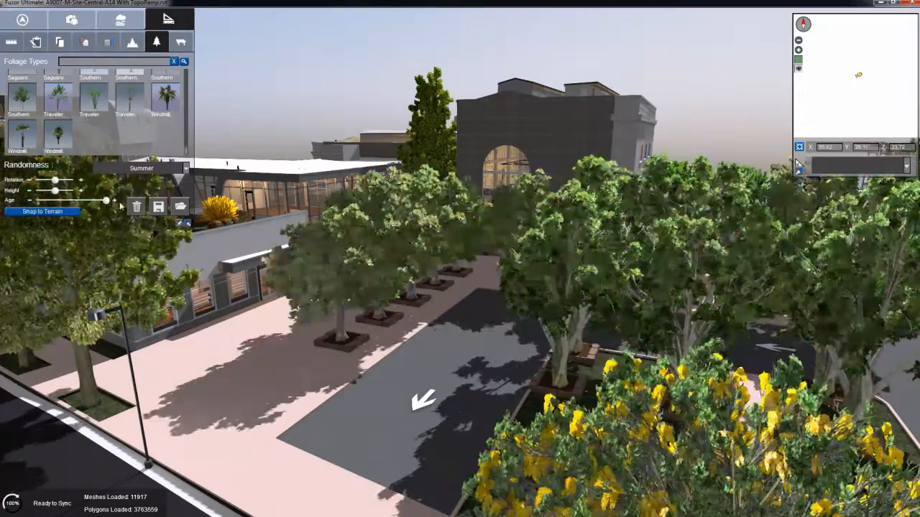
middle_click_drag(603, 381, 421, 438)
scroll(501, 419, "up", 3)
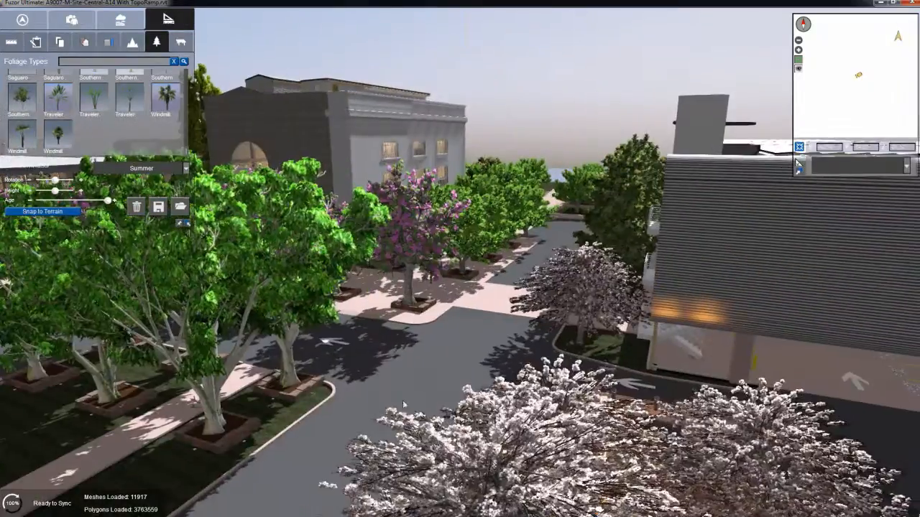
right_click_drag(502, 420, 528, 424)
middle_click_drag(528, 424, 520, 372)
scroll(151, 340, "up", 2)
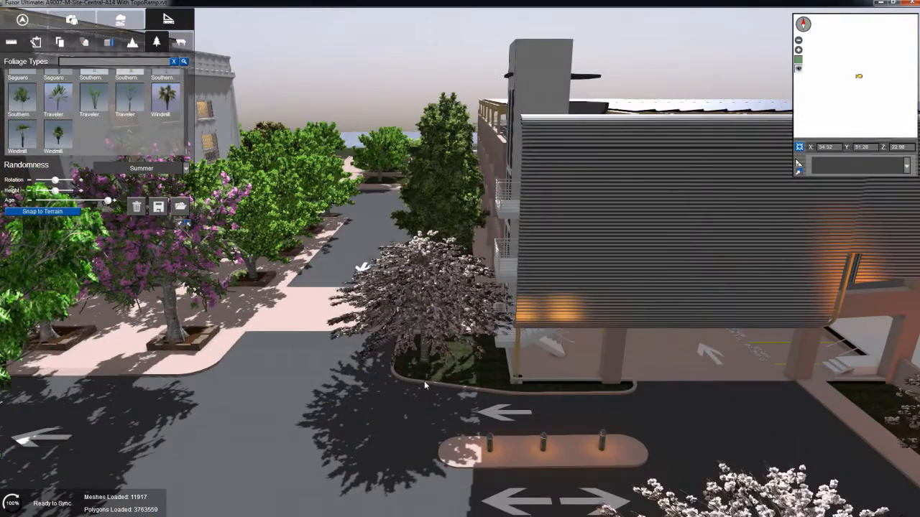
scroll(426, 383, "up", 2)
middle_click_drag(434, 384, 428, 354)
scroll(406, 301, "up", 1)
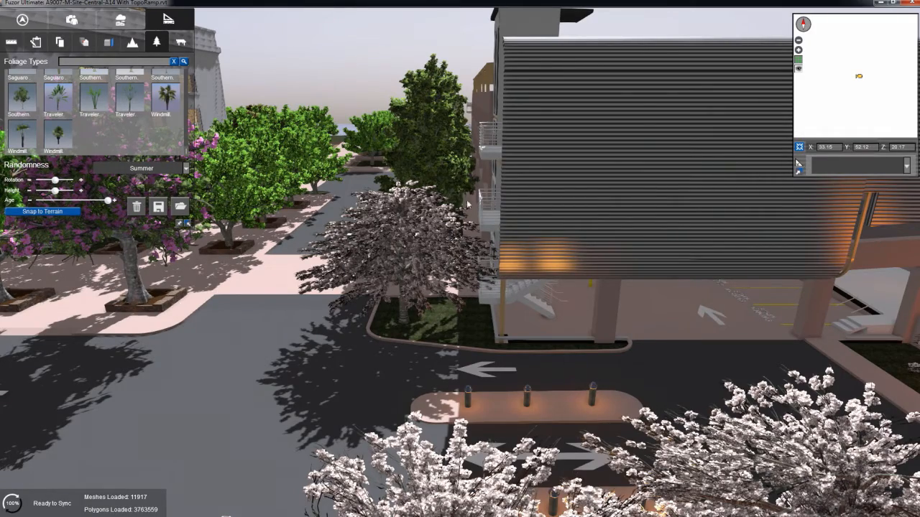
Step: Examine the large white-blossomed tree beside the parking structure up close, and the full-grown plaza trees from above
right_click_drag(534, 227, 503, 231)
scroll(500, 234, "down", 2)
right_click_drag(446, 237, 483, 241)
middle_click_drag(483, 241, 544, 251)
right_click_drag(543, 251, 547, 165)
scroll(547, 165, "up", 2)
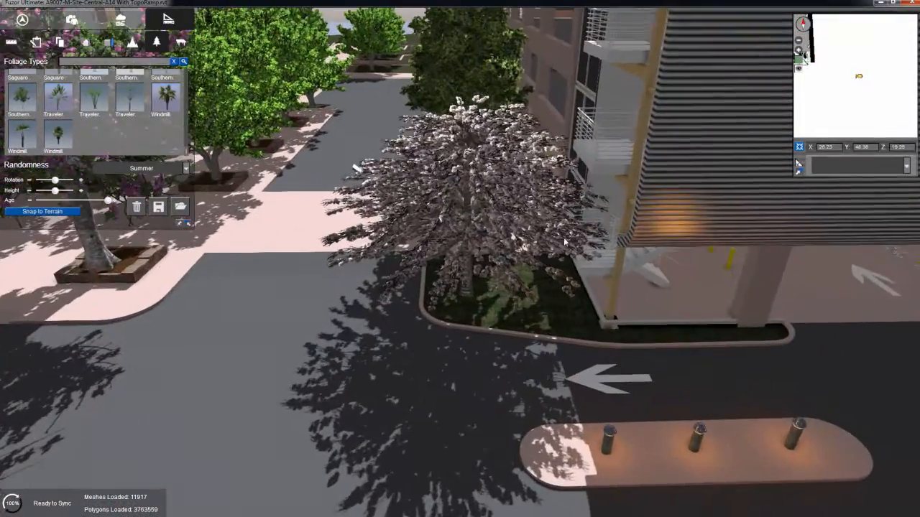
scroll(451, 285, "down", 3)
right_click_drag(451, 284, 418, 243)
middle_click_drag(419, 242, 464, 246)
right_click_drag(463, 246, 480, 257)
scroll(480, 257, "down", 2)
middle_click_drag(480, 256, 447, 350)
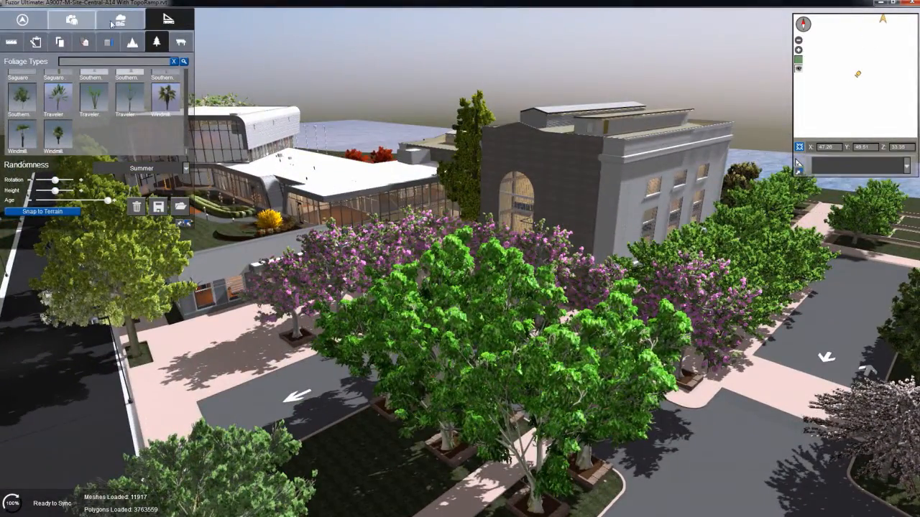
Step: Set the sun study's time of day to about 10:46 AM and inspect the masonry building's facade and arched window
left_click_drag(42, 92, 108, 67)
right_click_drag(674, 376, 687, 385)
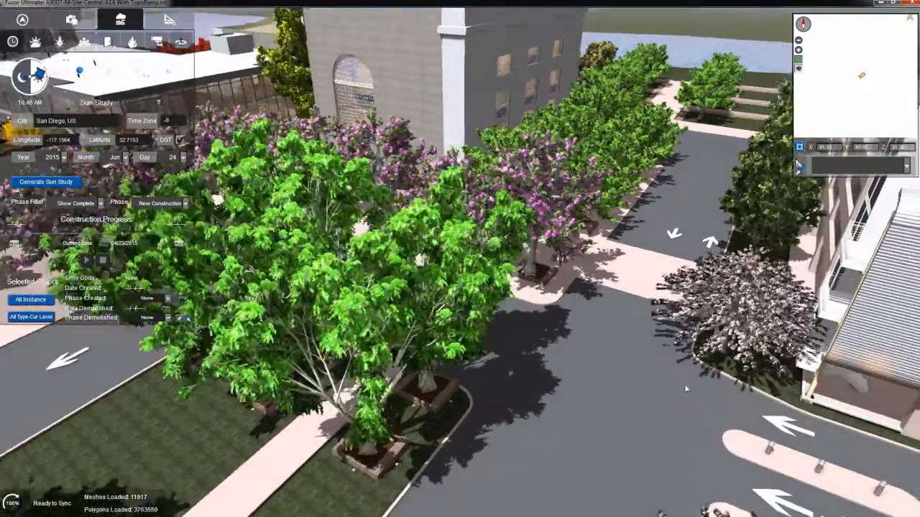
scroll(687, 385, "up", 6)
right_click_drag(655, 306, 608, 117)
key("w")
key("w")
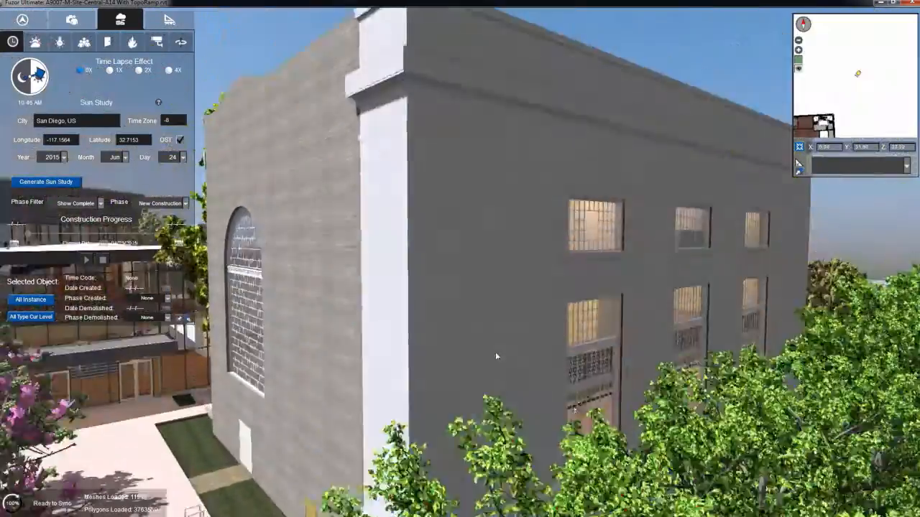
key("w")
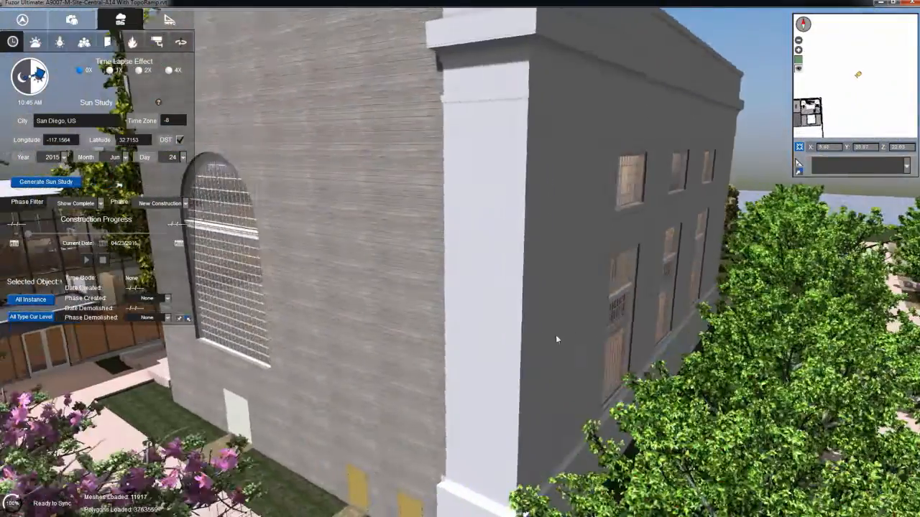
right_click_drag(557, 340, 593, 352)
key("a")
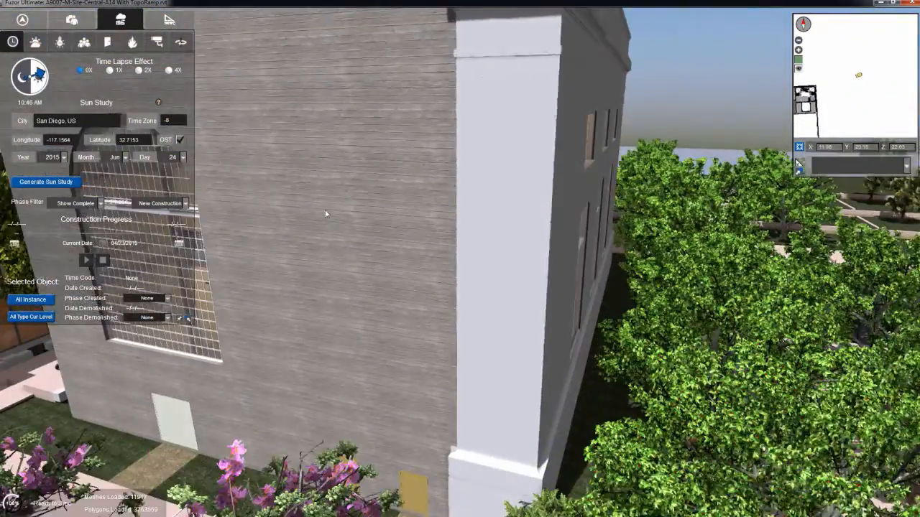
key("a")
right_click_drag(301, 300, 318, 255)
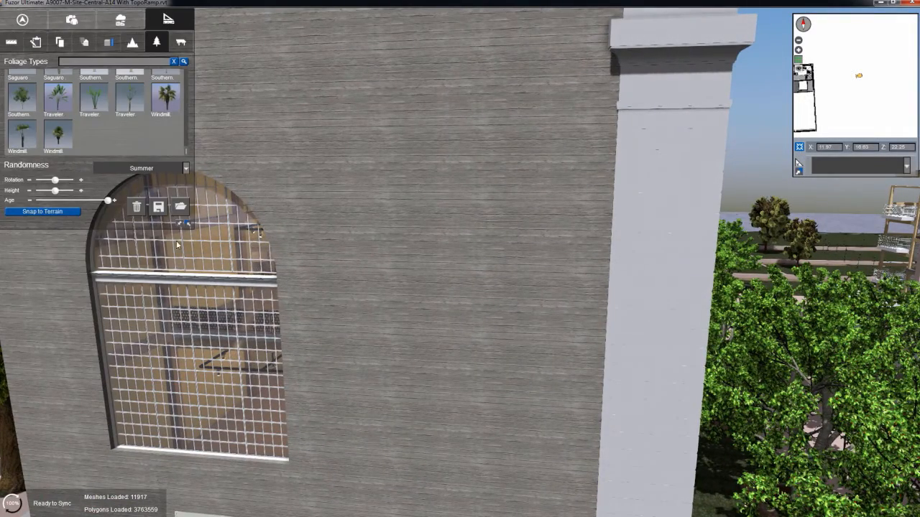
Step: Set the foliage season to Spring and move from the masonry building's arched window into the plaza
left_click(160, 179)
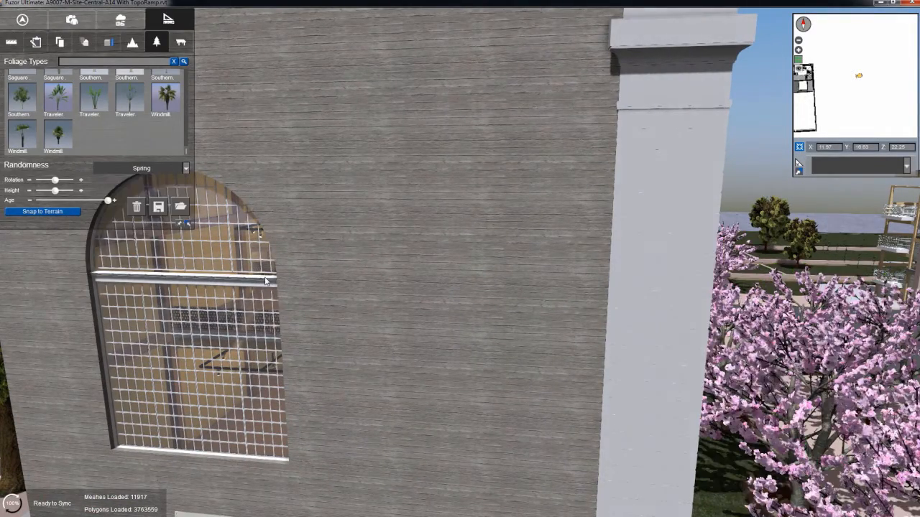
key("w")
key("w")
right_click_drag(334, 295, 158, 268)
key("w")
key("w")
key("s")
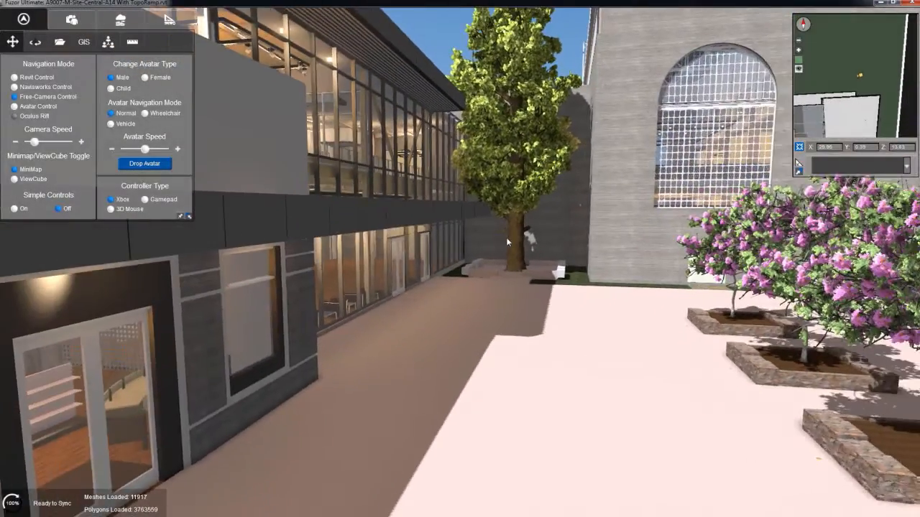
Step: Bring the glazed entrance facade beside the plaza into view and open the CCTV simulation settings
key("w")
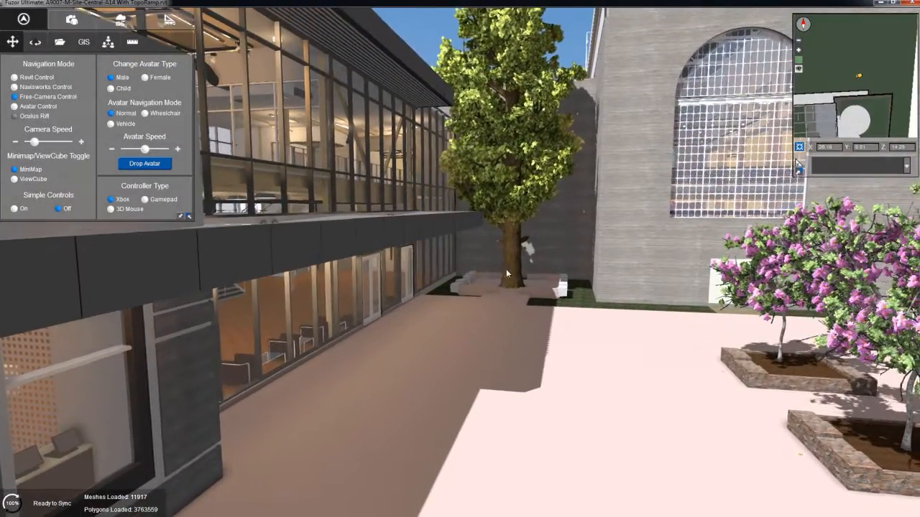
right_click_drag(494, 256, 515, 291)
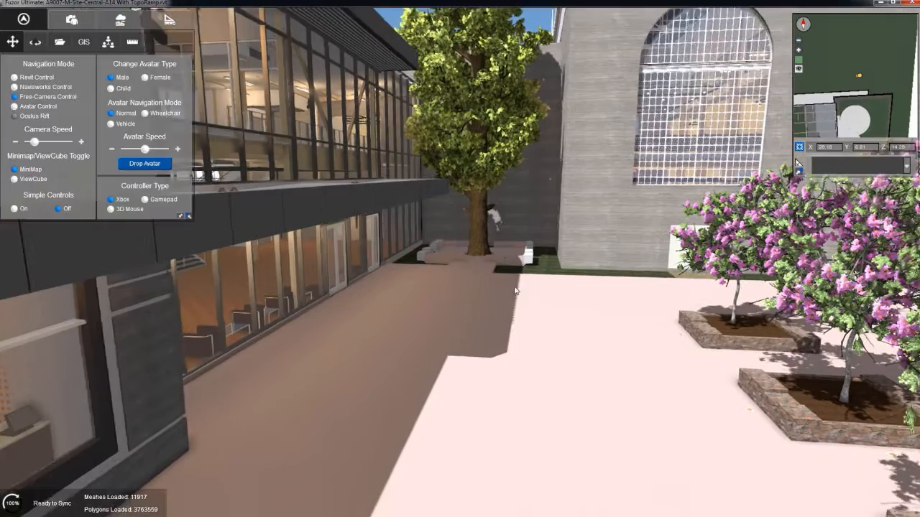
key("w")
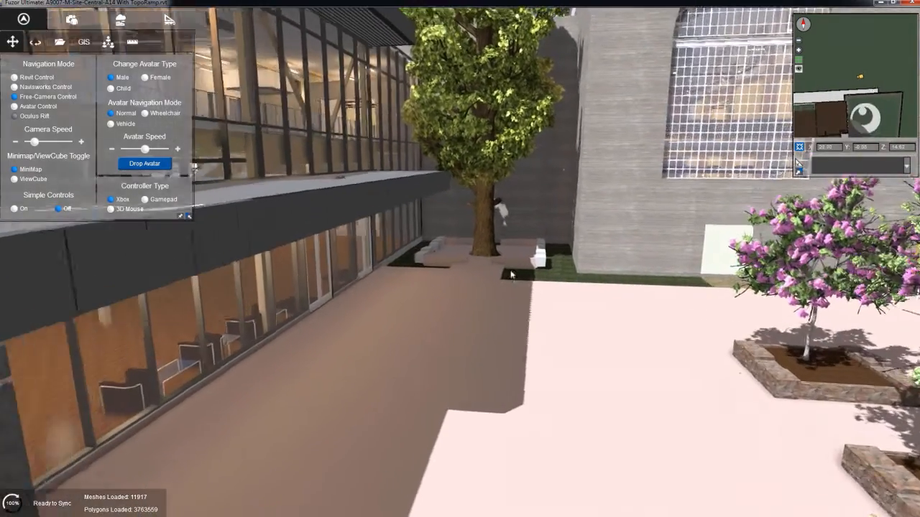
right_click_drag(511, 275, 210, 288)
key("s")
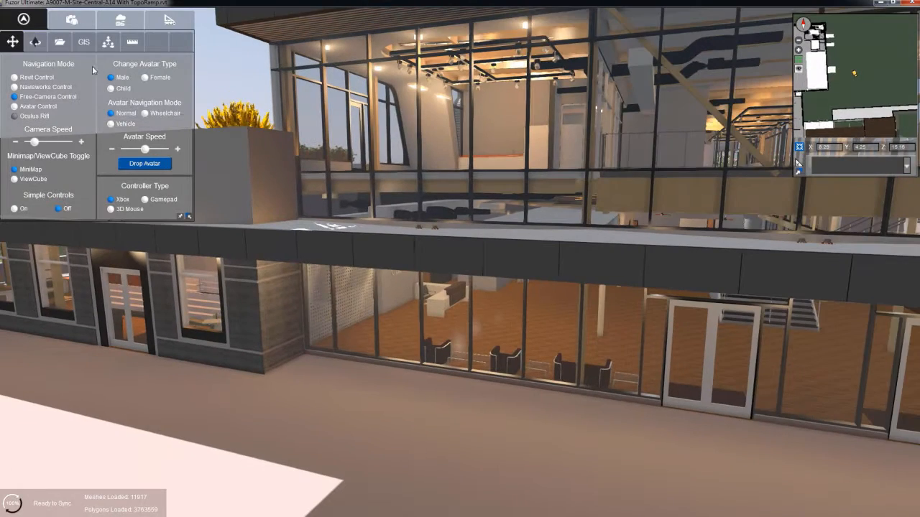
left_click(121, 20)
left_click(156, 43)
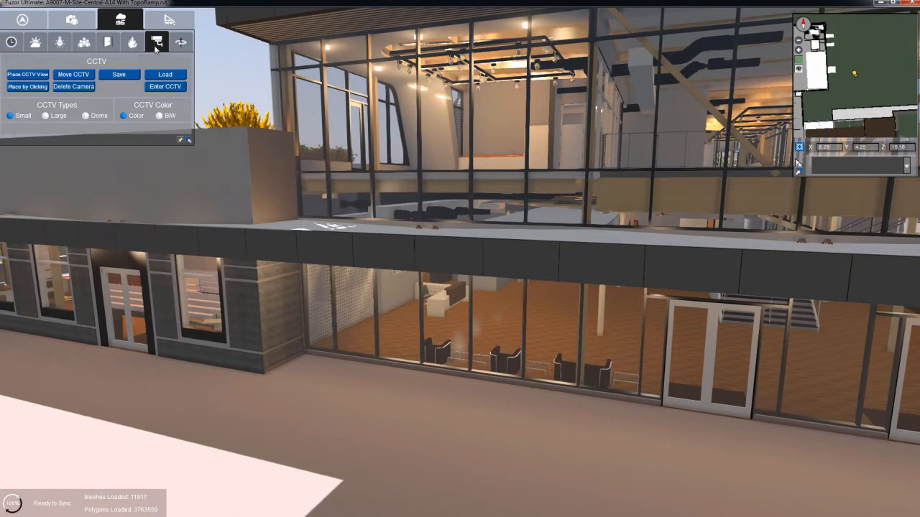
Step: Place a large color CCTV camera high on the stone pier beside the glazed entrance facade
right_click_drag(280, 296, 236, 290)
key("w")
right_click_drag(136, 267, 263, 271)
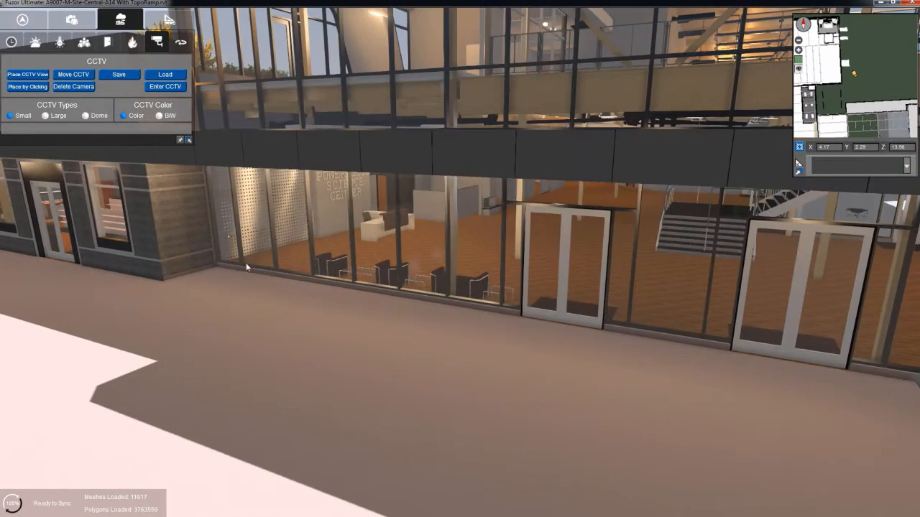
right_click_drag(323, 288, 257, 282)
key("w")
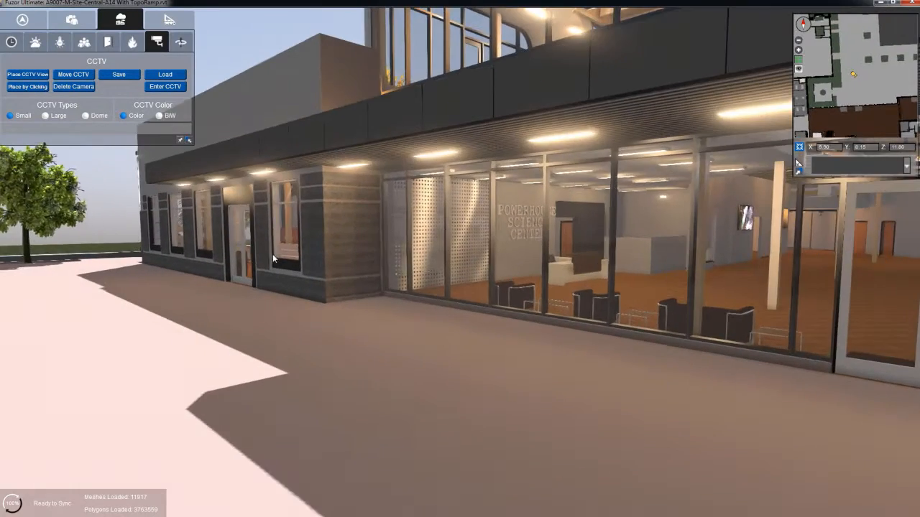
key("w")
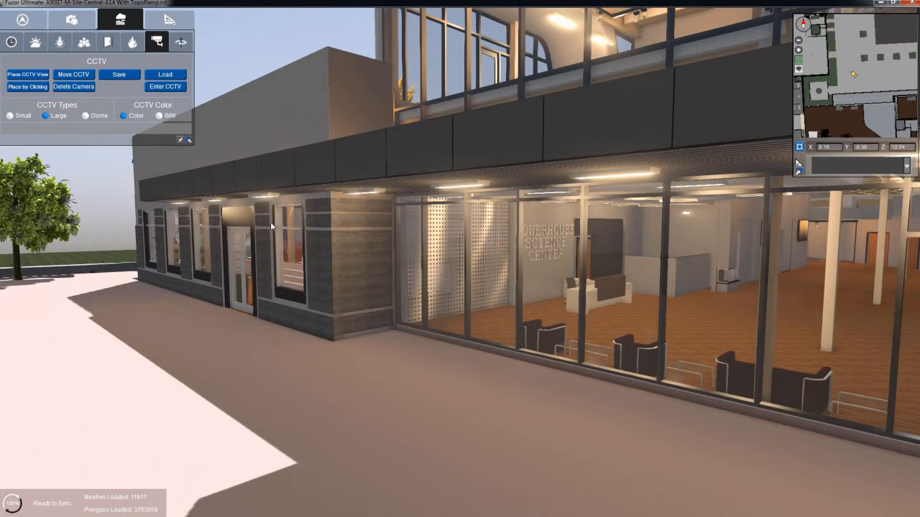
key("w")
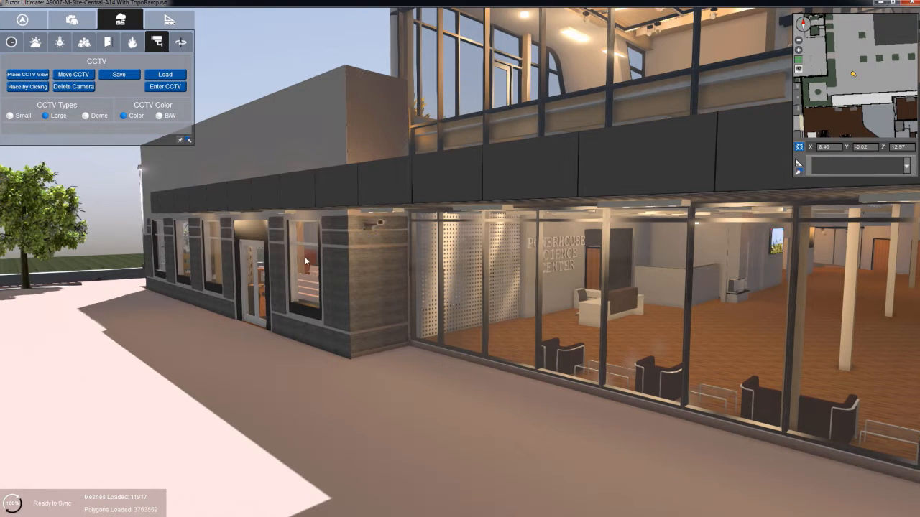
Step: Place a small color CCTV camera high in the interior wall corner beside the window, near the service counter
key("w")
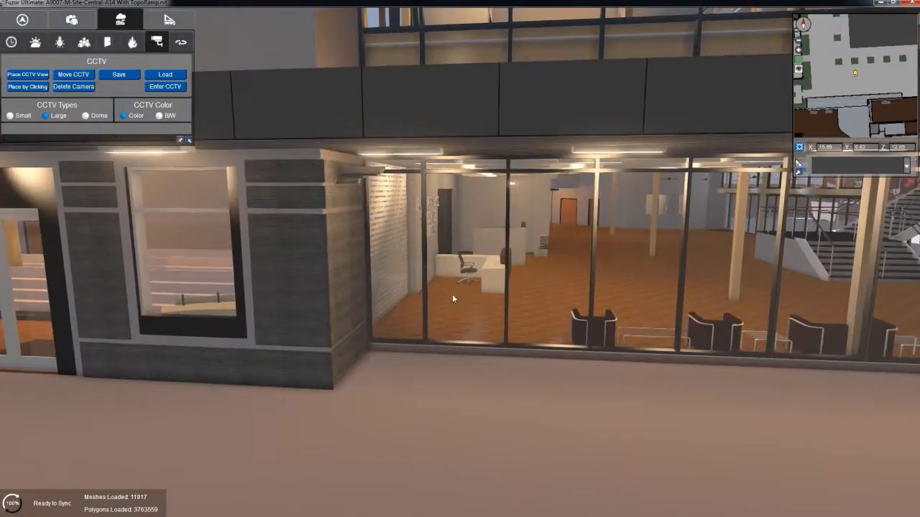
left_click_drag(452, 294, 266, 312)
key("s")
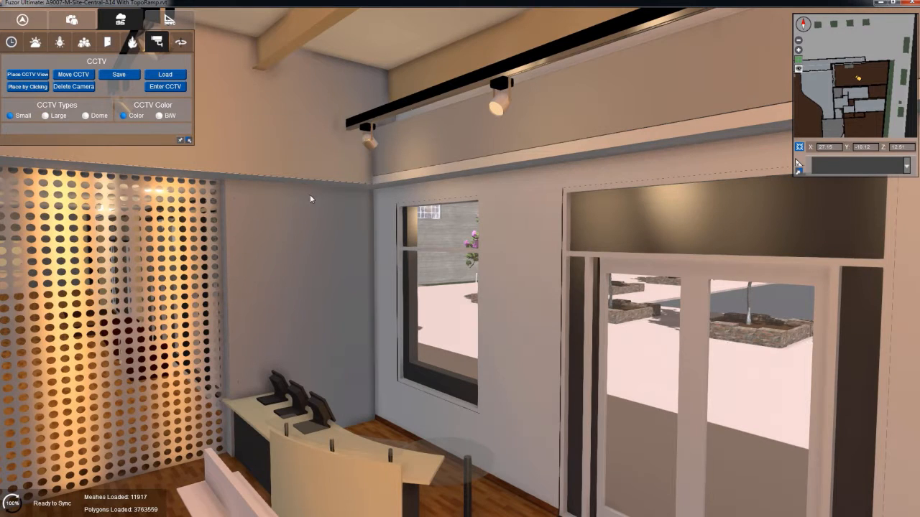
left_click_drag(310, 195, 375, 205)
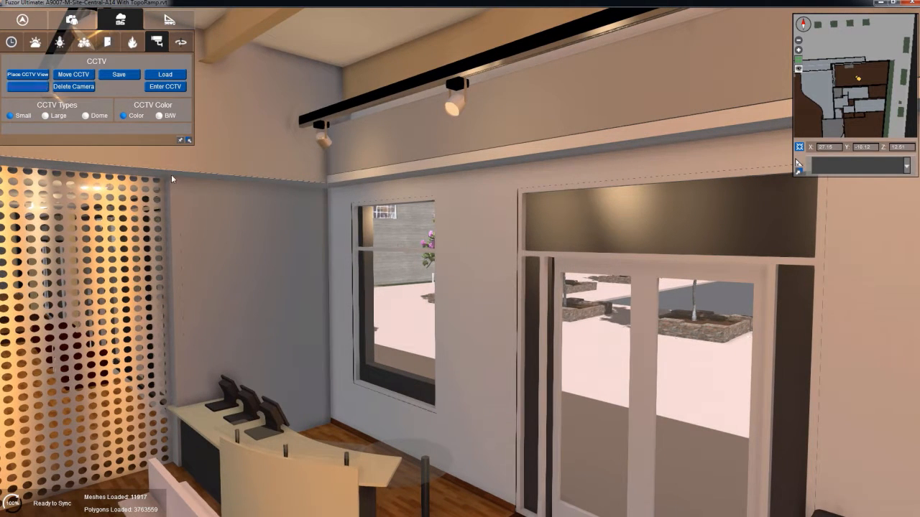
left_click_drag(171, 179, 304, 219)
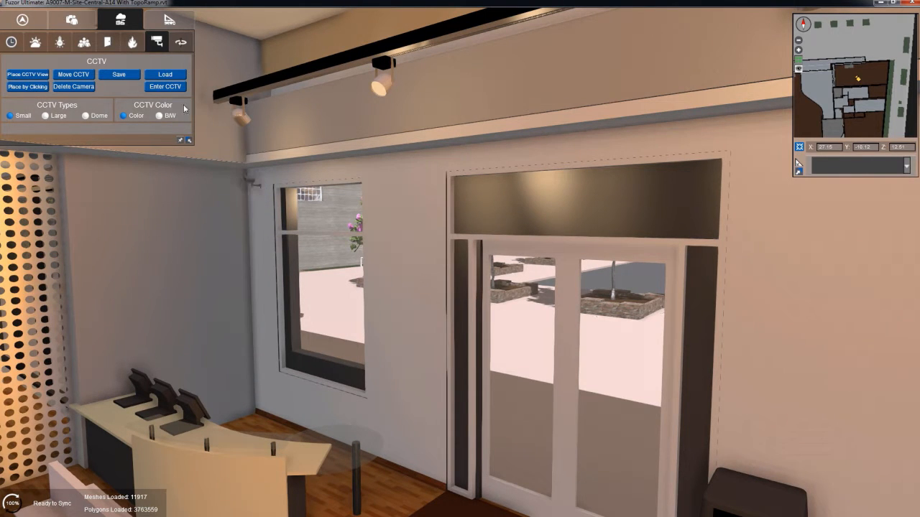
Step: In the CCTV viewer, aim CCTV_1 down at the service counter's monitors and set its focal length to 4.8 mm
left_click(171, 87)
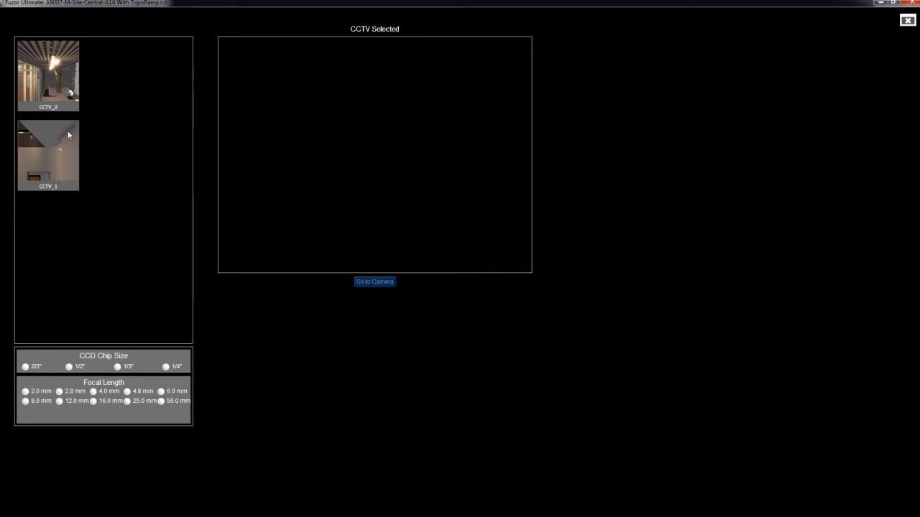
left_click(64, 157)
left_click_drag(422, 163, 369, 277)
left_click_drag(379, 203, 391, 241)
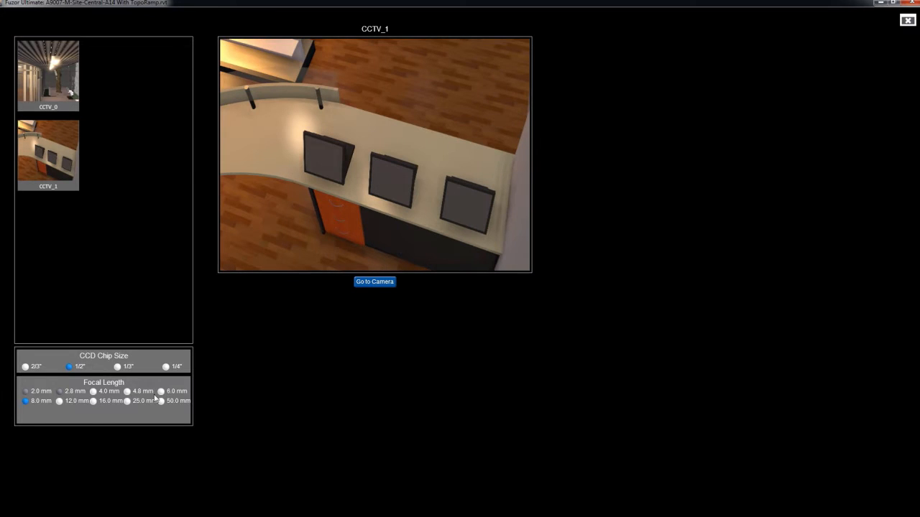
left_click(127, 391)
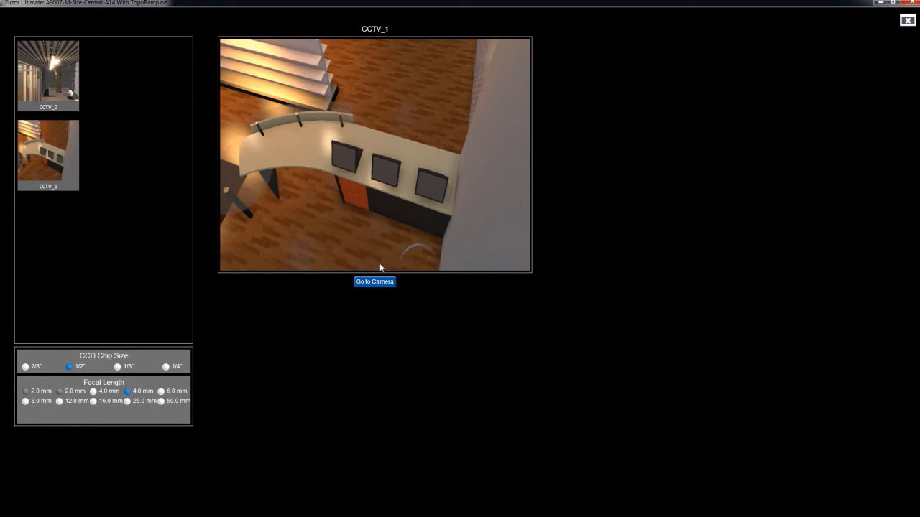
left_click_drag(403, 182, 399, 169)
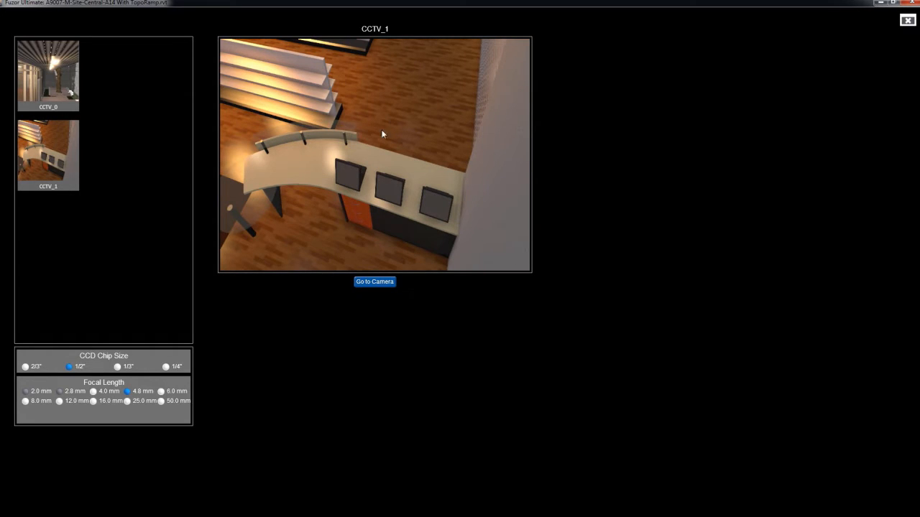
Step: Aim CCTV_0 along the walkway toward the tree and set its focal length to 4.8 mm
left_click(46, 82)
mouse_move(335, 143)
left_mouse_down()
mouse_move(354, 162)
mouse_move(346, 156)
left_mouse_up()
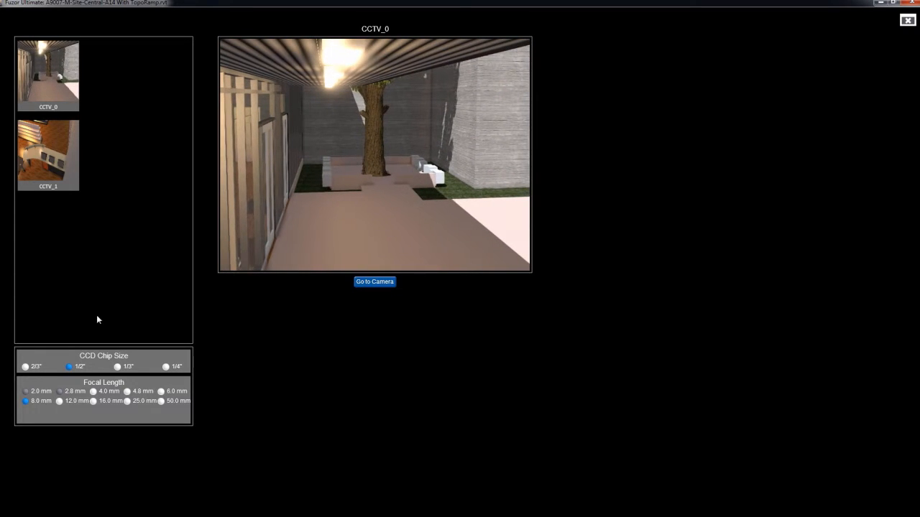
left_click(127, 392)
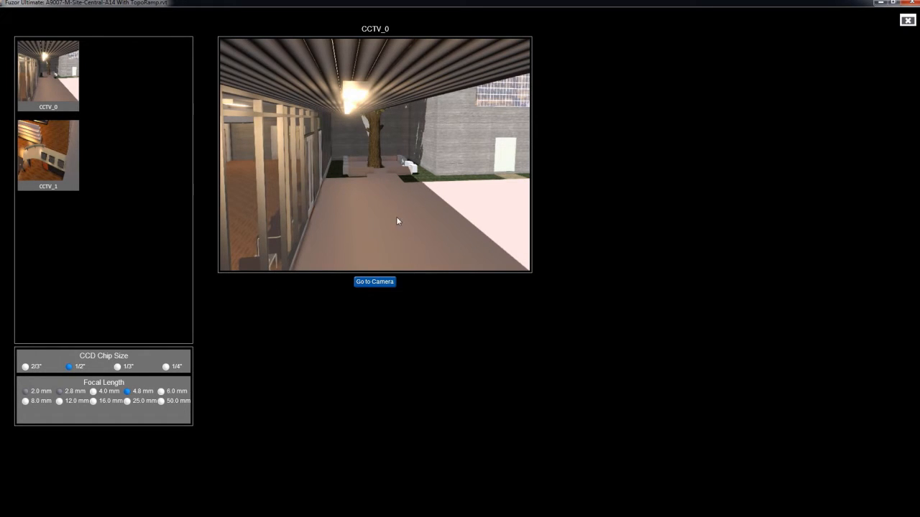
left_click_drag(426, 205, 432, 209)
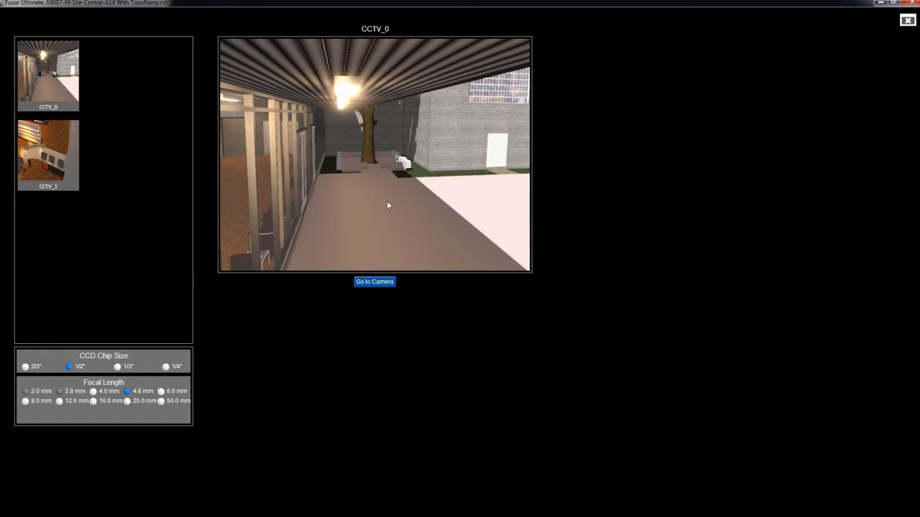
left_click_drag(385, 202, 381, 206)
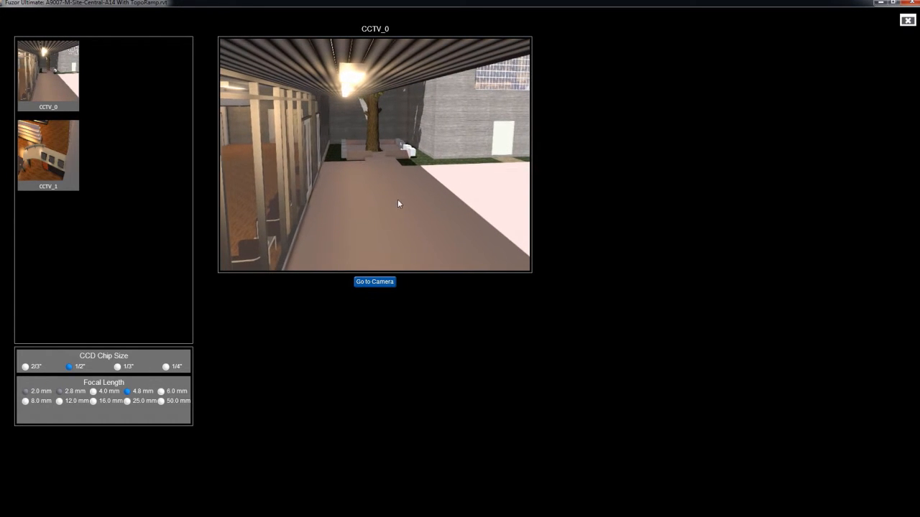
Step: Go to the CCTV_0 camera in the model and view it on the stone pier from in front of the glazed facade
left_click(386, 281)
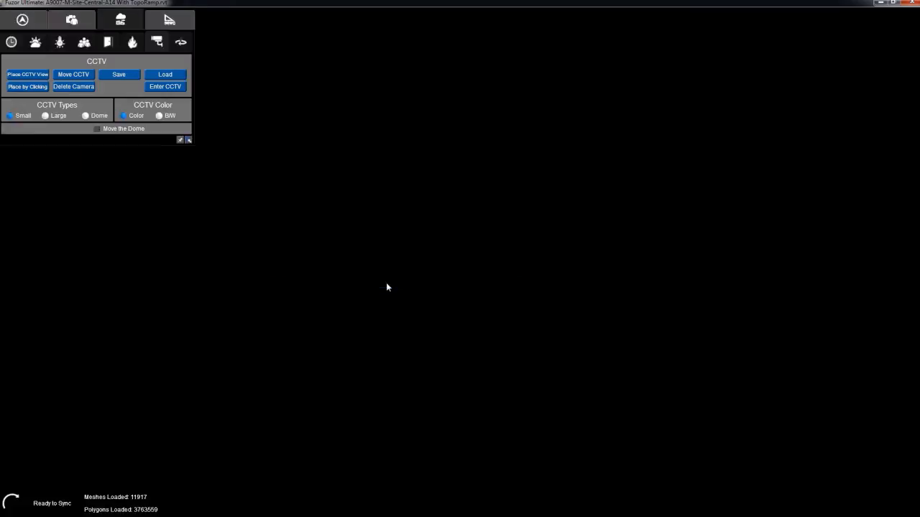
key("s")
key("d")
right_click_drag(486, 168, 236, 236)
key("w")
key("w")
key("q")
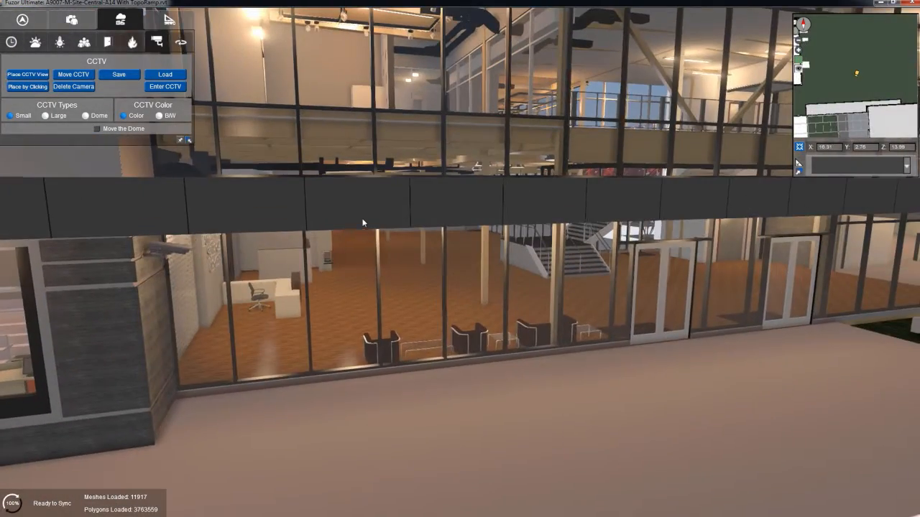
right_click_drag(364, 222, 356, 208)
Step: Set the sun study's time of day to 11:37 PM
left_click(16, 45)
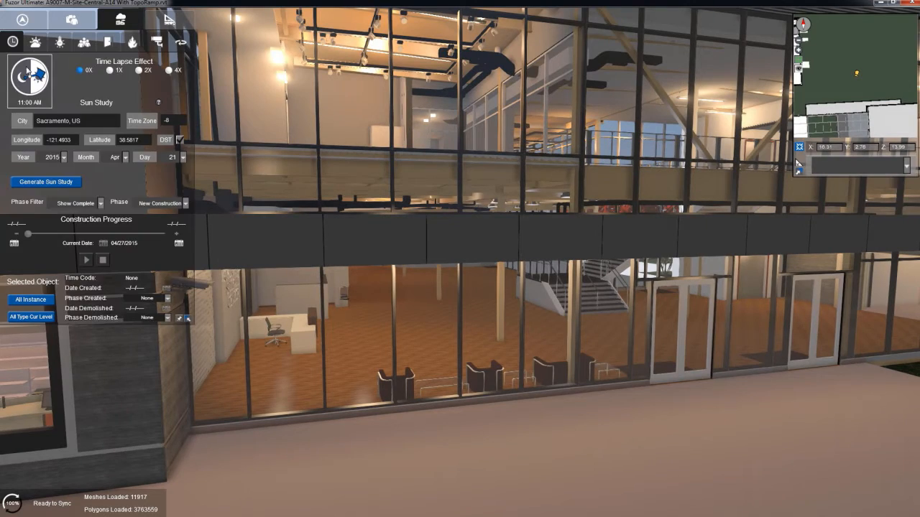
left_click_drag(40, 82, 2, 80)
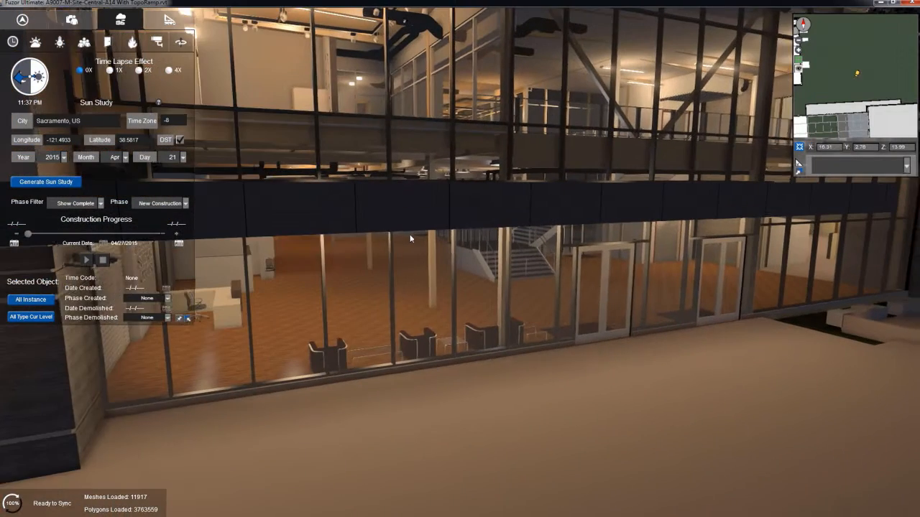
key("a")
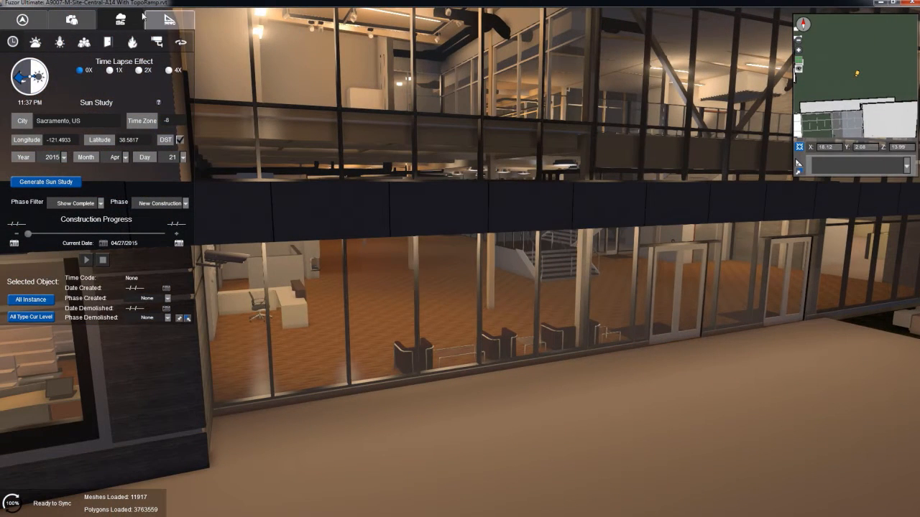
Step: Examine CCTV_0's nighttime view of the walkway in the CCTV viewer, adjusting its aim slightly, and exit the viewer
left_click(156, 47)
left_click(156, 85)
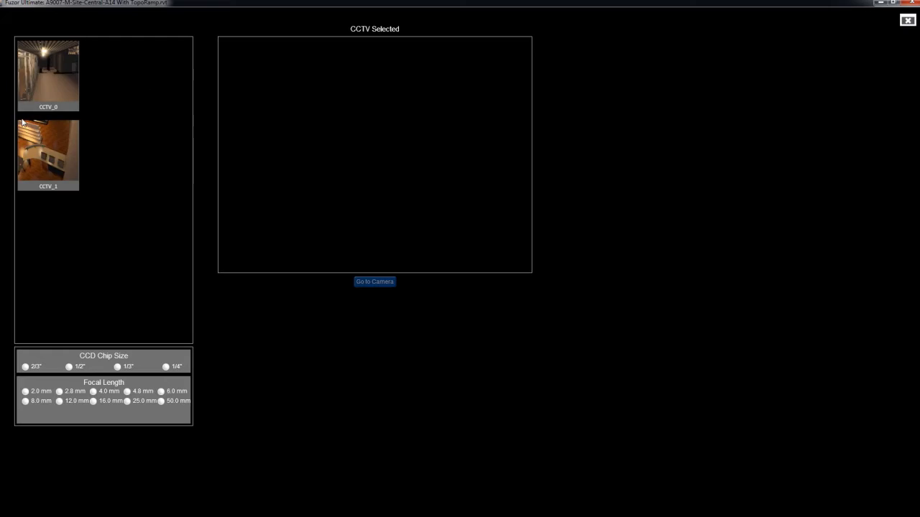
left_click(31, 72)
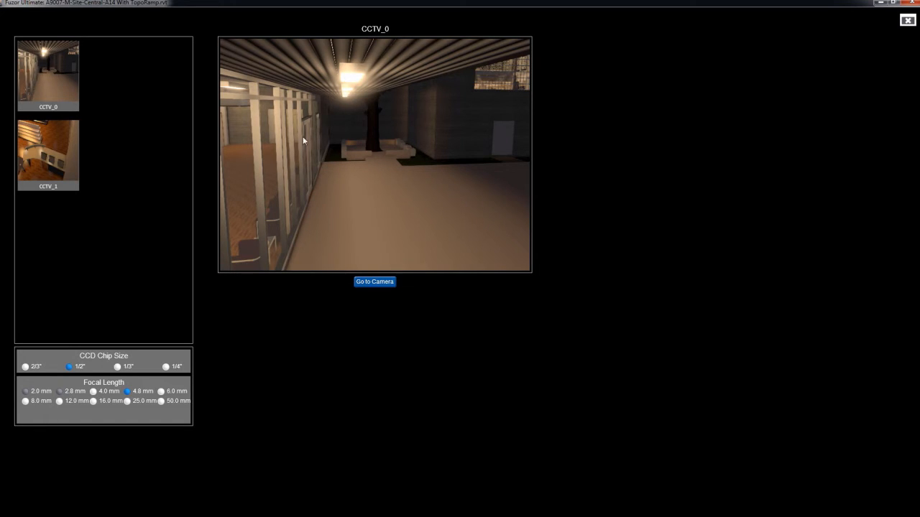
left_click_drag(383, 130, 389, 129)
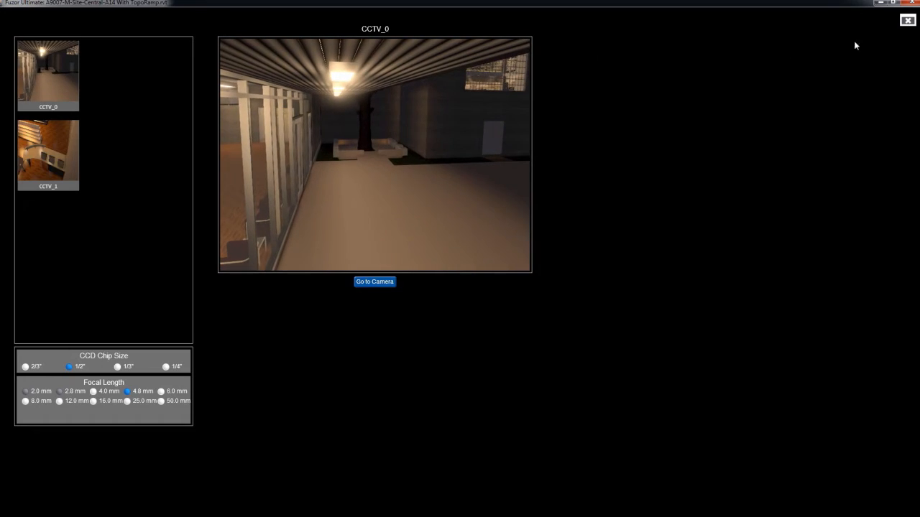
left_click(907, 21)
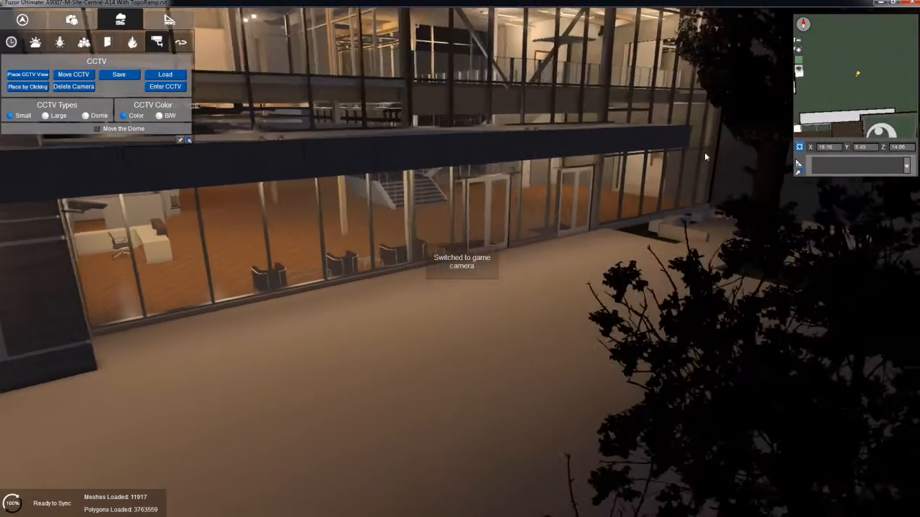
right_click_drag(704, 156, 421, 165)
middle_click_drag(421, 165, 435, 187)
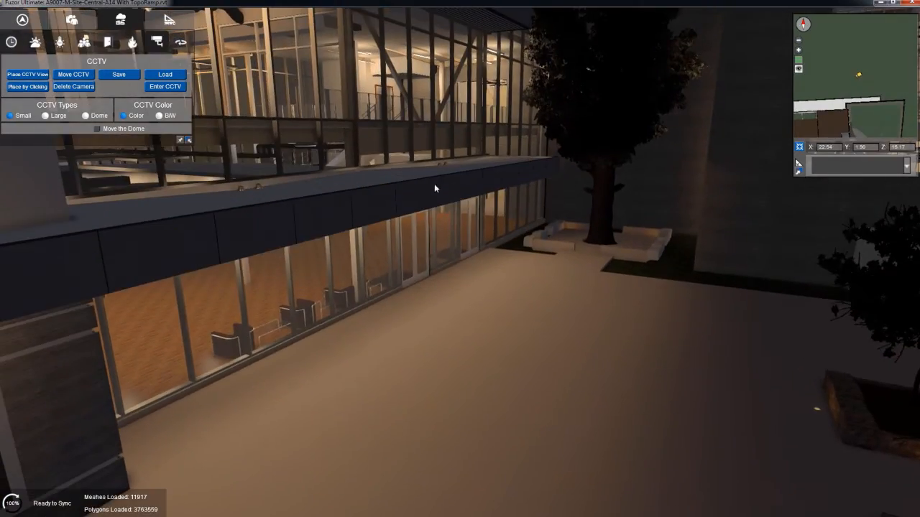
scroll(443, 182, "down", 6)
scroll(448, 177, "down", 10)
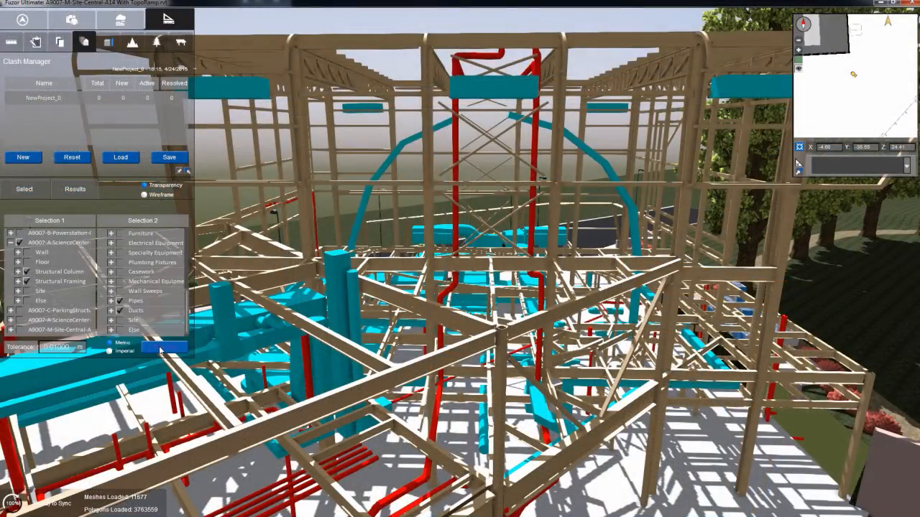
left_click(161, 350)
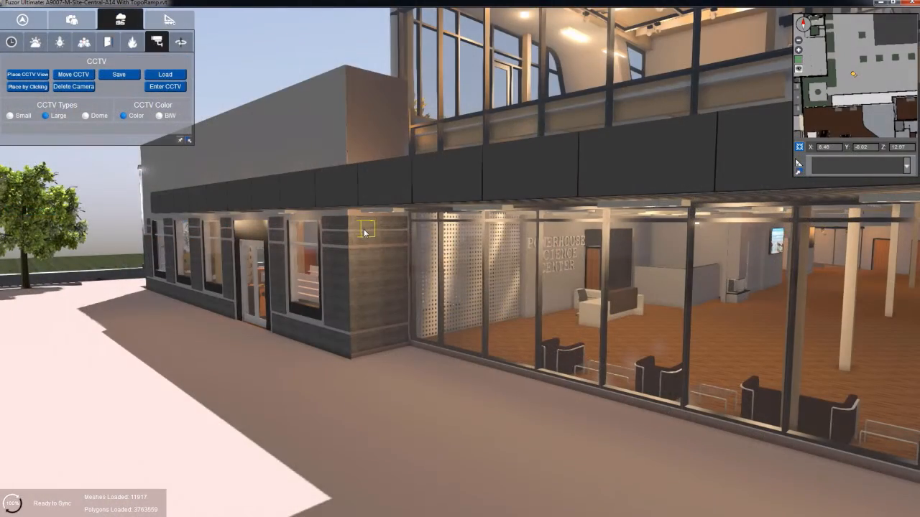
left_click(364, 231)
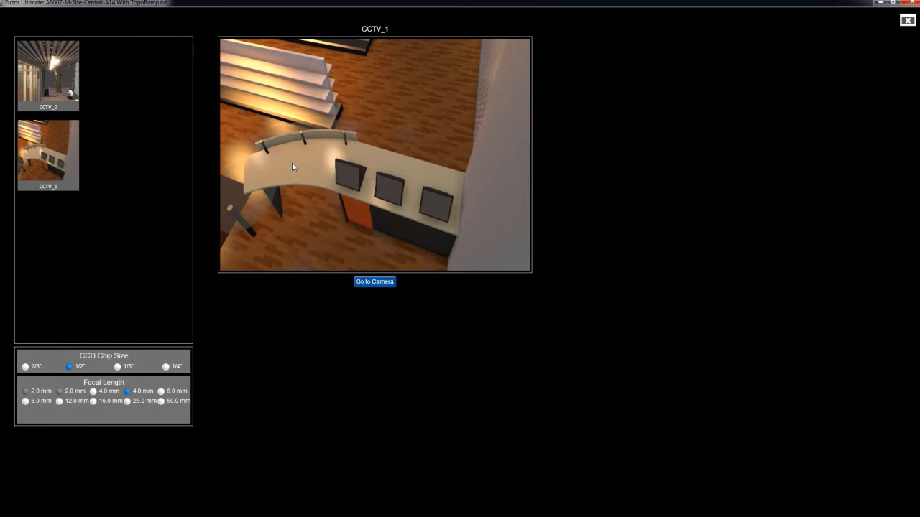
left_click(47, 82)
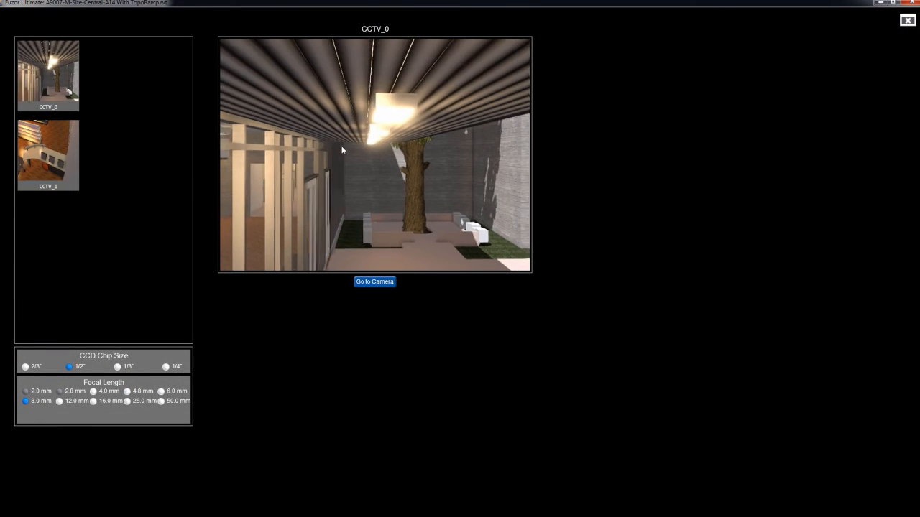